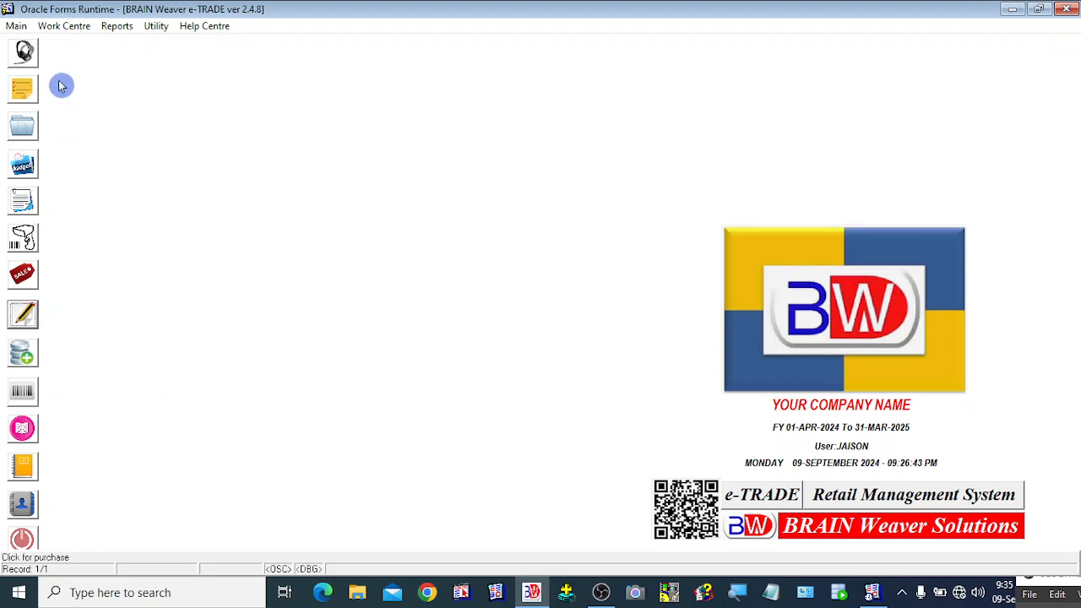
- Open a new purchase entry and set its supplier bill number to 987/EMSON
left_click(66, 27)
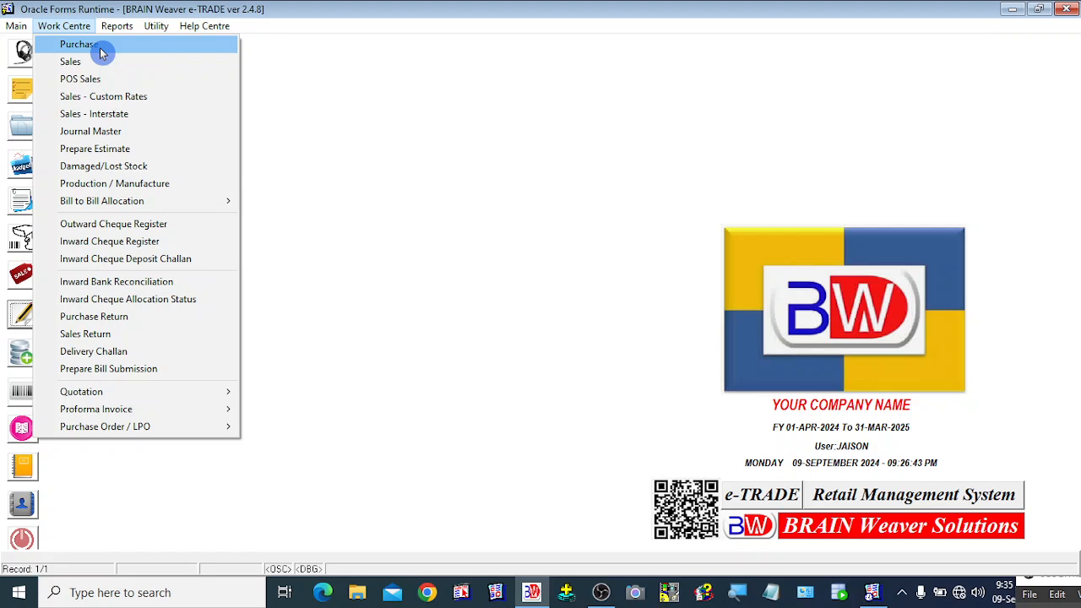
left_click(395, 307)
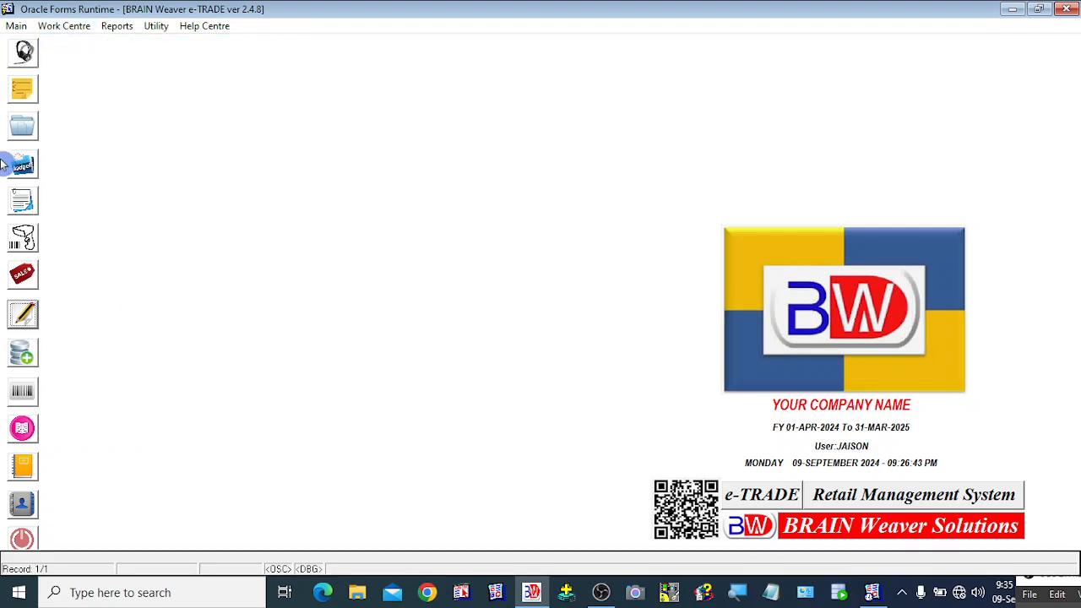
left_click(22, 321)
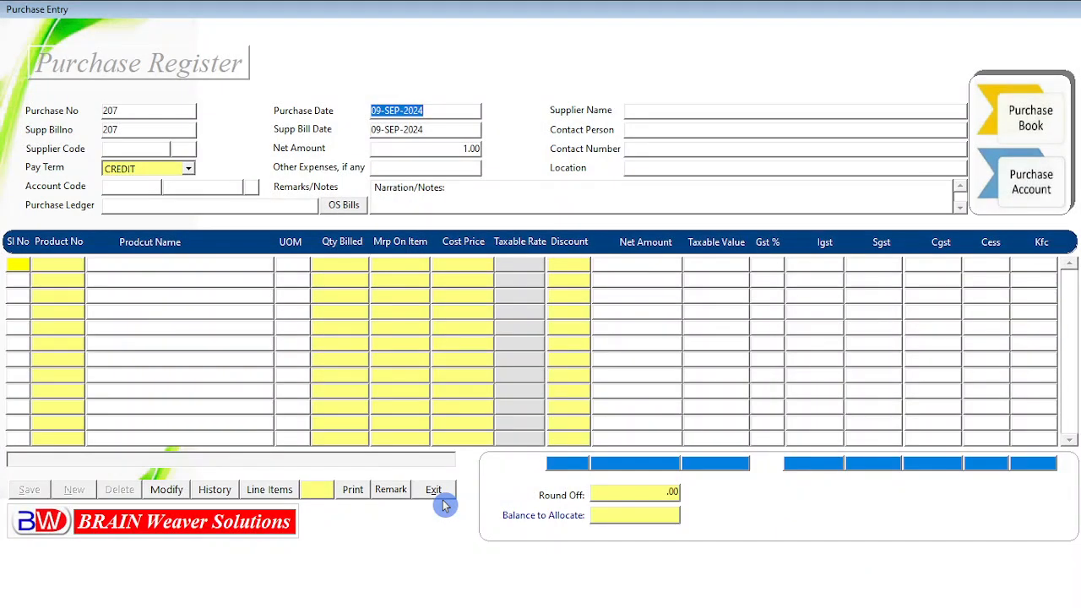
key("Tab")
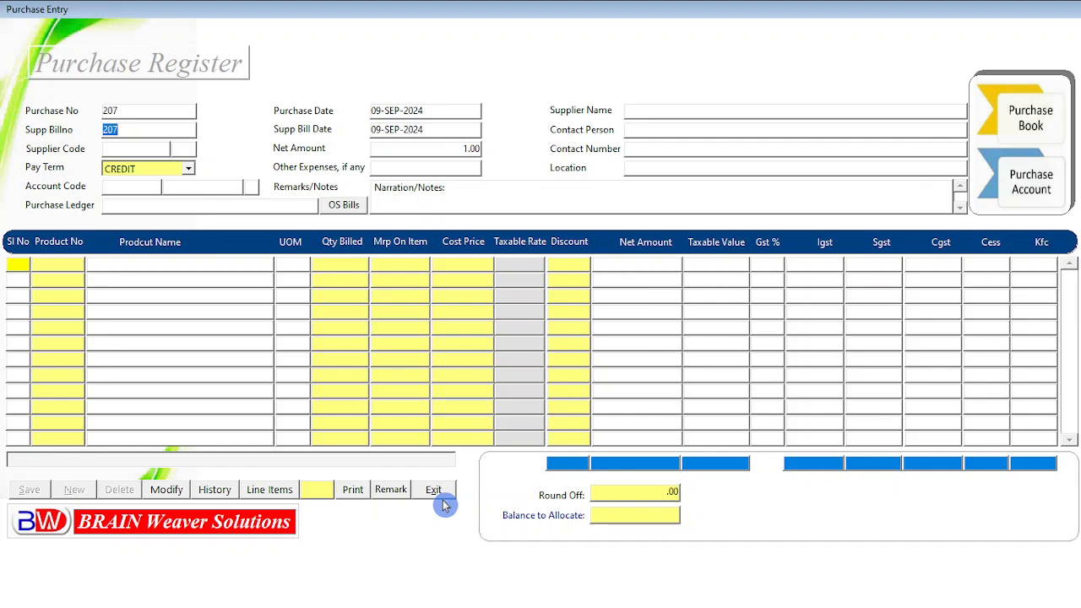
type("98")
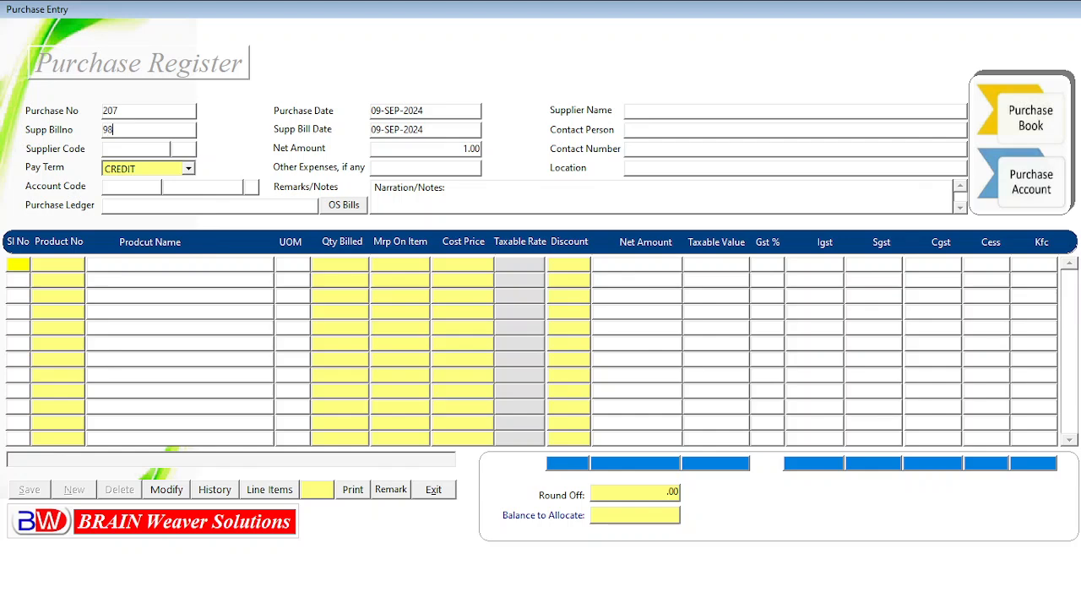
type("7/EMSON")
- Select EMSONS LTD as the supplier and set the bill's net amount to 4000
key("Tab")
key("Tab")
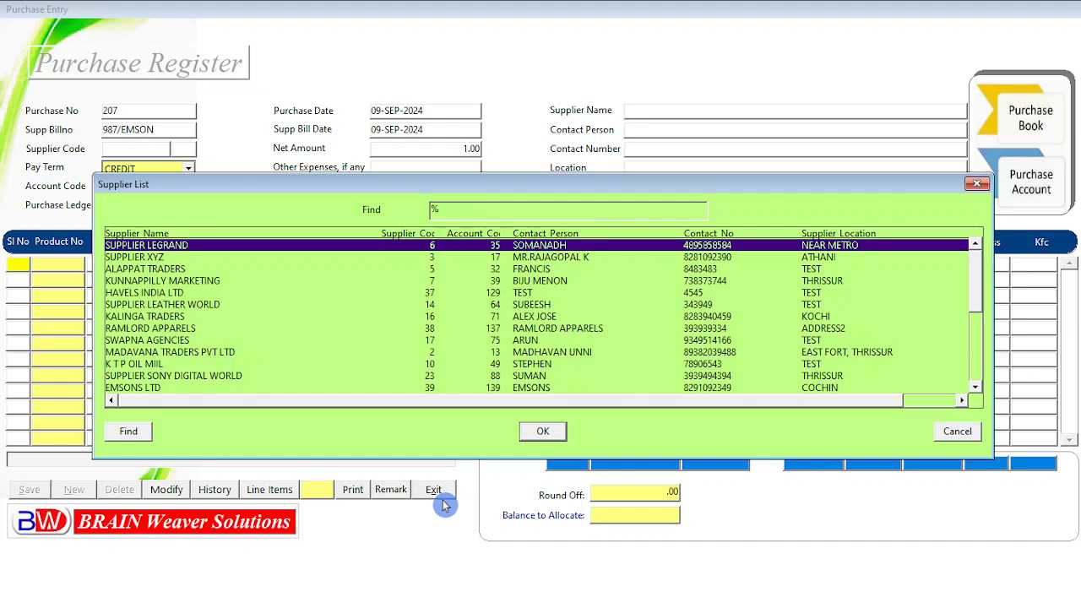
type("eMSONS LTD")
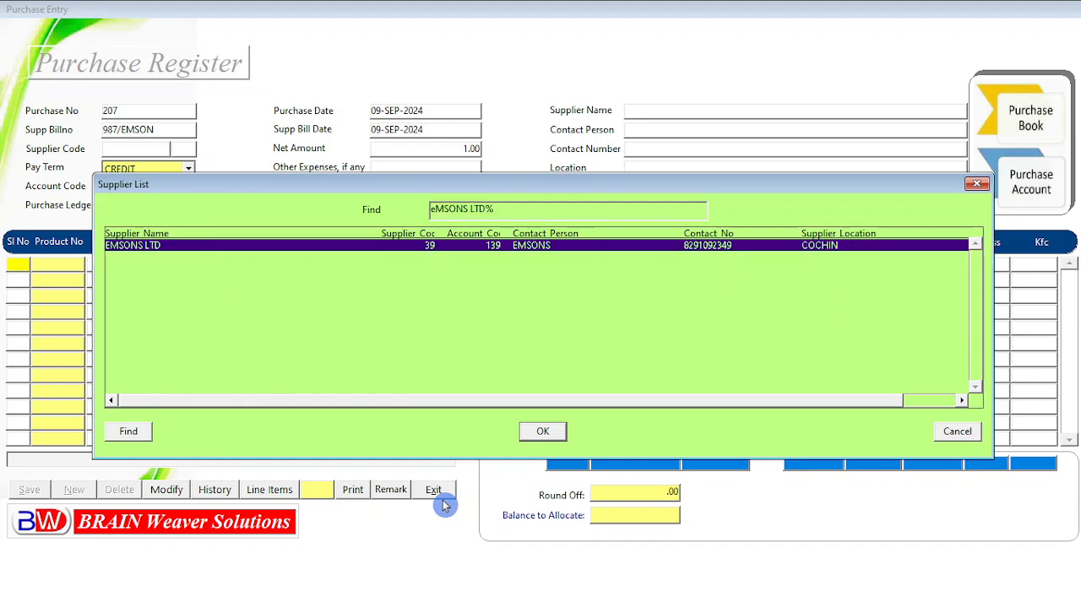
key("Return")
key("Return")
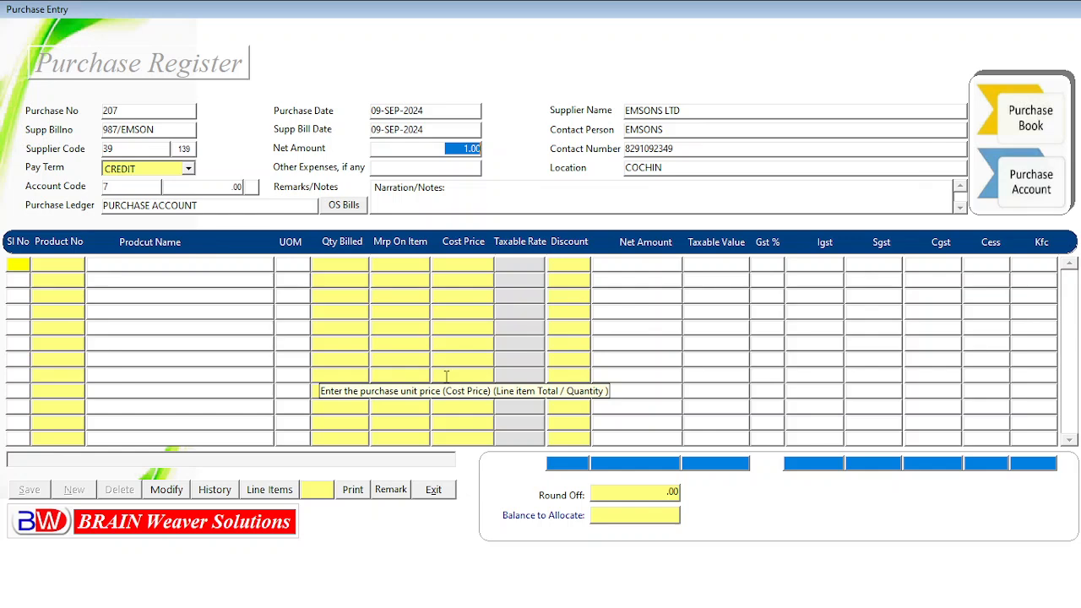
type("400")
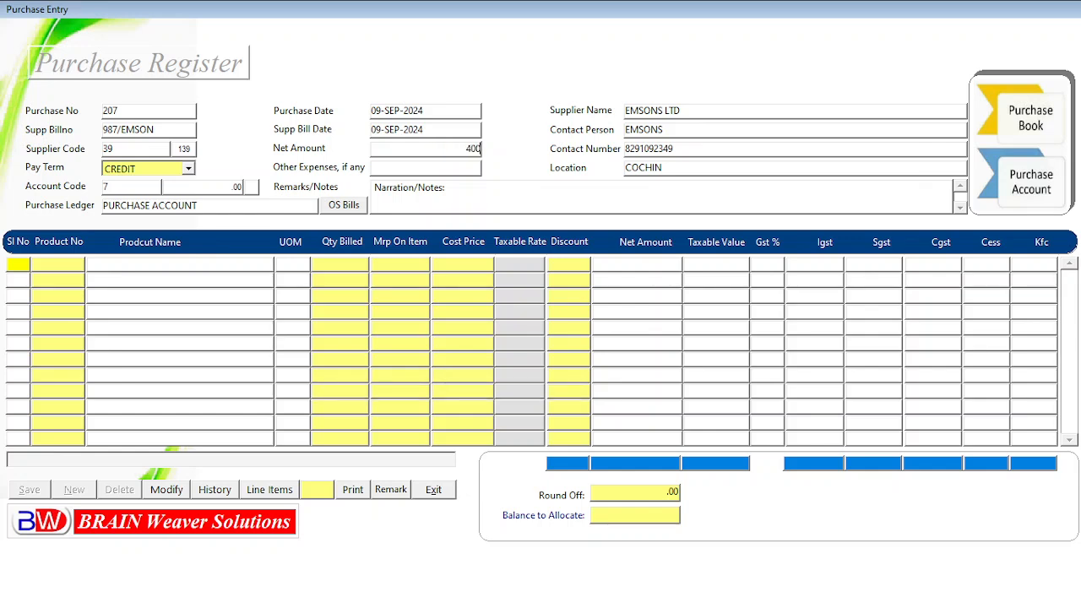
type("0")
key("Return")
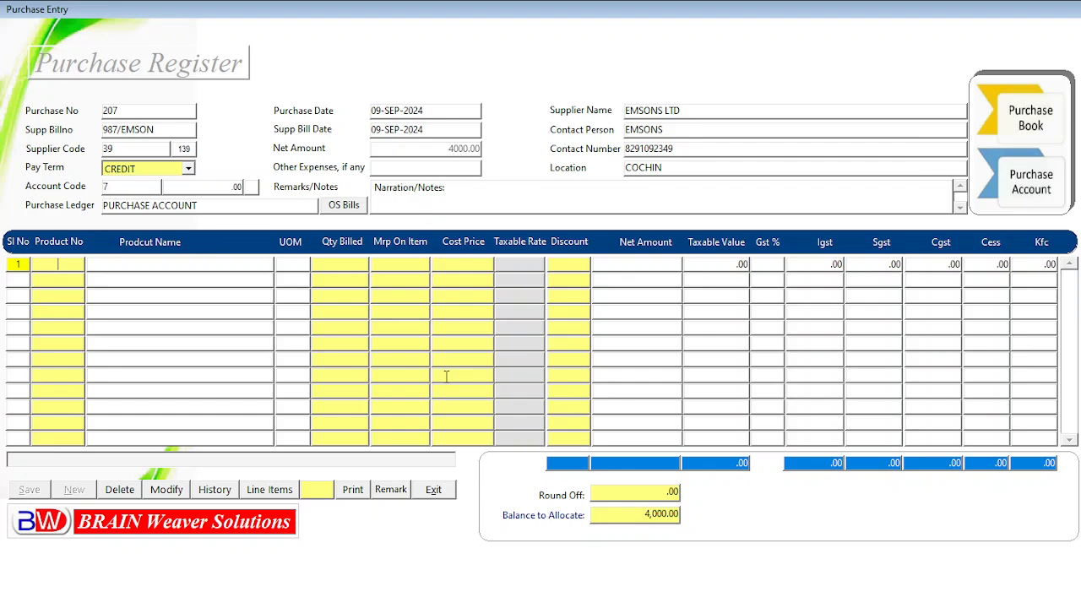
- Find sugar in the product list and add the SUGAR item sold by KG as the first line
type("su%")
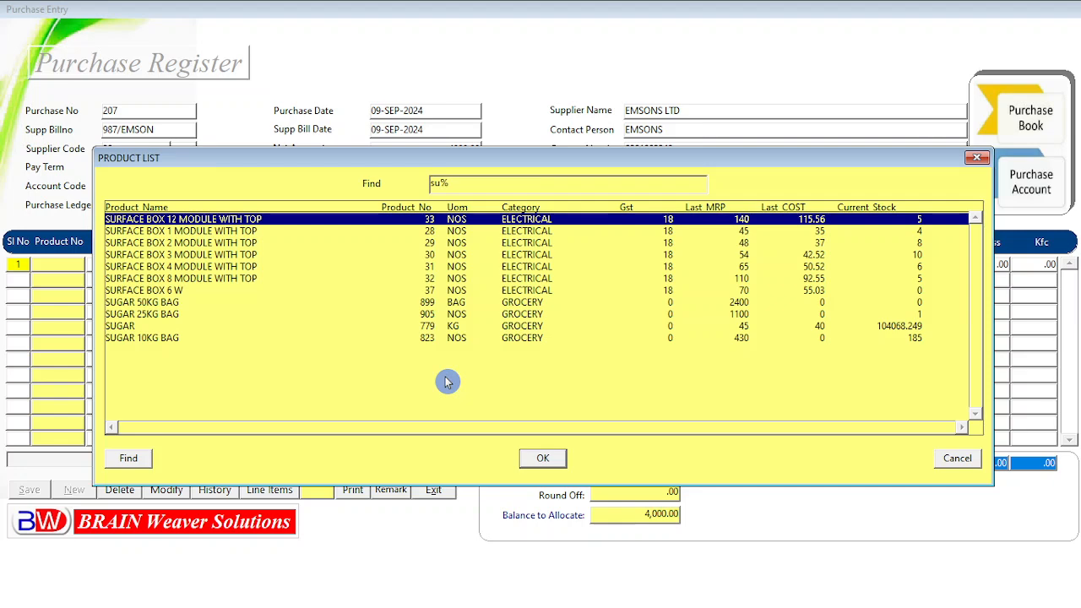
type("gAR")
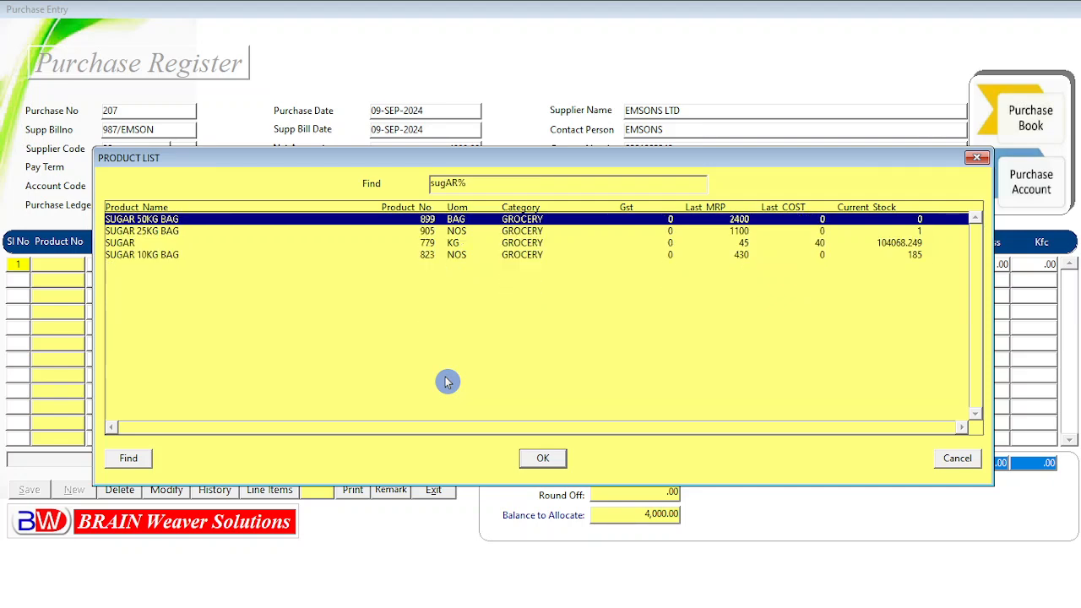
key("Down")
key("Down")
key("Return")
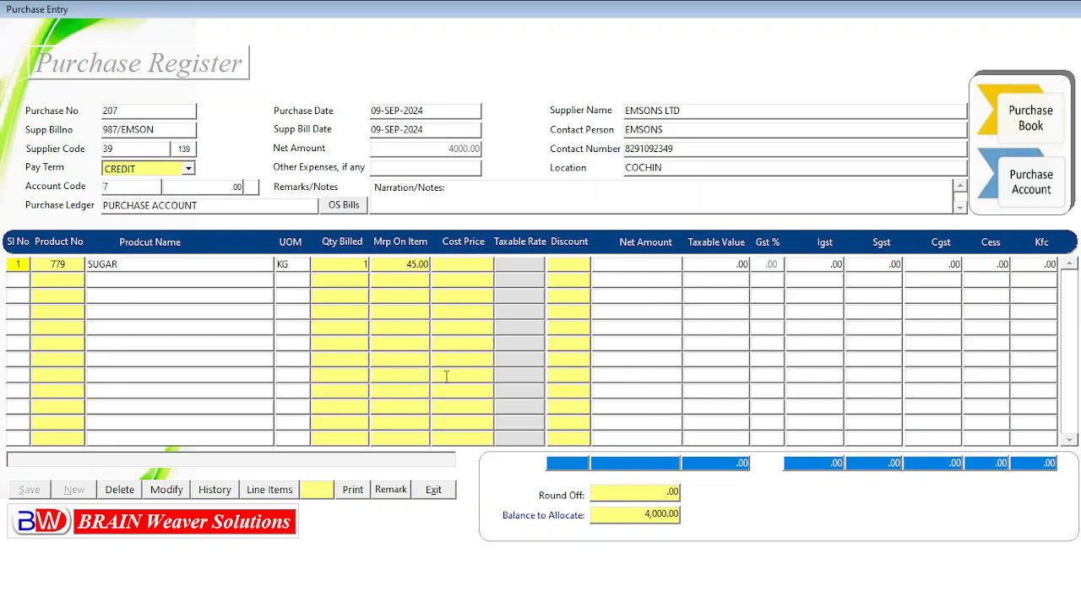
- Set the SUGAR line's billed quantity to 100 and its cost price to 40, accepting the remaining line values
type("00")
key("Return")
key("Return")
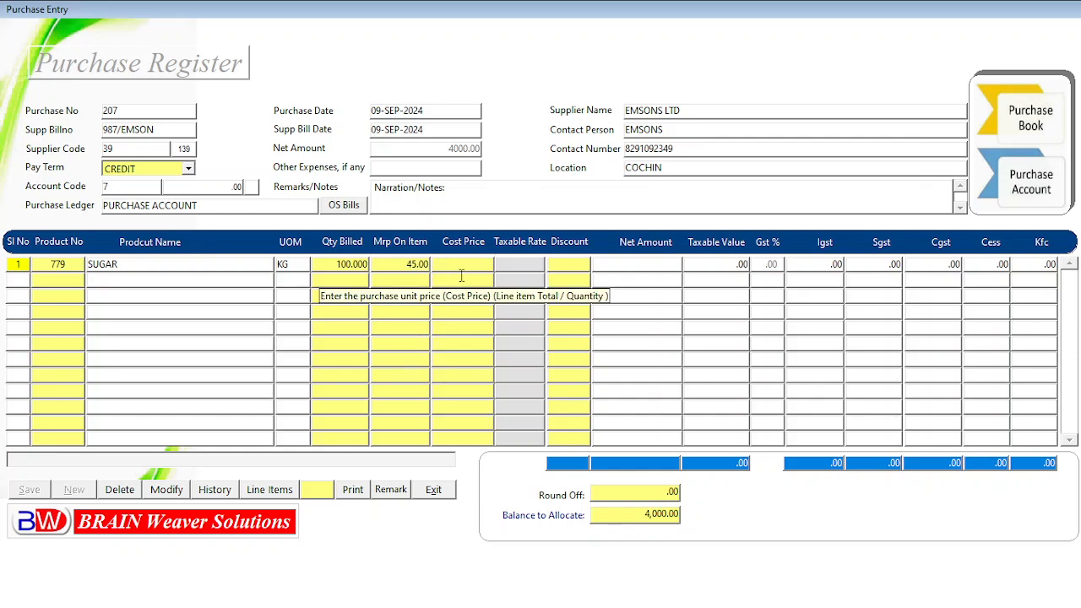
type("40")
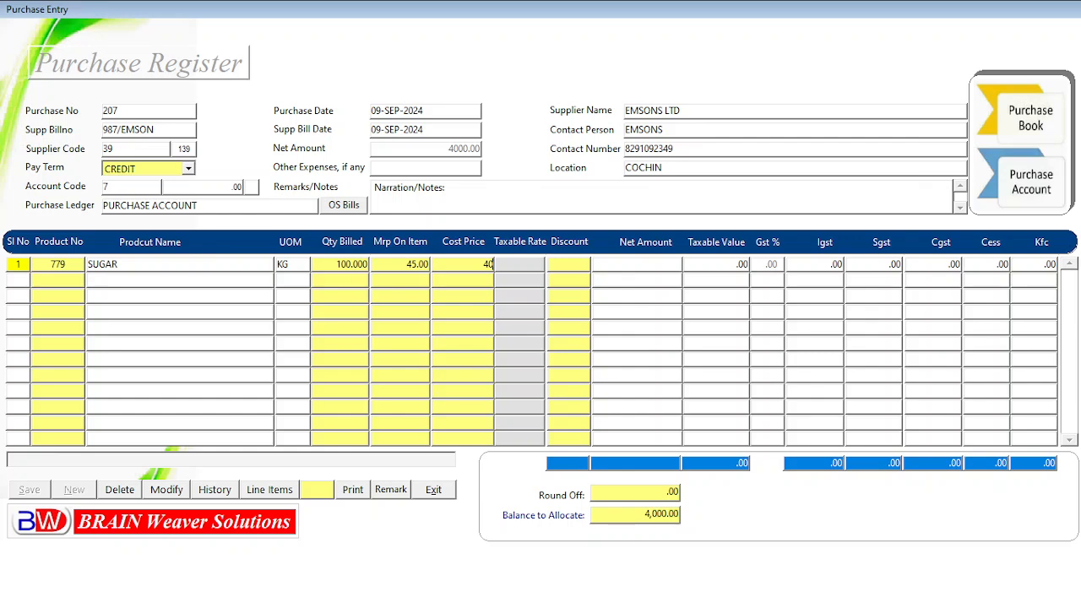
key("Return")
key("Return")
key("Return")
key("Return")
key("Return")
key("Return")
key("Return")
key("Return")
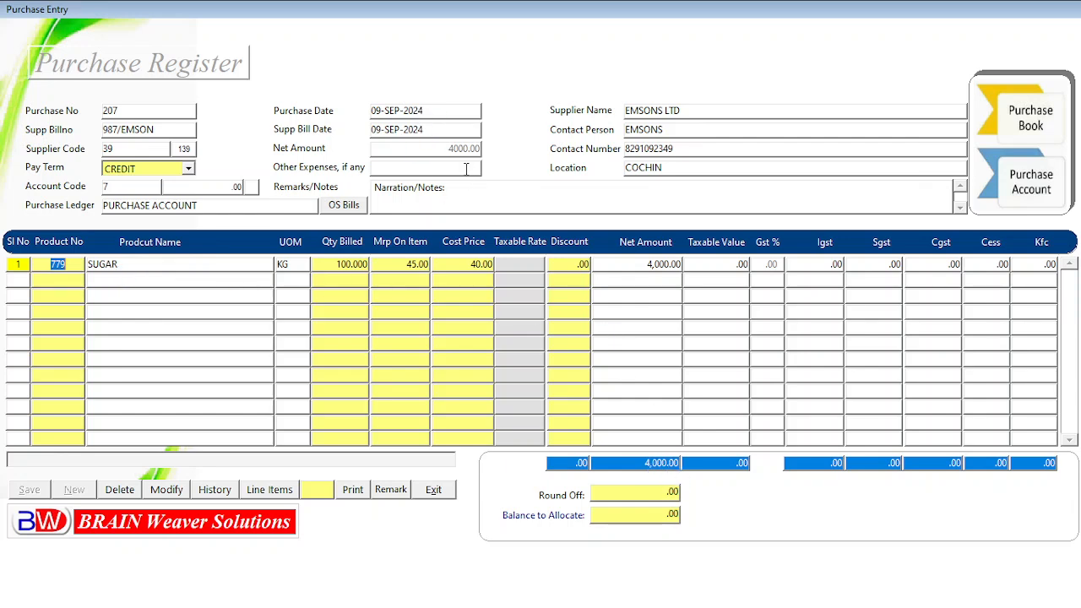
- Accept the default round-off and save purchase bill 987/EMSON
left_click(648, 495)
key("Return")
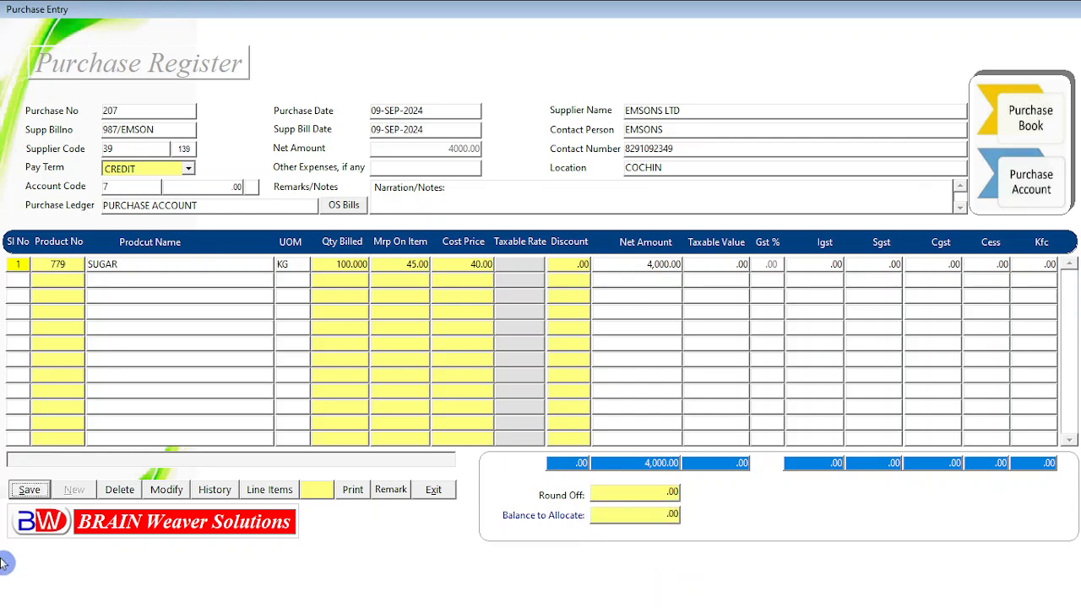
left_click(30, 493)
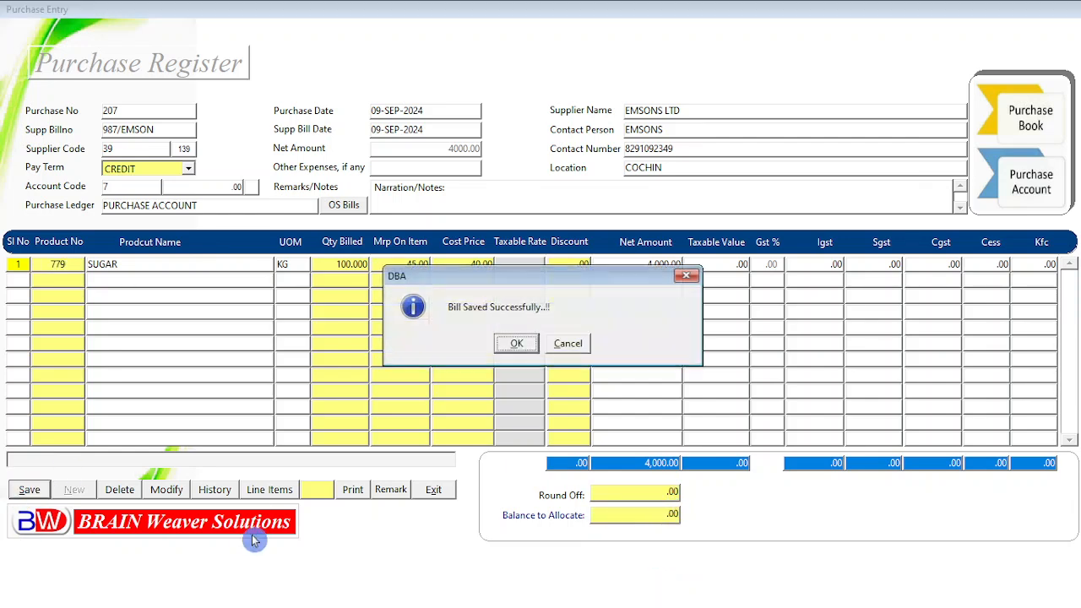
left_click(515, 344)
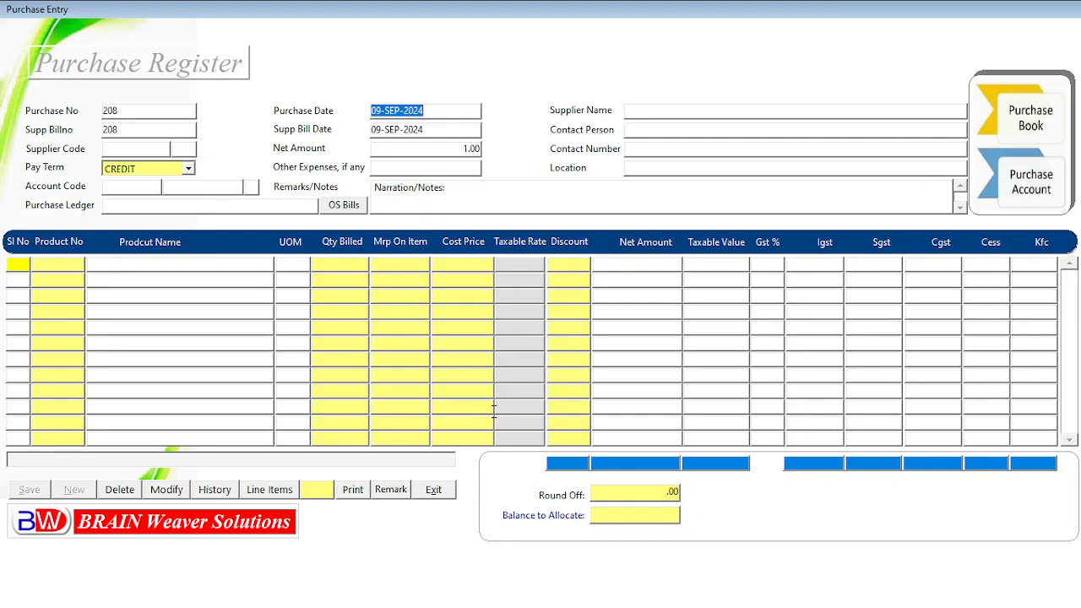
- Keep the default date on the new purchase entry and set its supplier bill number to 1000/EMSON
key("Return")
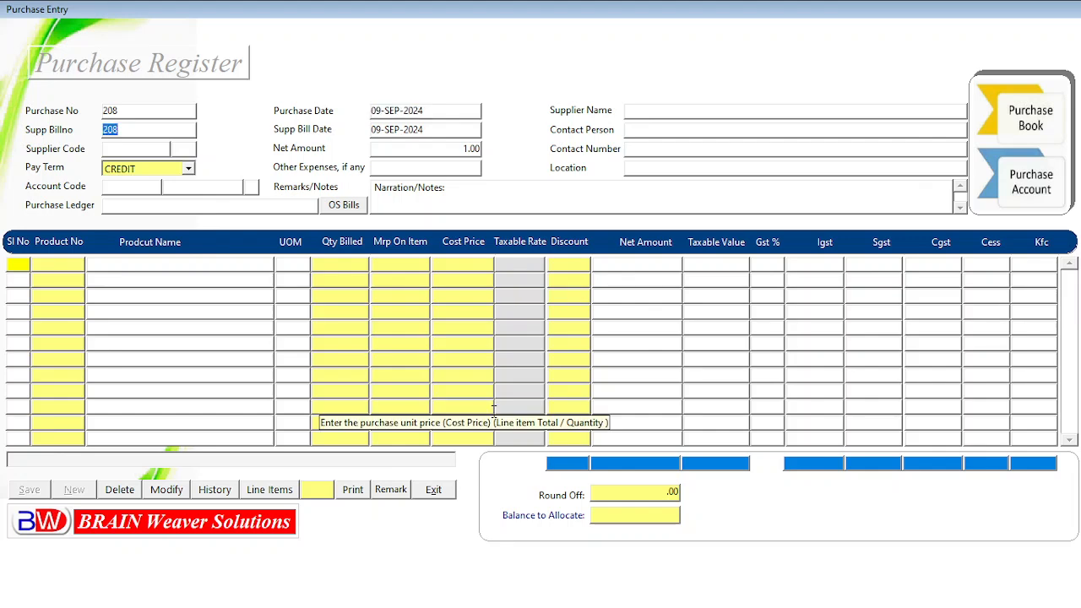
type("10")
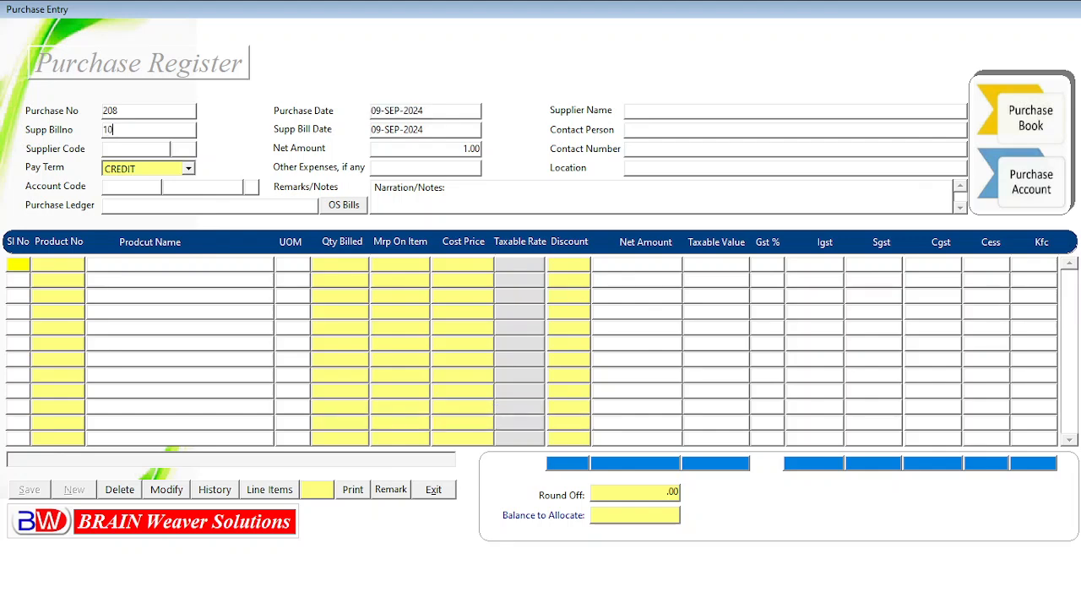
type("00/EMSON")
- Select EMSONS LTD as the supplier and set the bill's net amount to 2000
key("Return")
key("Return")
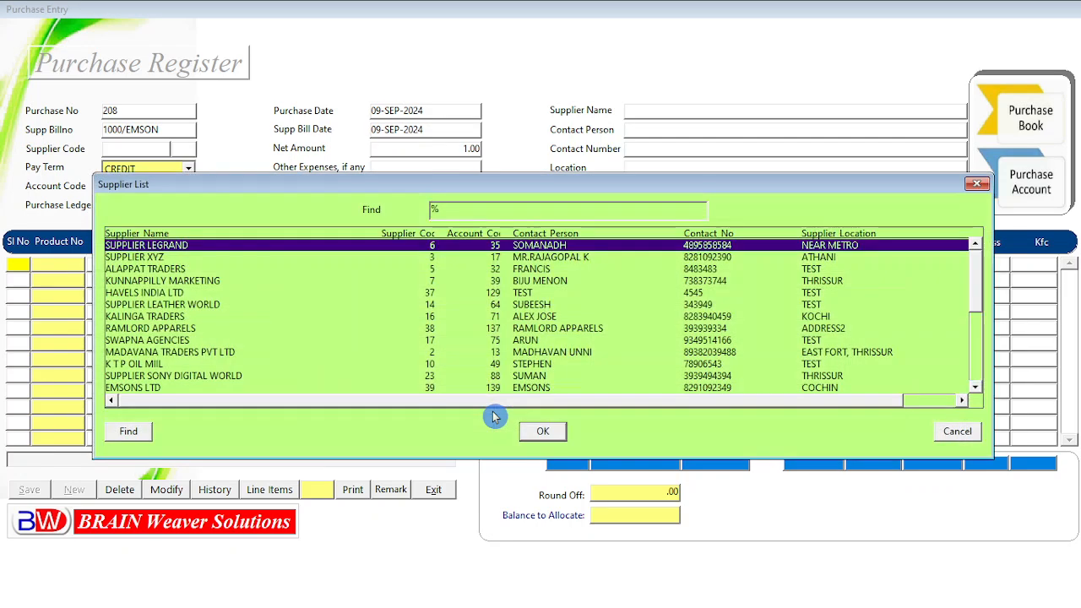
type("eMSONS LTD")
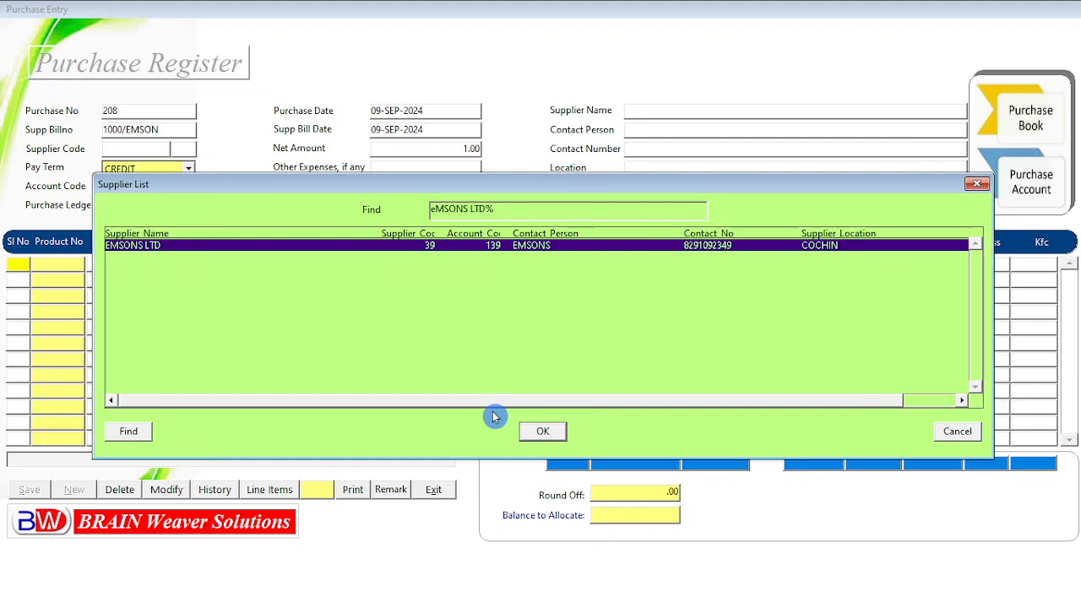
key("Return")
key("Return")
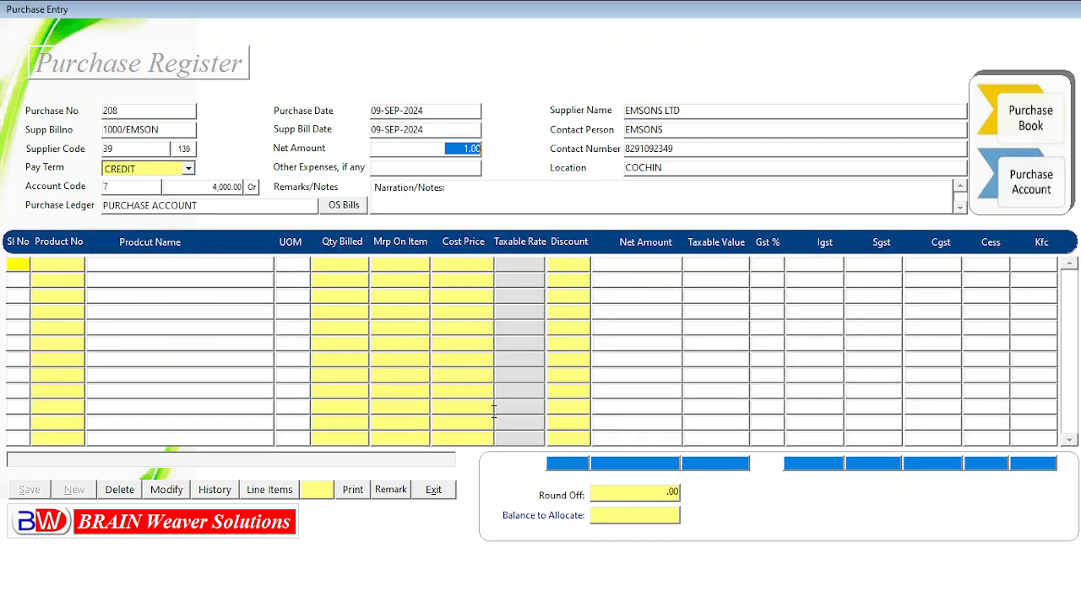
type("2000")
key("Return")
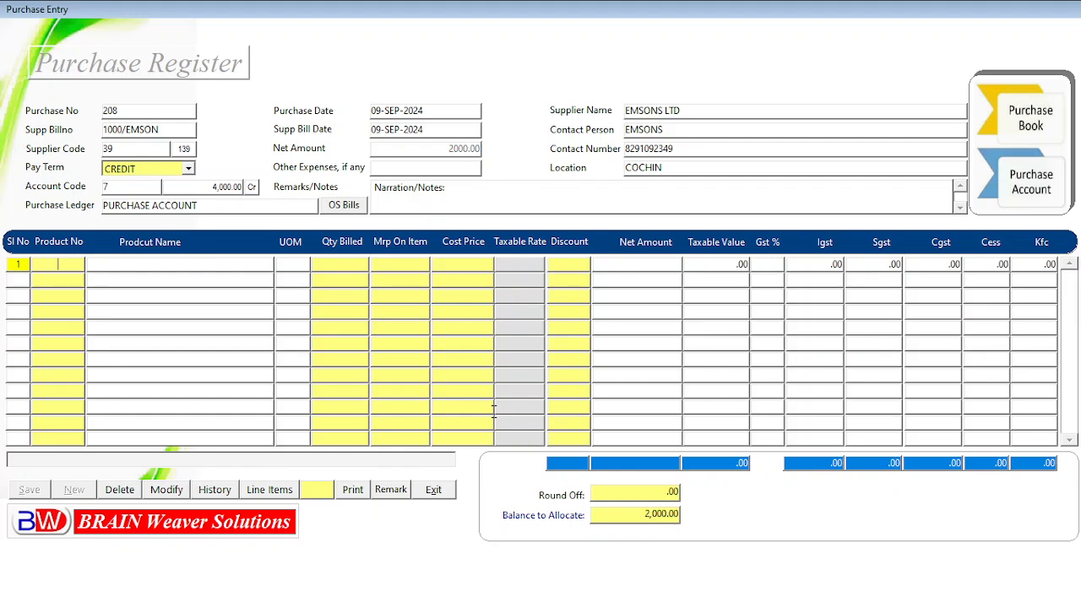
- Add the SUGAR item sold by KG from the product list to the first line of bill 1000/EMSON
key("Return")
type("sugAR")
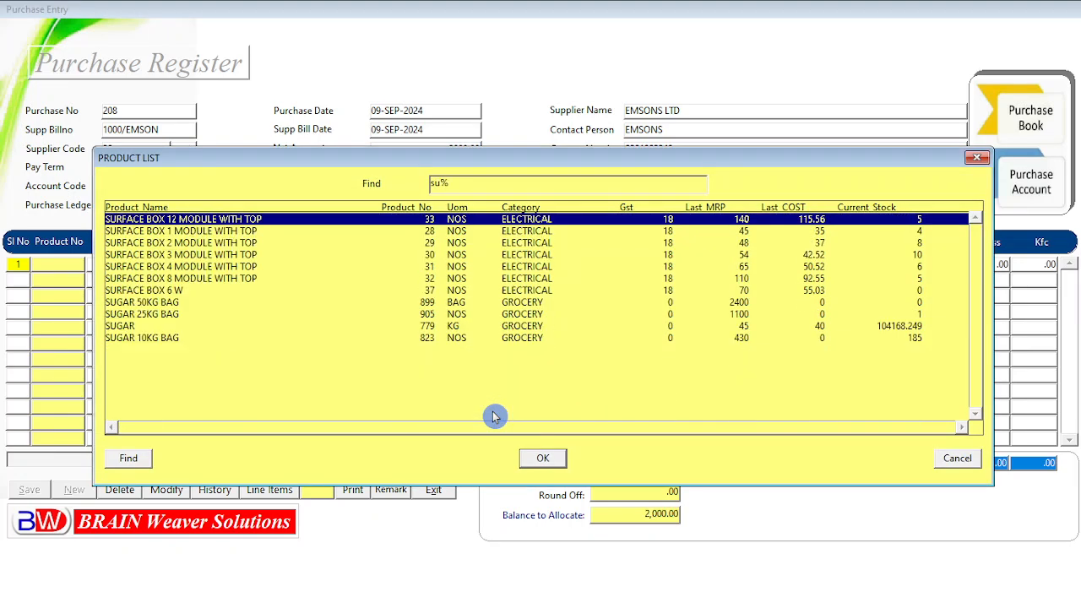
key("Down")
key("Down")
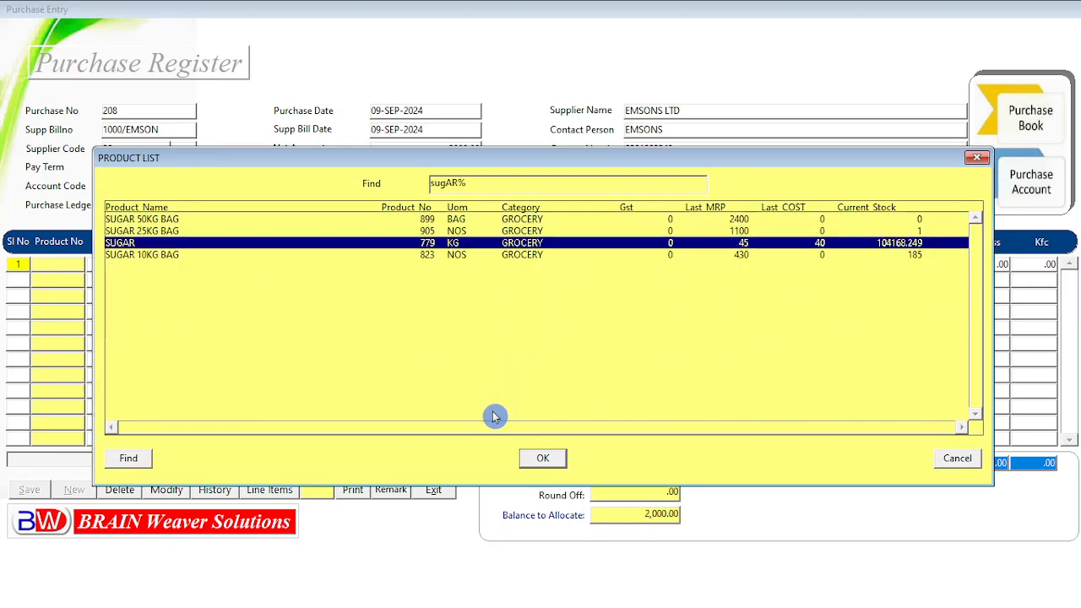
key("Return")
- Set the SUGAR line's billed quantity to 50 and its cost price to 40, accepting the remaining line values
type("50")
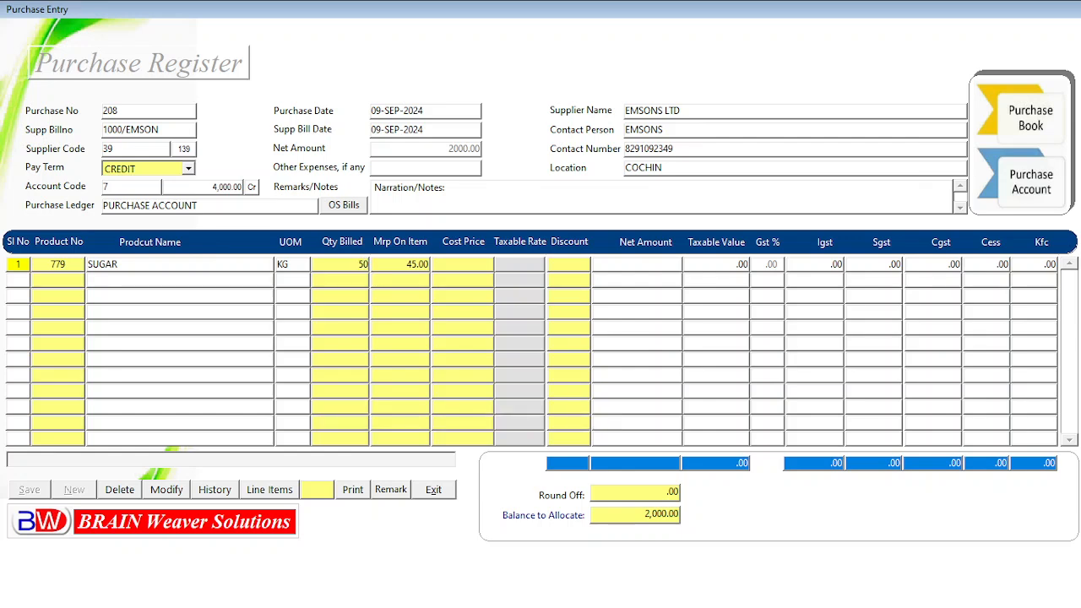
key("Return")
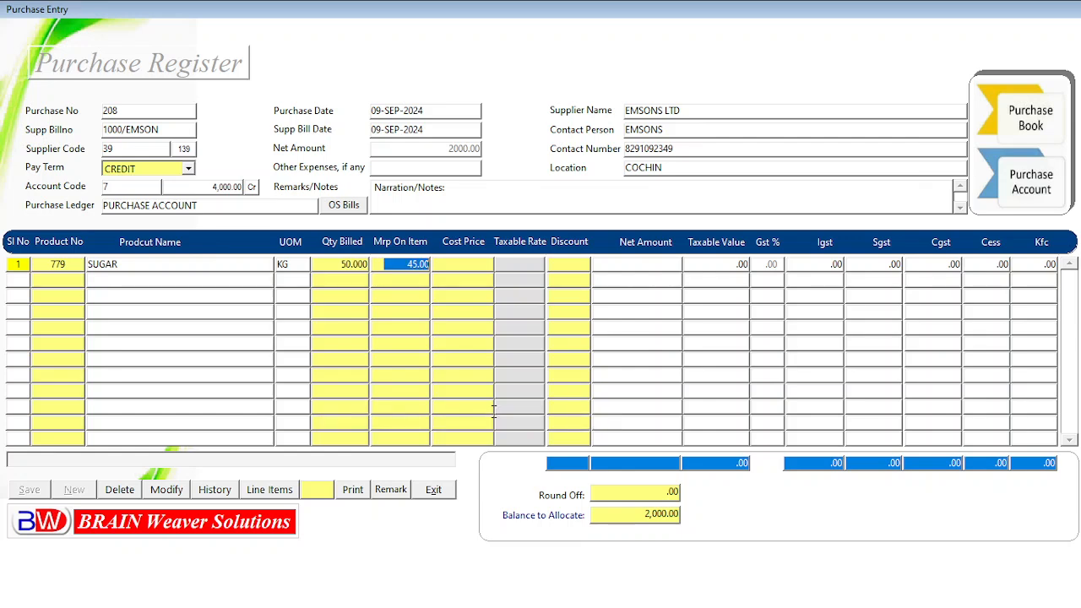
key("Return")
type("4")
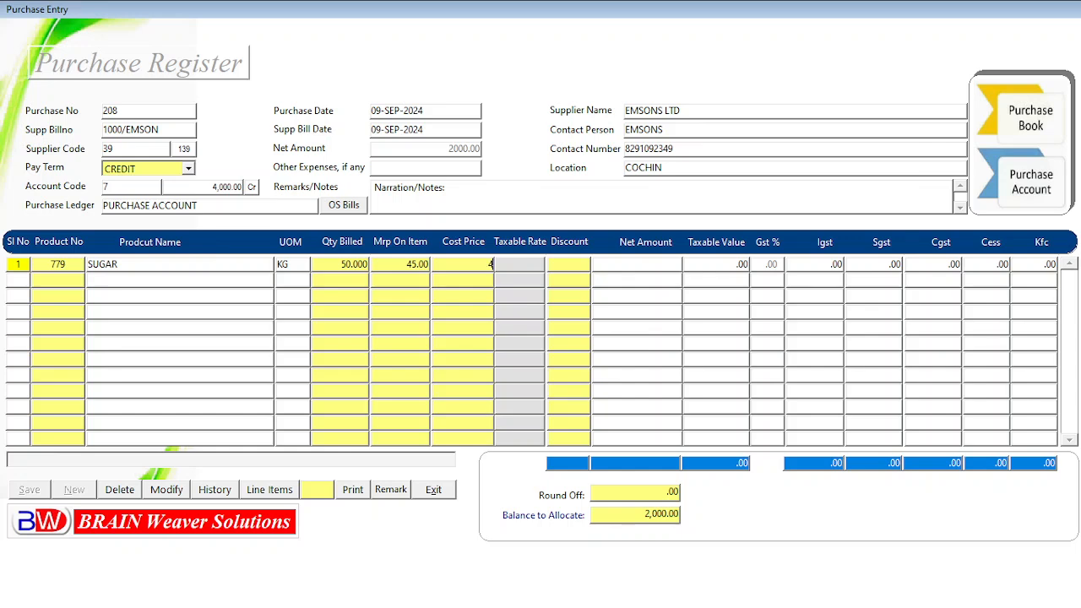
type("0")
key("Return")
key("Return")
key("Return")
key("Return")
key("Return")
key("Return")
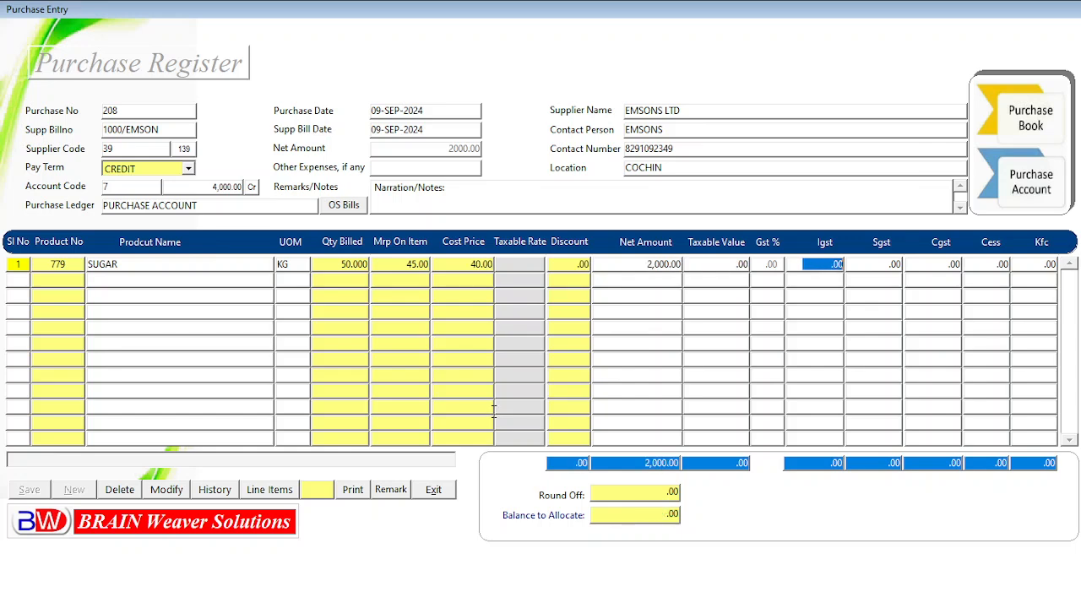
key("Return")
key("Return")
key("Return")
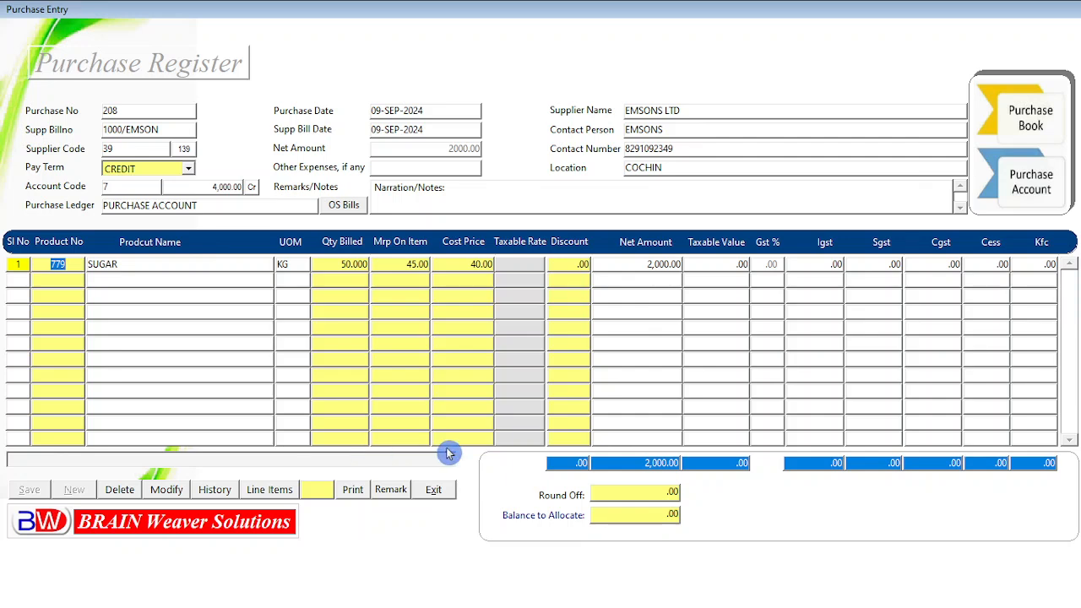
- Accept the default round-off and save purchase bill 1000/EMSON
left_click(640, 494)
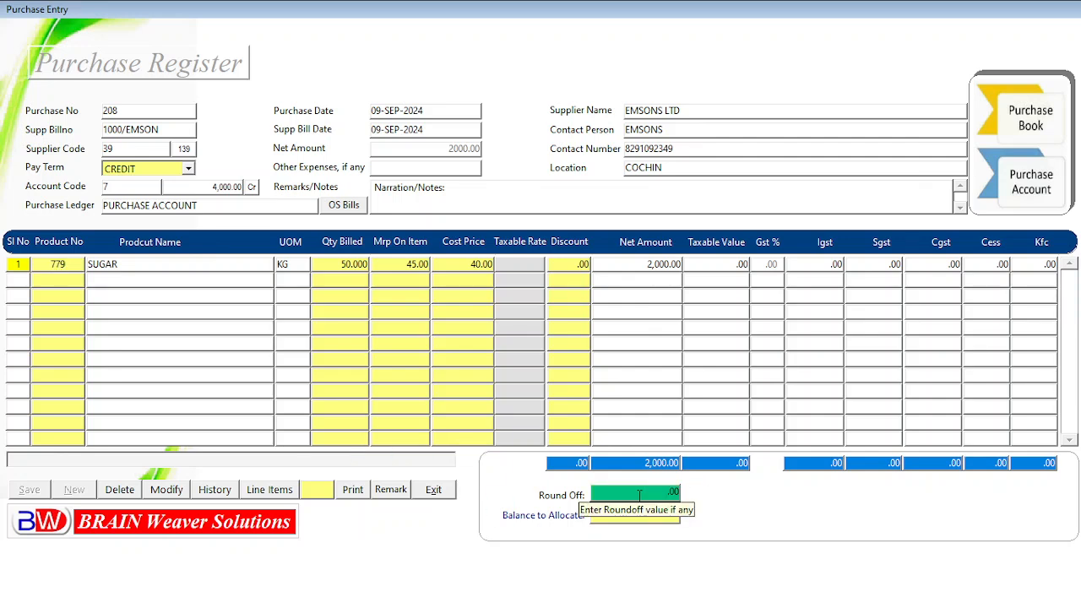
key("Return")
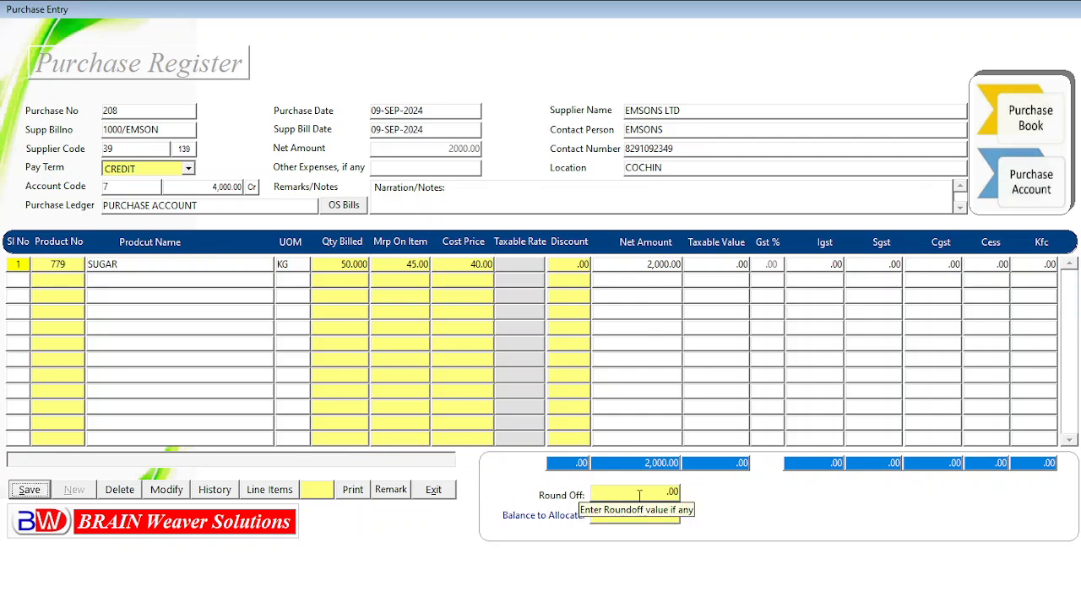
left_click(30, 496)
left_click(510, 344)
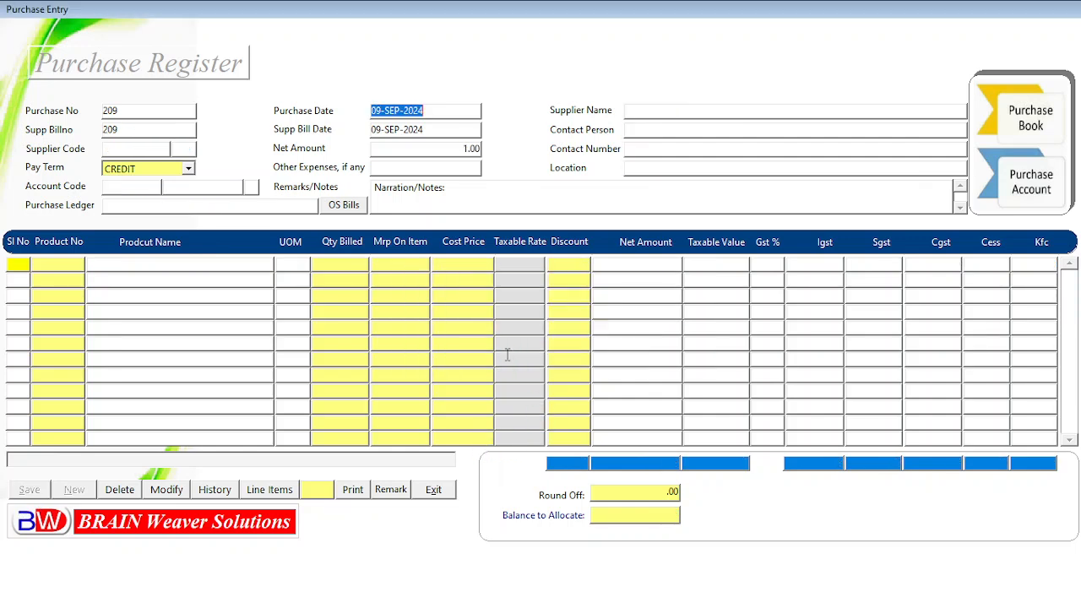
- Keep the default purchase and bill dates and enter 1001/EMSON as the supplier bill number
key("Return")
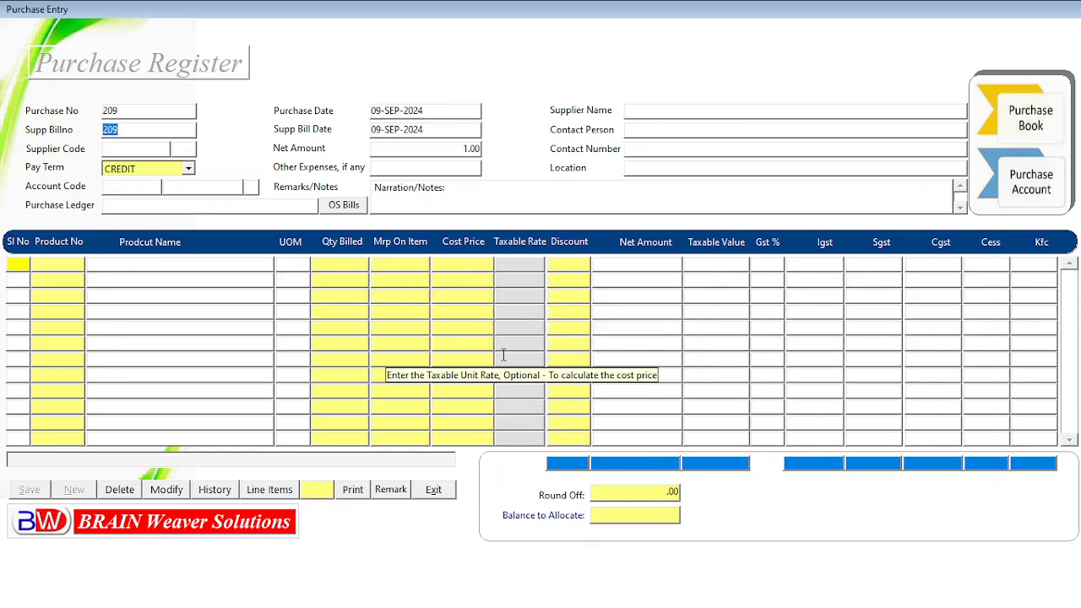
type("1001")
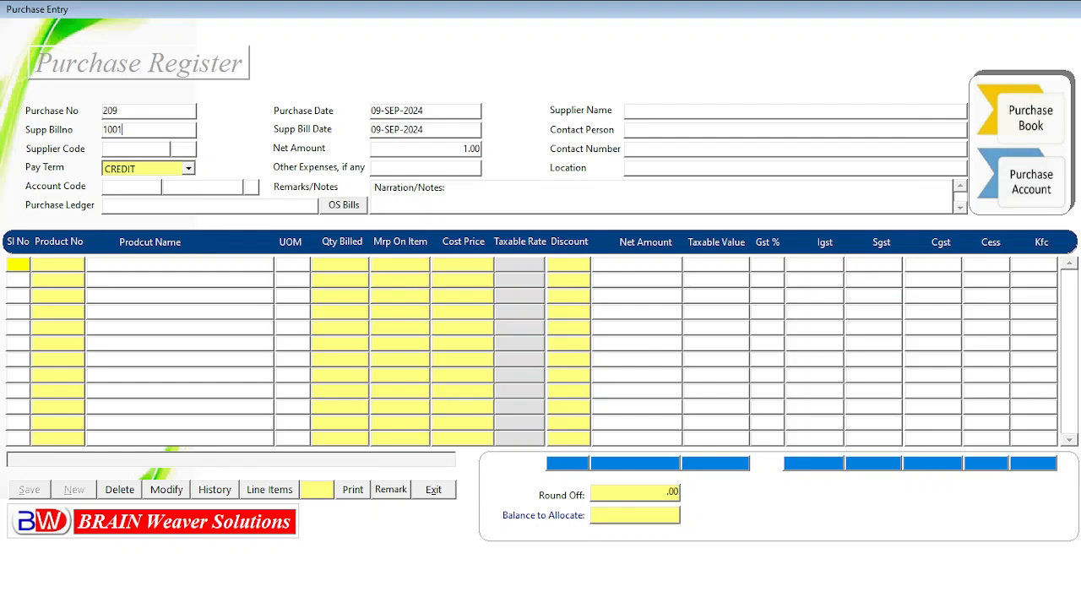
type("/EMSON")
key("Return")
key("Return")
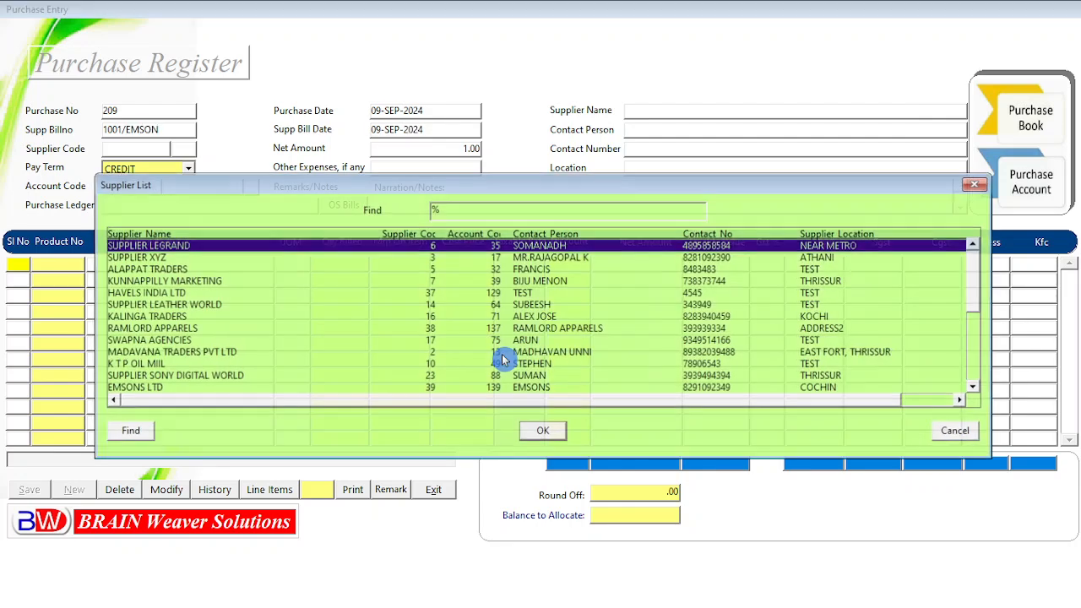
- Select EMSONS LTD as the supplier and set the bill's net amount to 1000
type("eMSONS LTD")
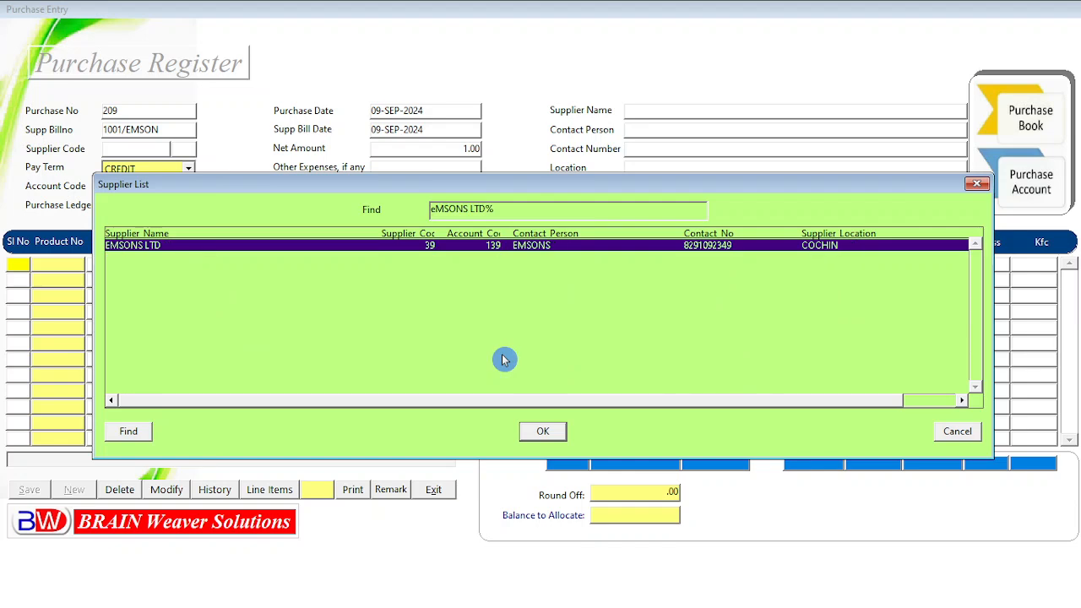
key("Return")
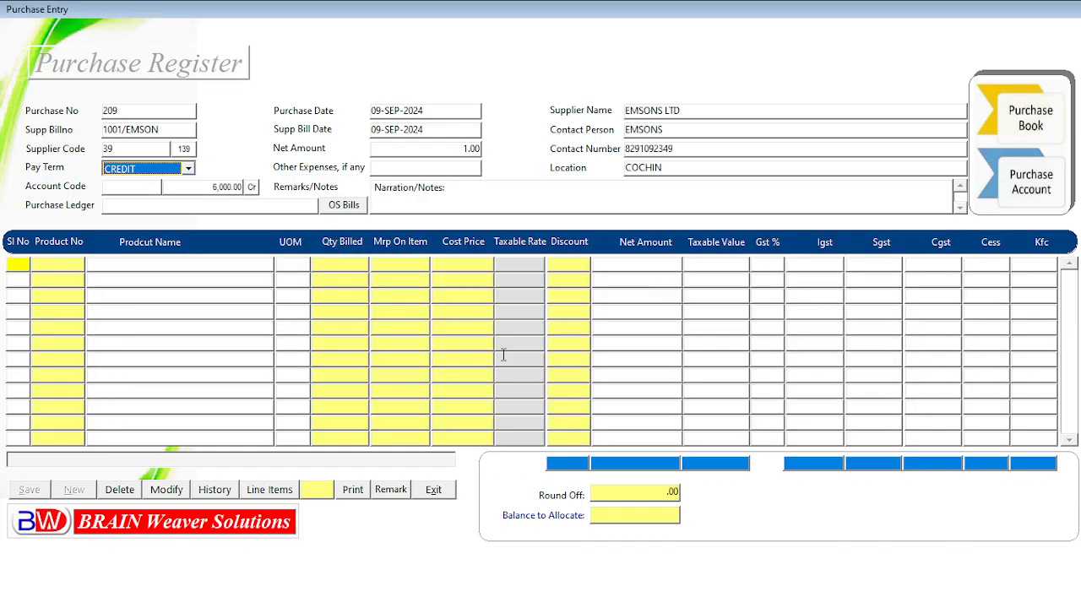
type("1000")
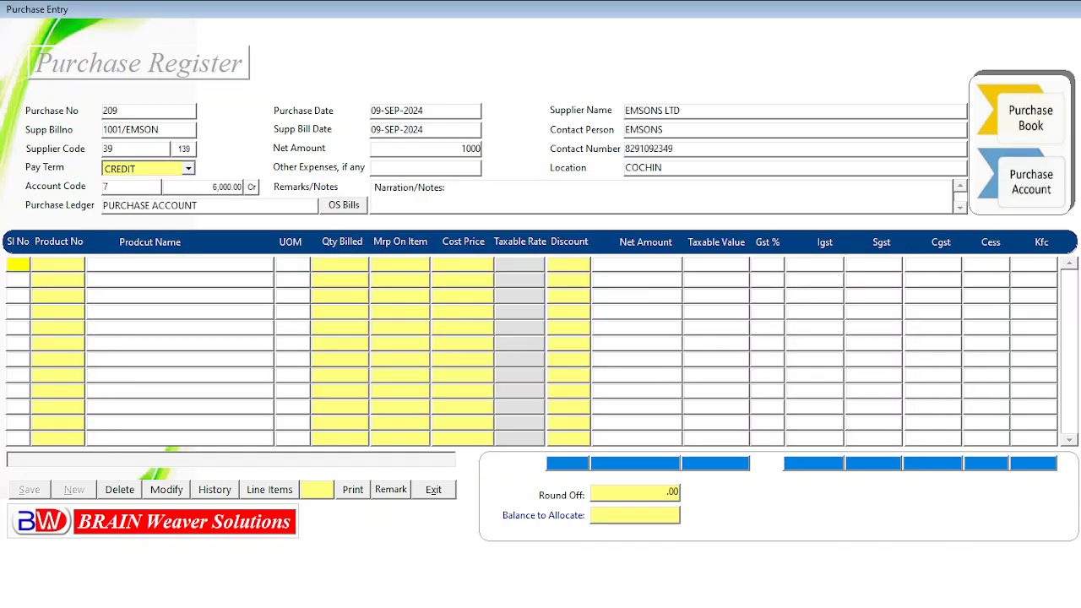
key("Return")
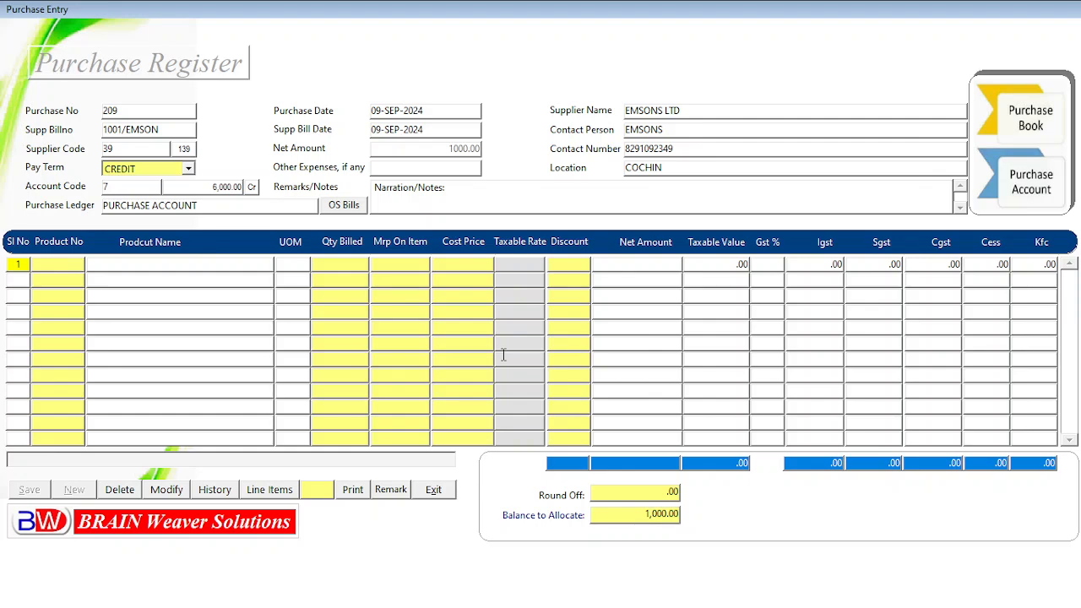
- Add the SUGAR item sold by KG from the product list to the first line of bill 1001/EMSON
key("Return")
type("u")
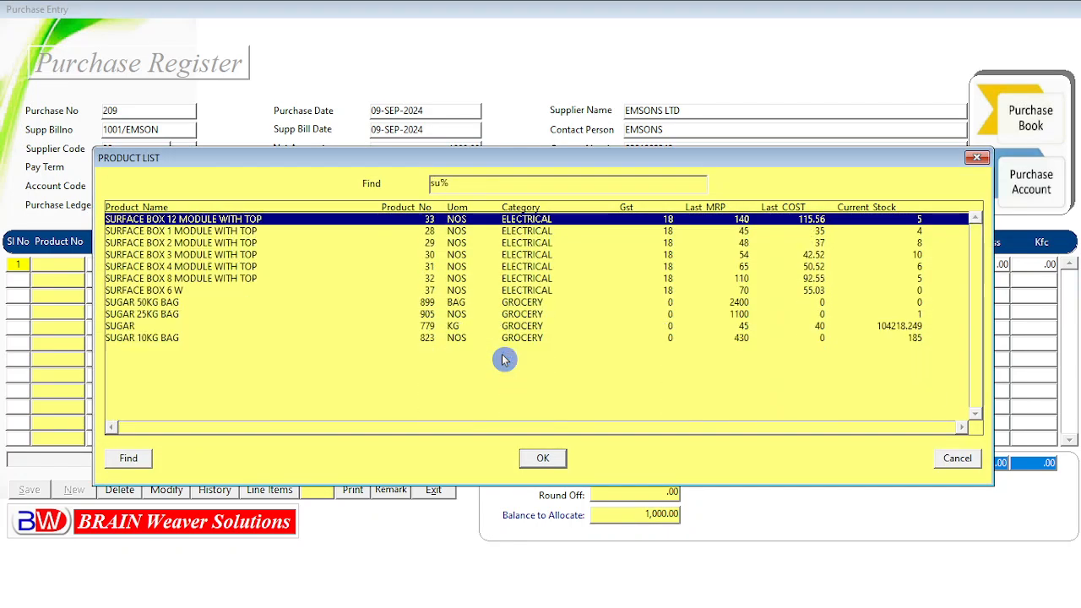
type("gAR")
key("Down")
key("Down")
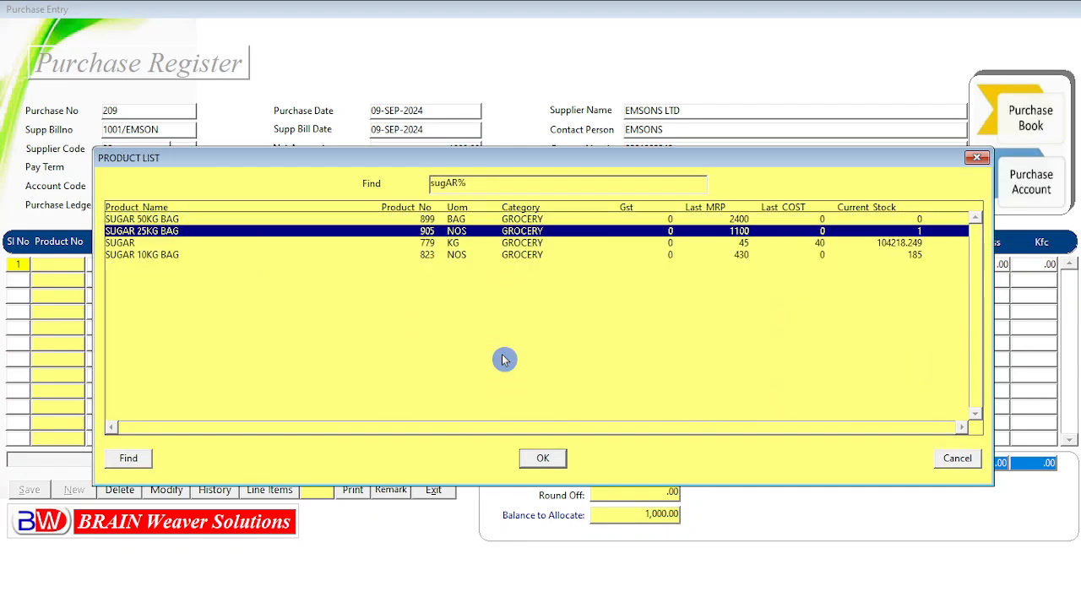
key("Return")
- Set the SUGAR line's billed quantity to 25 and its cost price to 40, accepting the remaining line values
type("2")
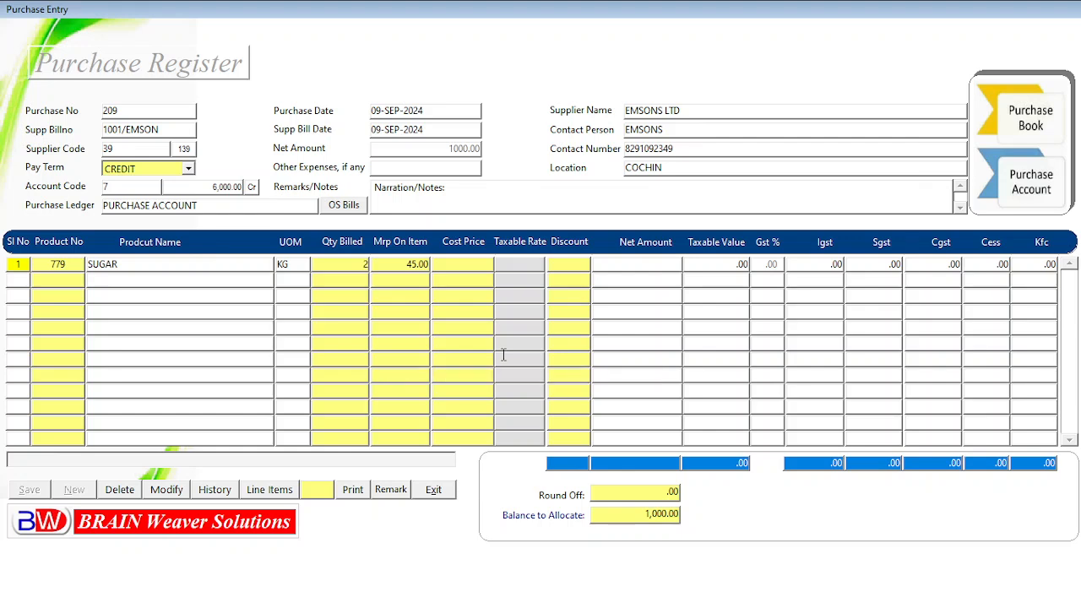
type("5")
key("Return")
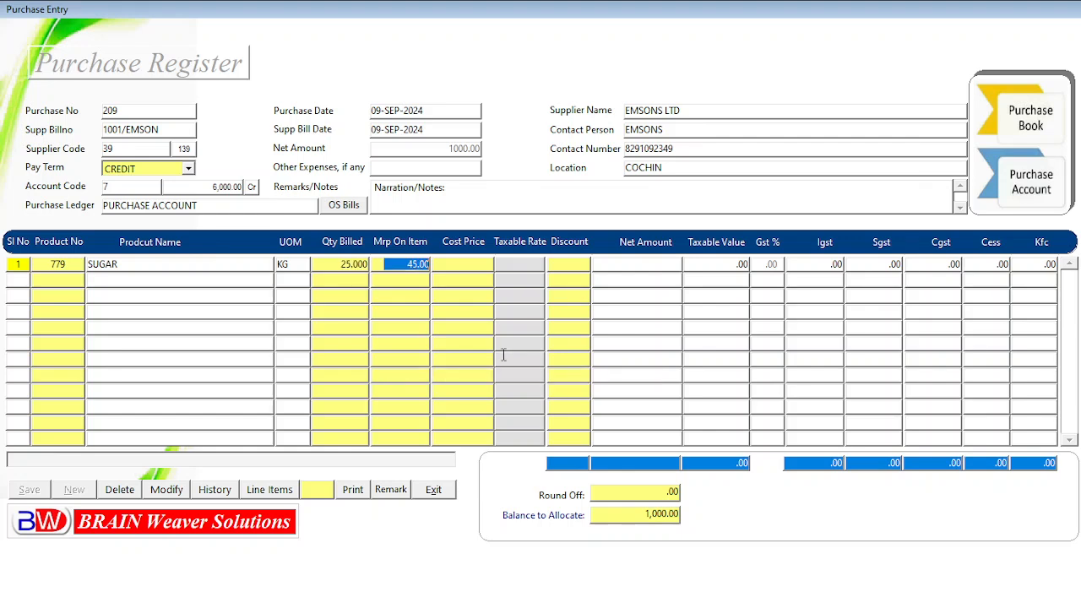
key("Return")
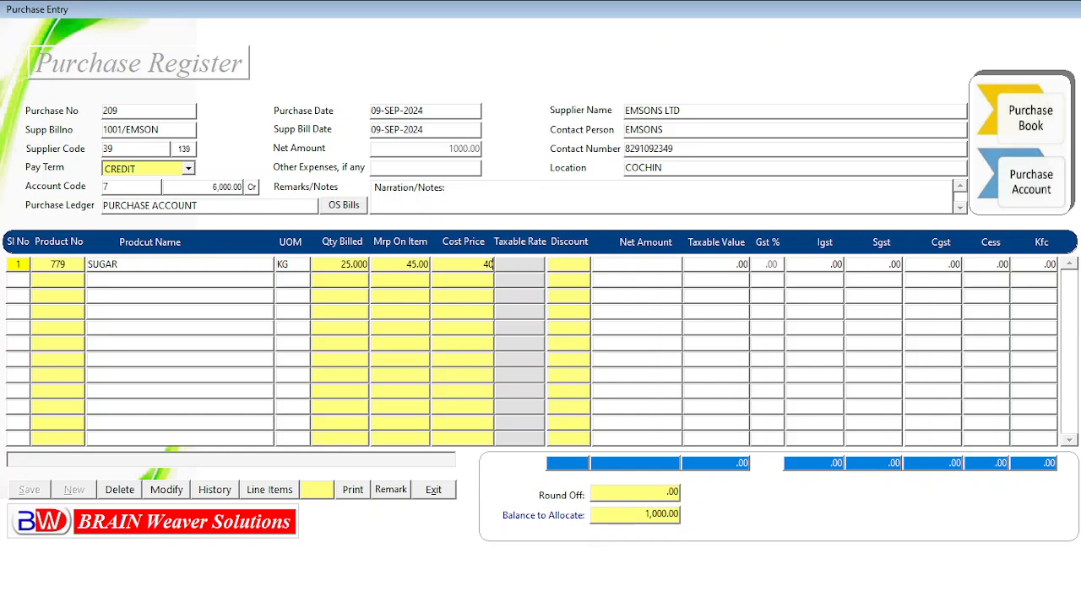
type("40")
key("Return")
key("Return")
key("Return")
key("Return")
key("Return")
key("Return")
key("Return")
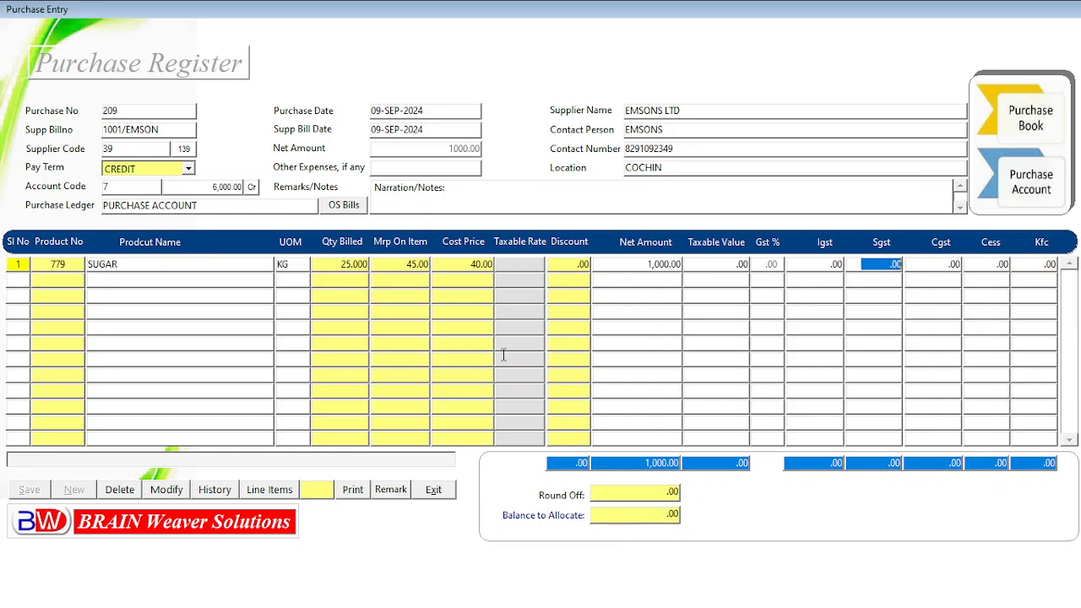
key("Return")
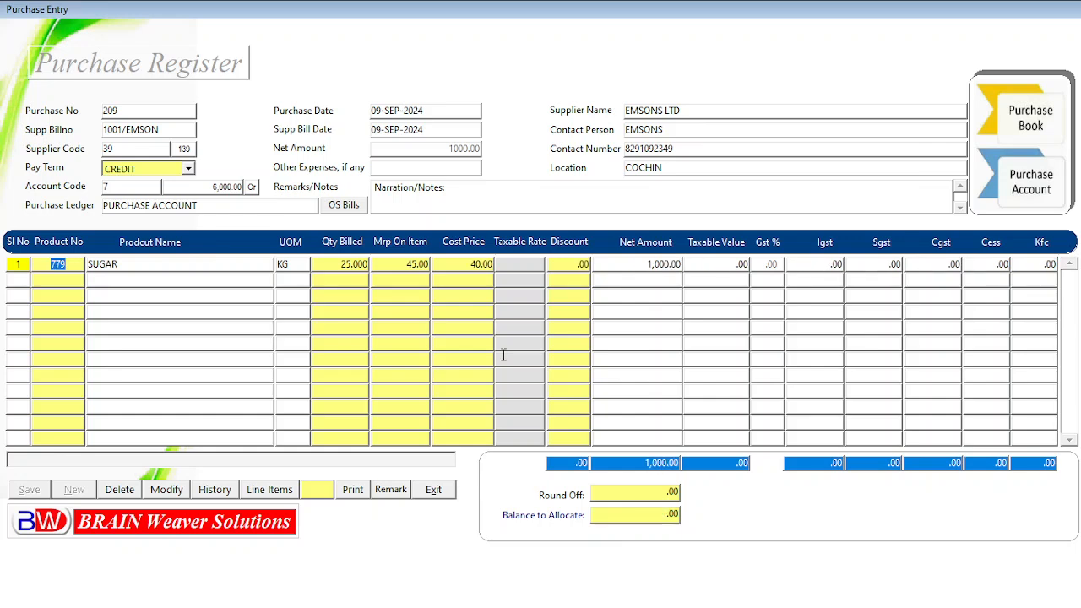
- Accept the default round-off and save purchase bill 1001/EMSON
left_click(644, 498)
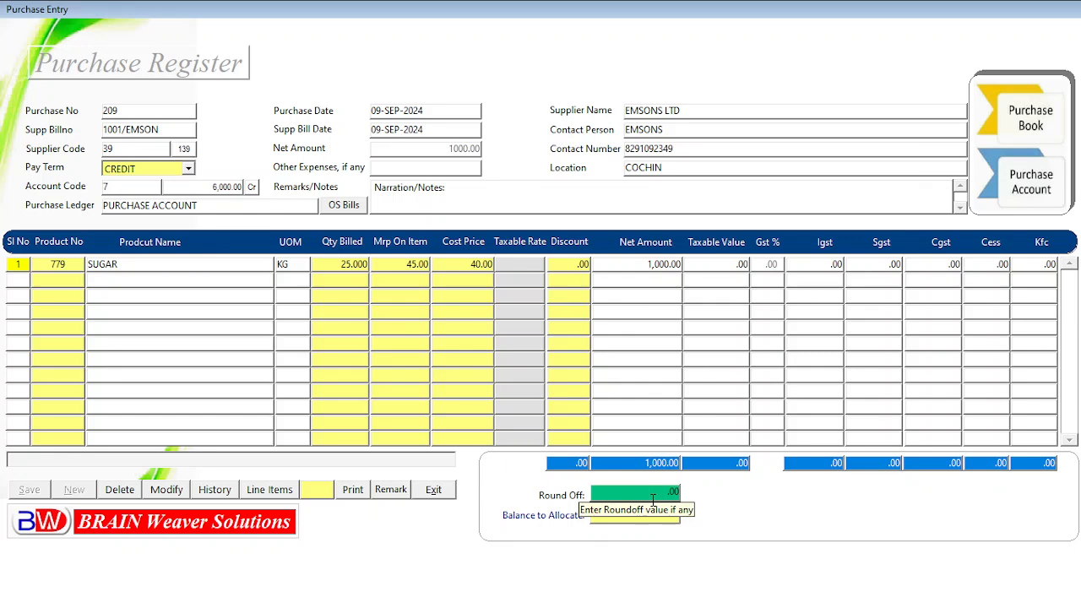
key("Return")
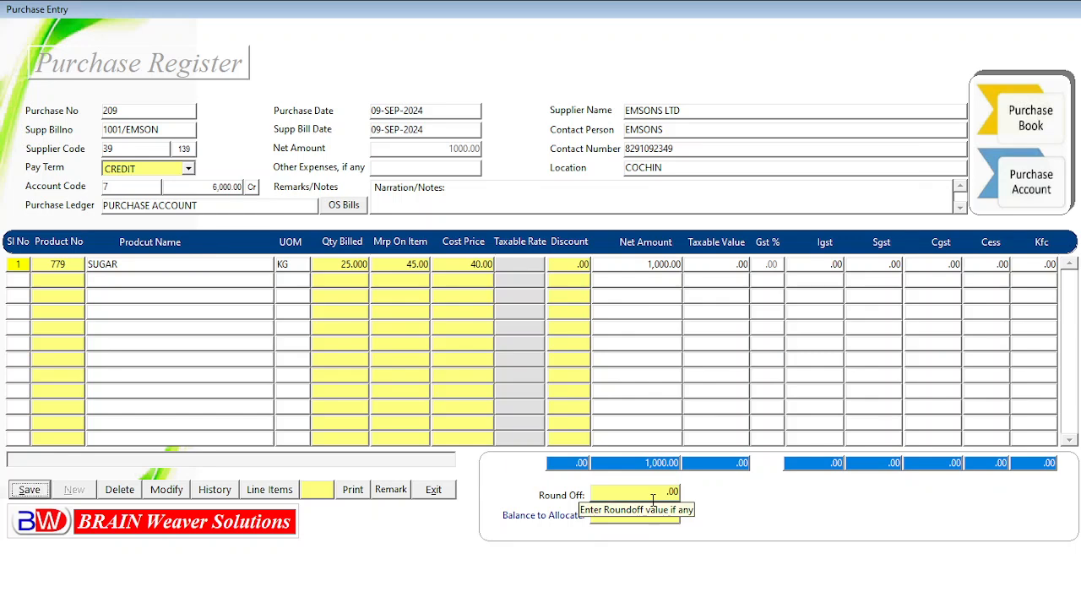
key("Return")
key("Return")
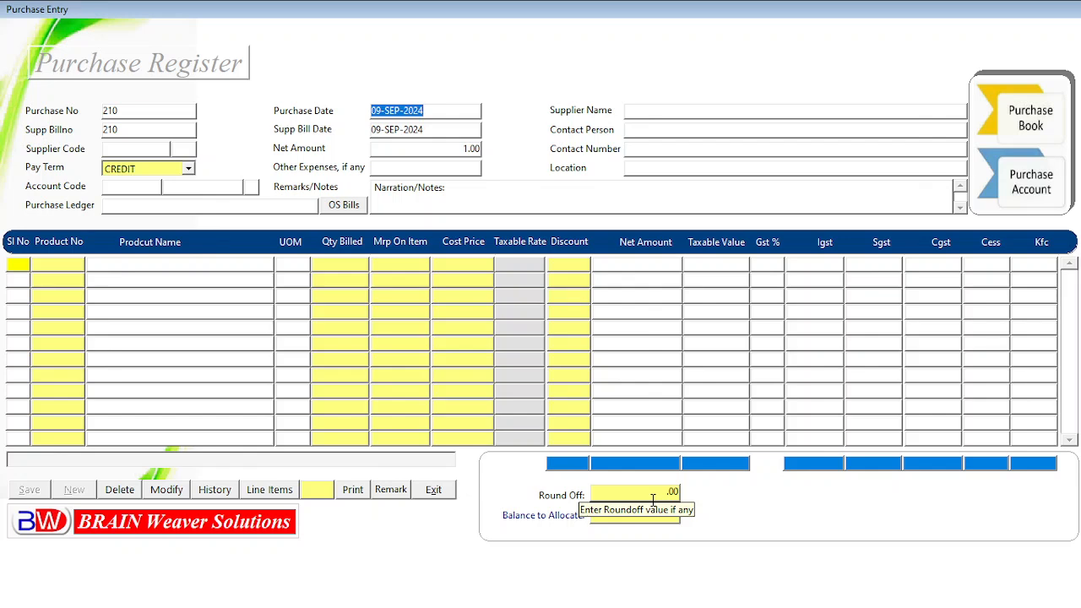
- Keep the new entry's default dates and bill number and select EMSONS LTD as its supplier
key("Return")
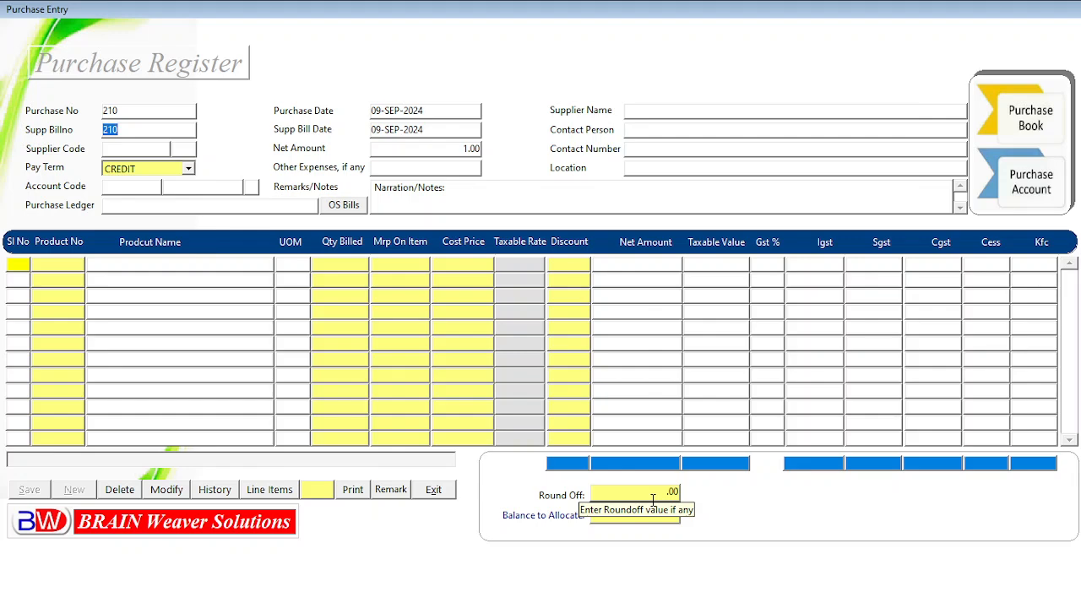
key("Return")
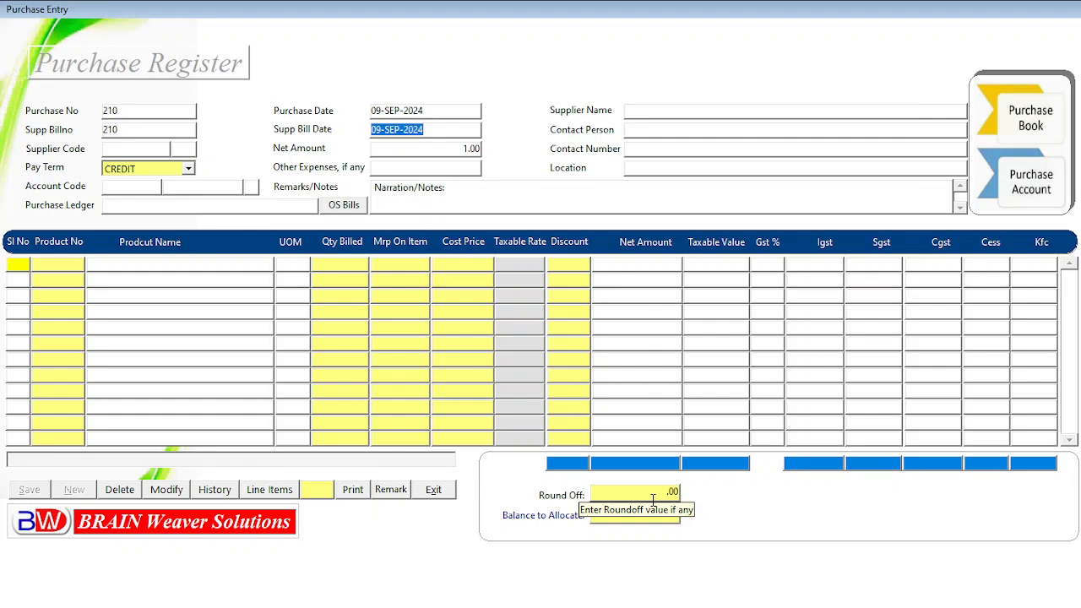
key("Return")
type("eMSONS LTD%")
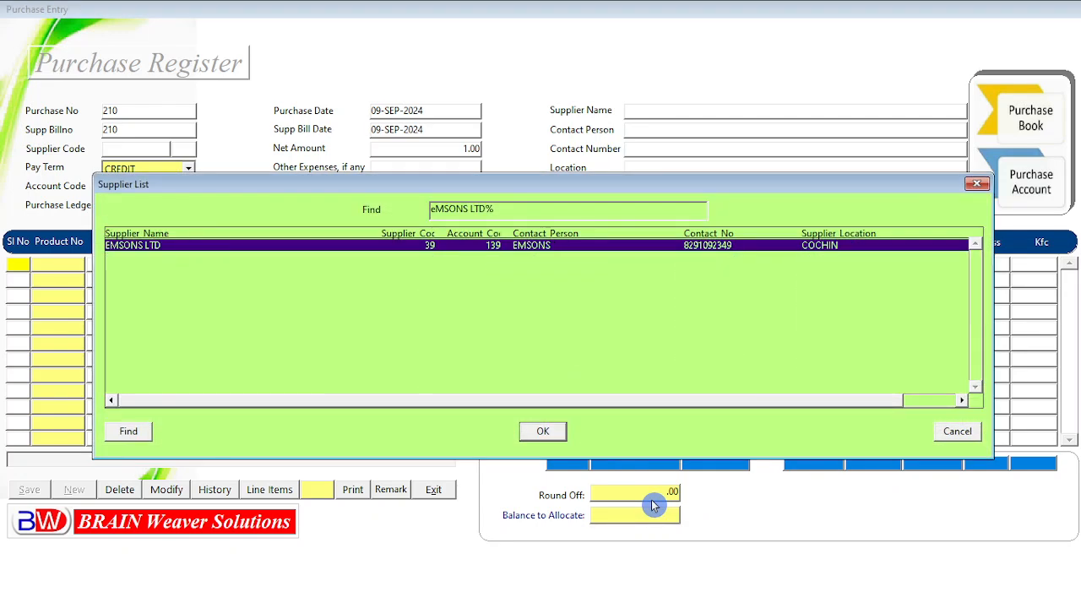
key("Return")
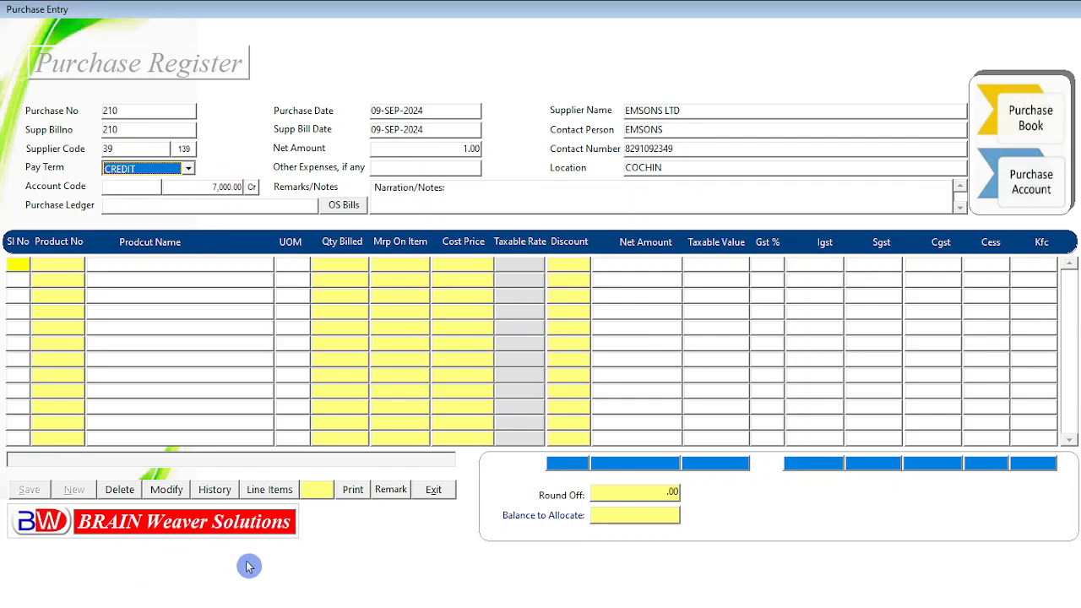
- Review the line item details of the EMSONS LTD purchases, including the net amounts, and close the list
left_click(270, 493)
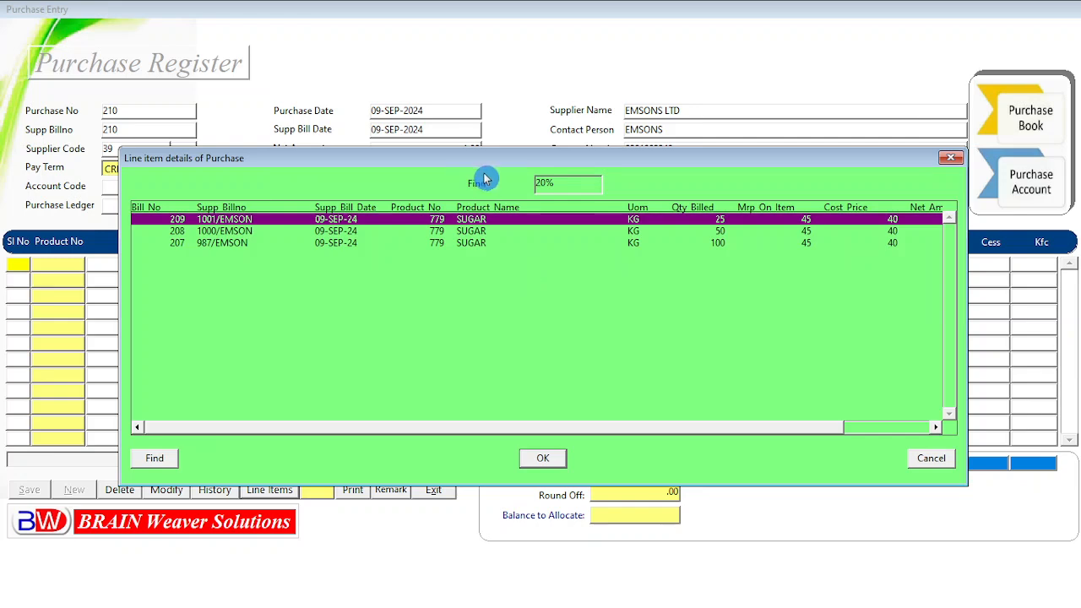
mouse_move(481, 169)
left_mouse_down()
mouse_move(446, 167)
mouse_move(490, 203)
mouse_move(490, 156)
left_mouse_up()
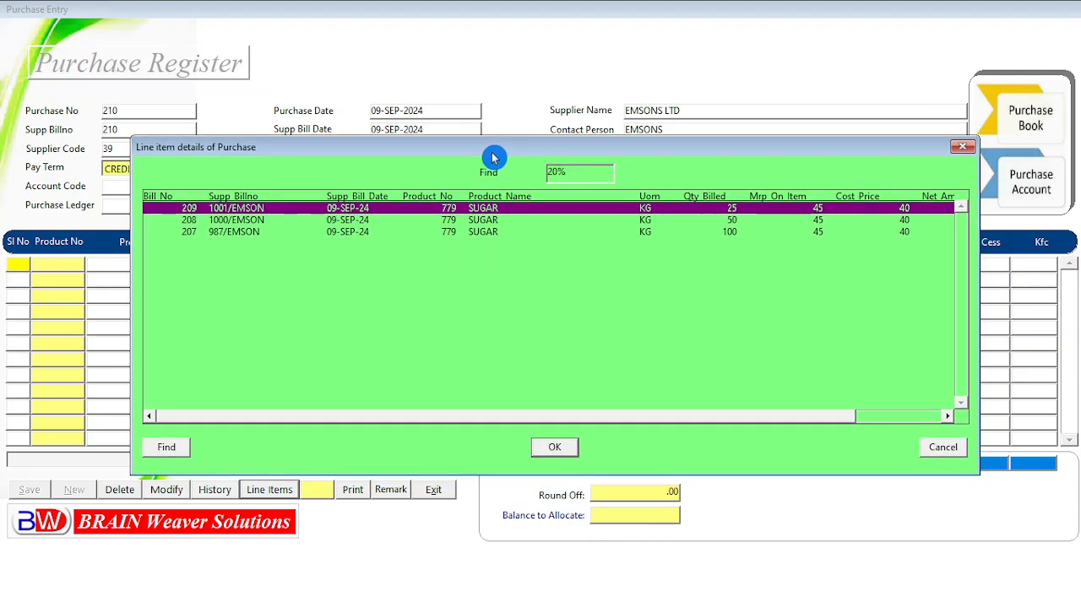
left_click_drag(312, 160, 318, 208)
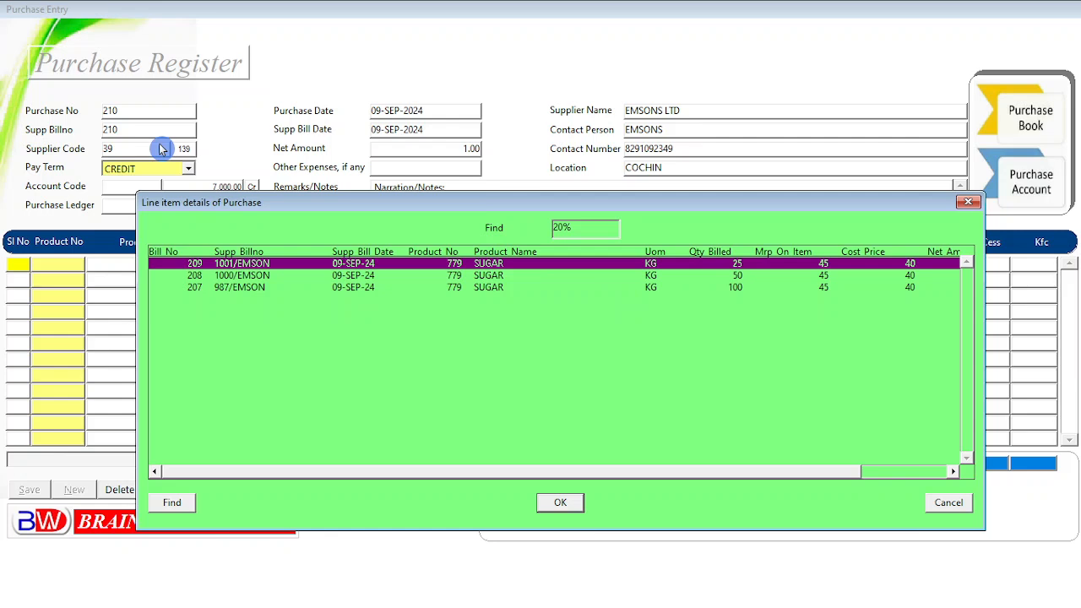
left_click(490, 473)
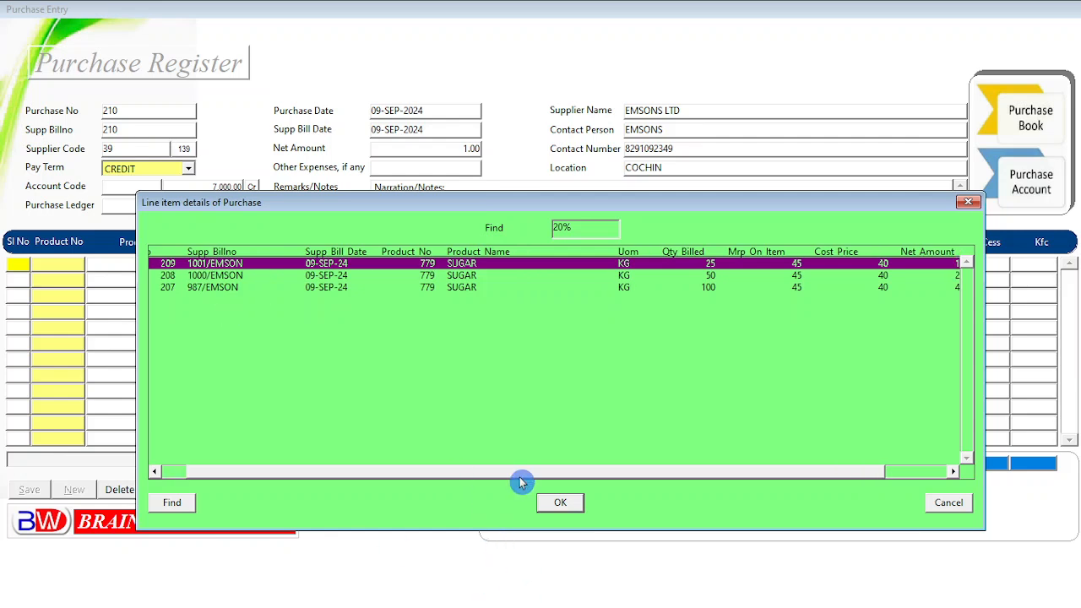
left_click(645, 475)
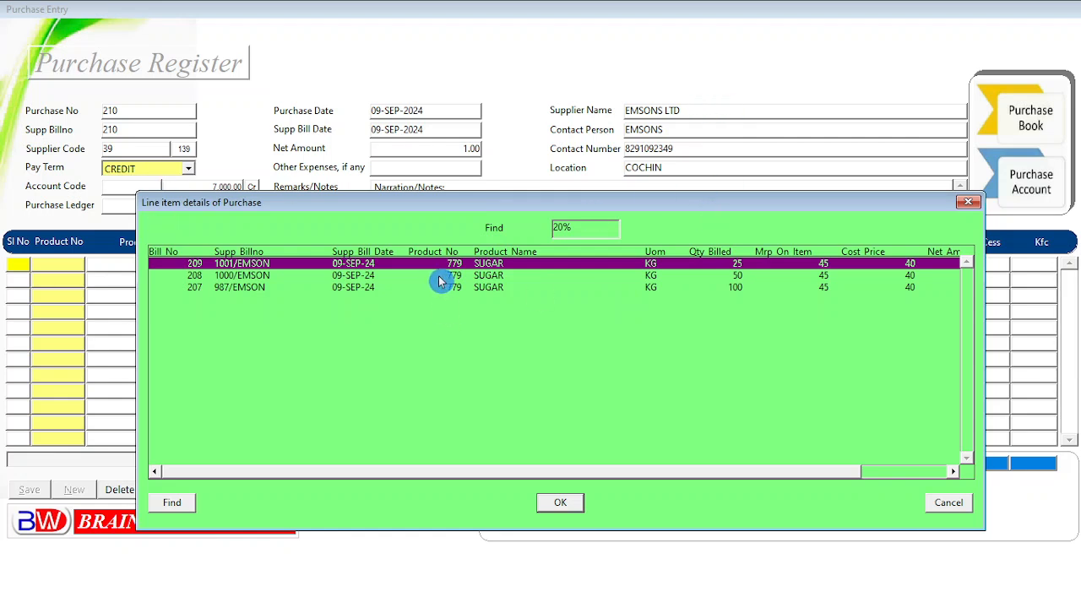
left_click(946, 505)
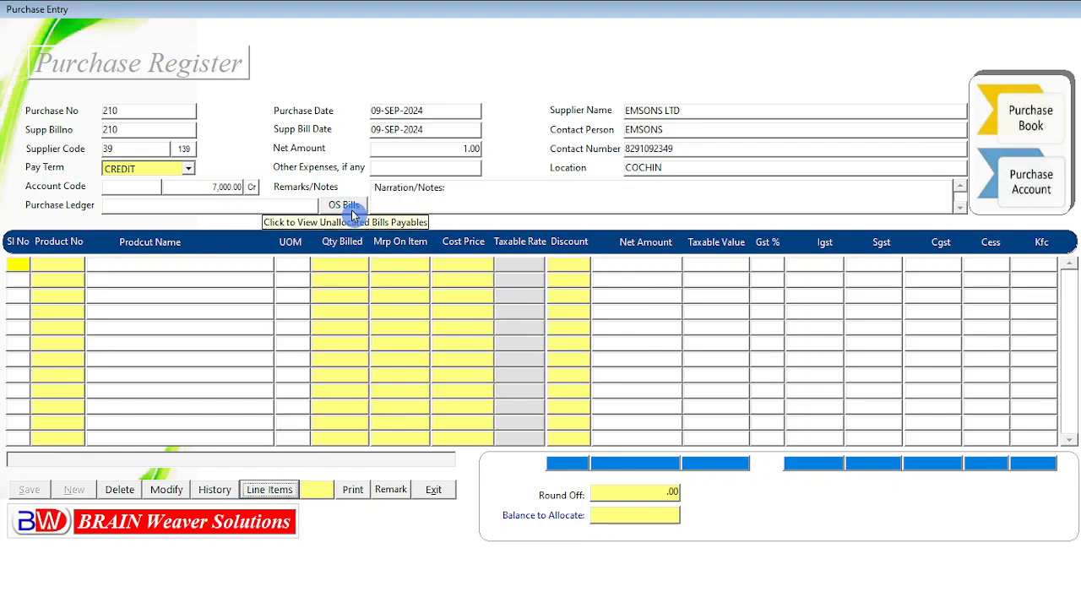
- Open the list of outstanding bills payable to EMSONS LTD and examine each bill's net amount and balance
left_click(353, 215)
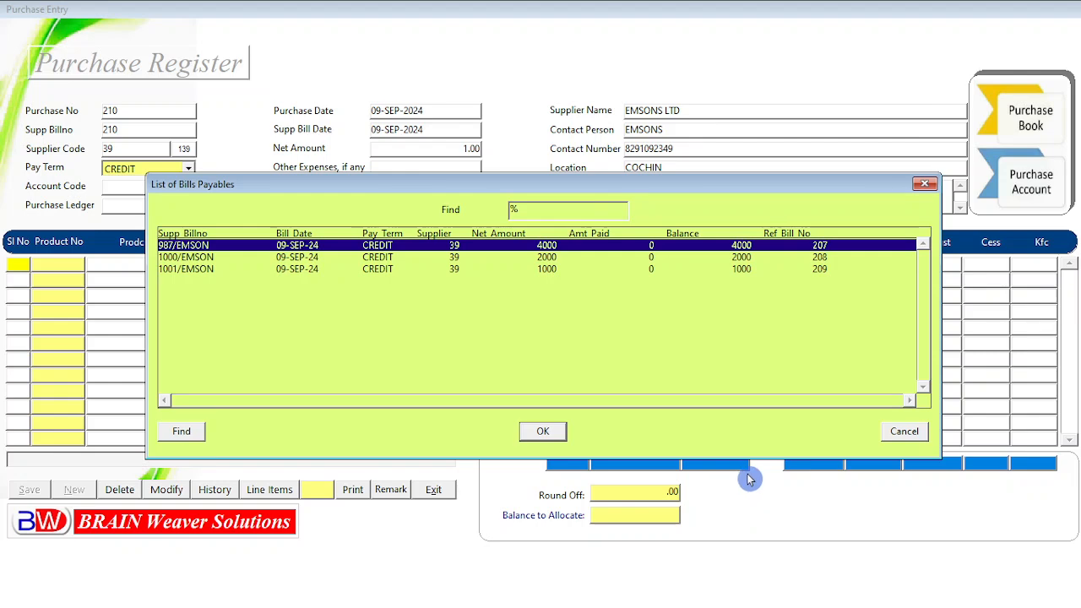
left_click(289, 269)
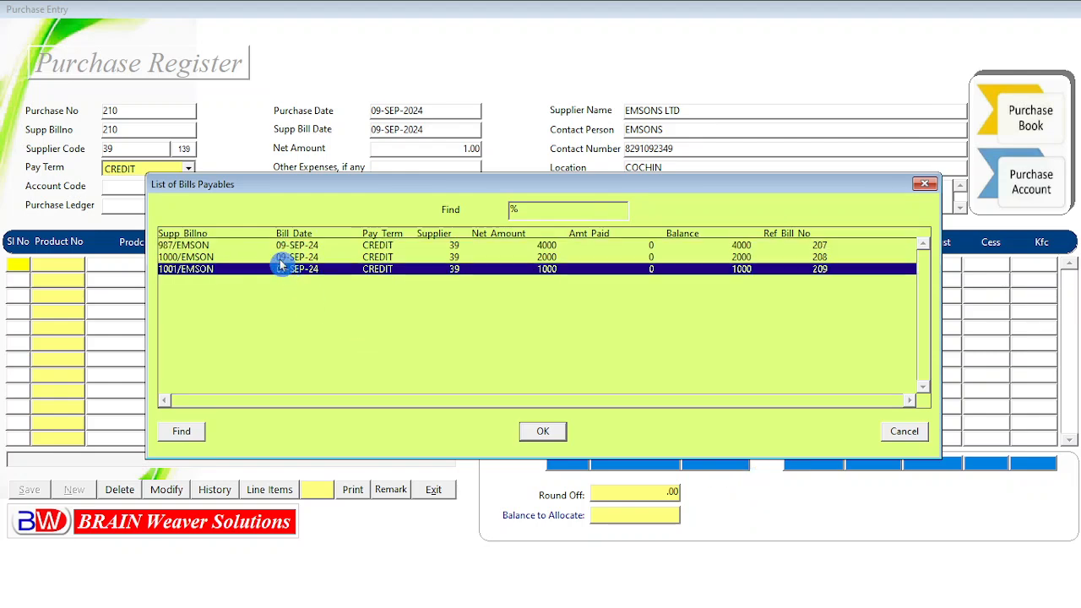
left_click(281, 258)
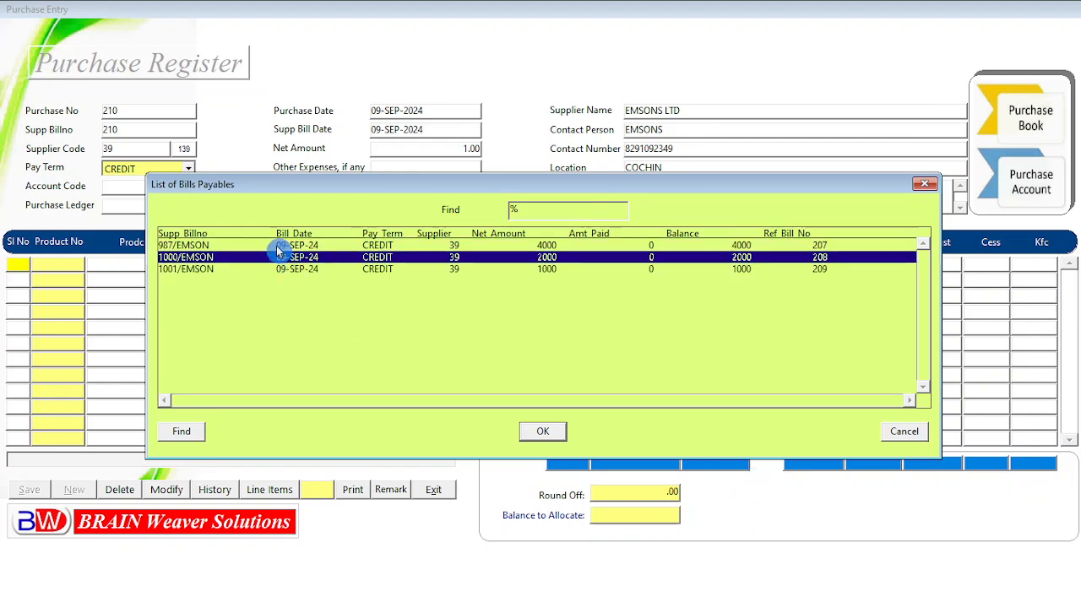
left_click(278, 246)
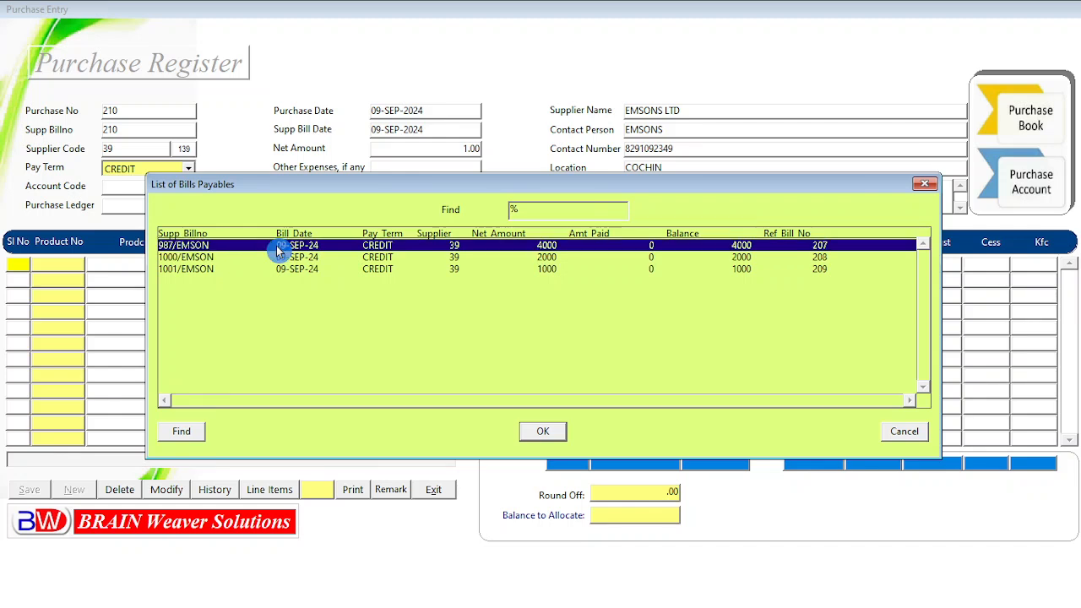
left_click(288, 258)
left_click(298, 268)
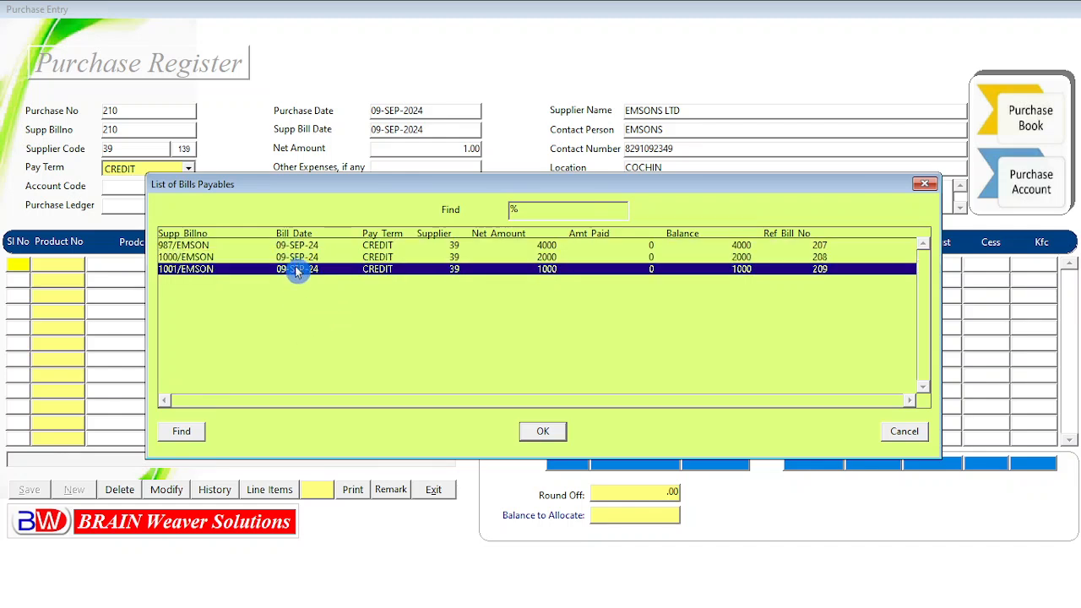
left_click(296, 257)
key("Up")
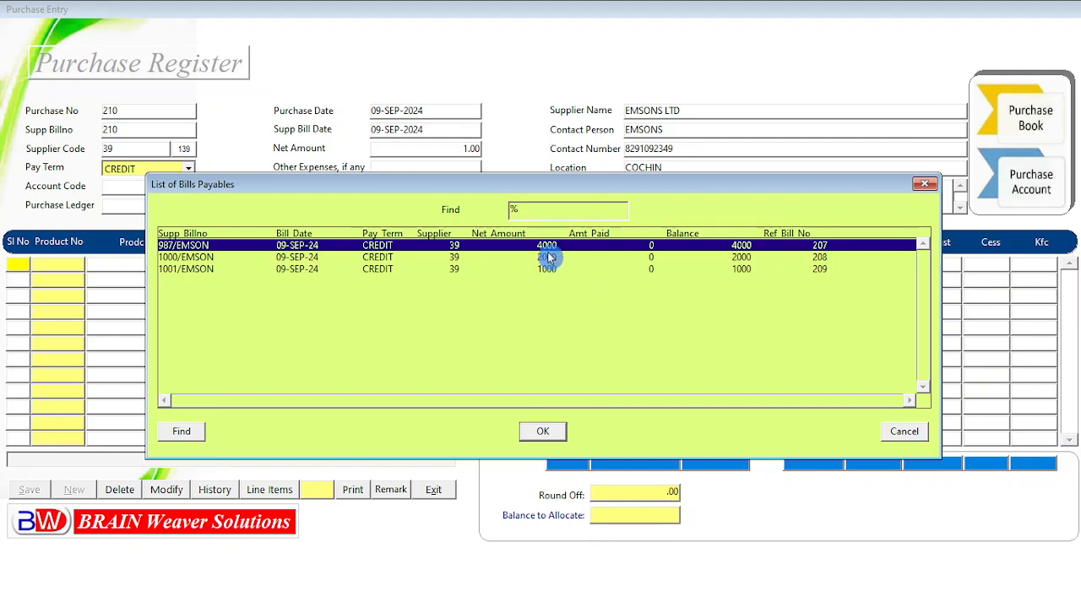
left_click(211, 259)
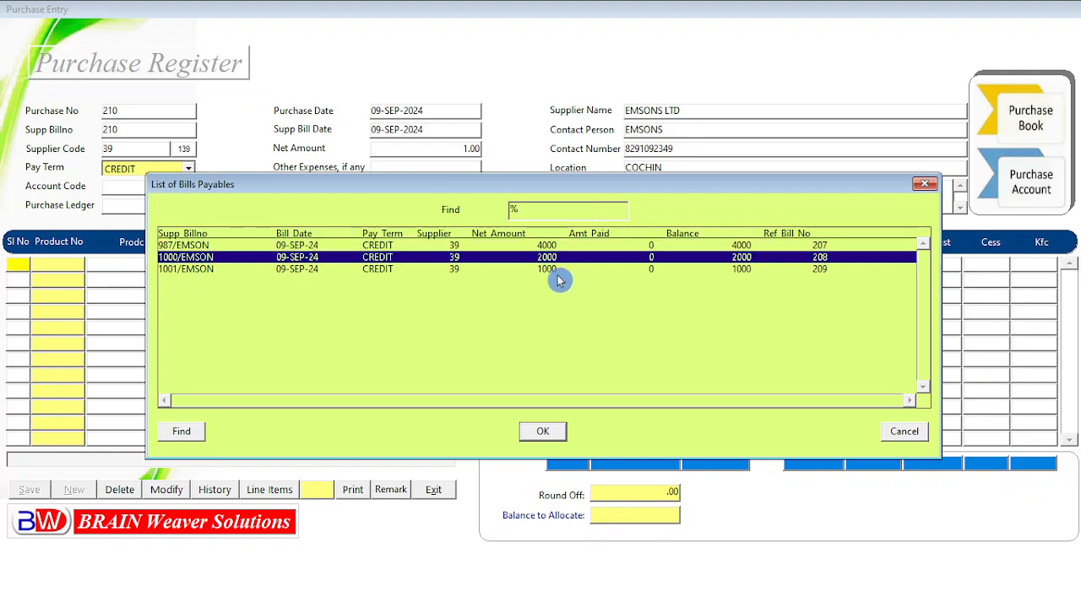
left_click(209, 270)
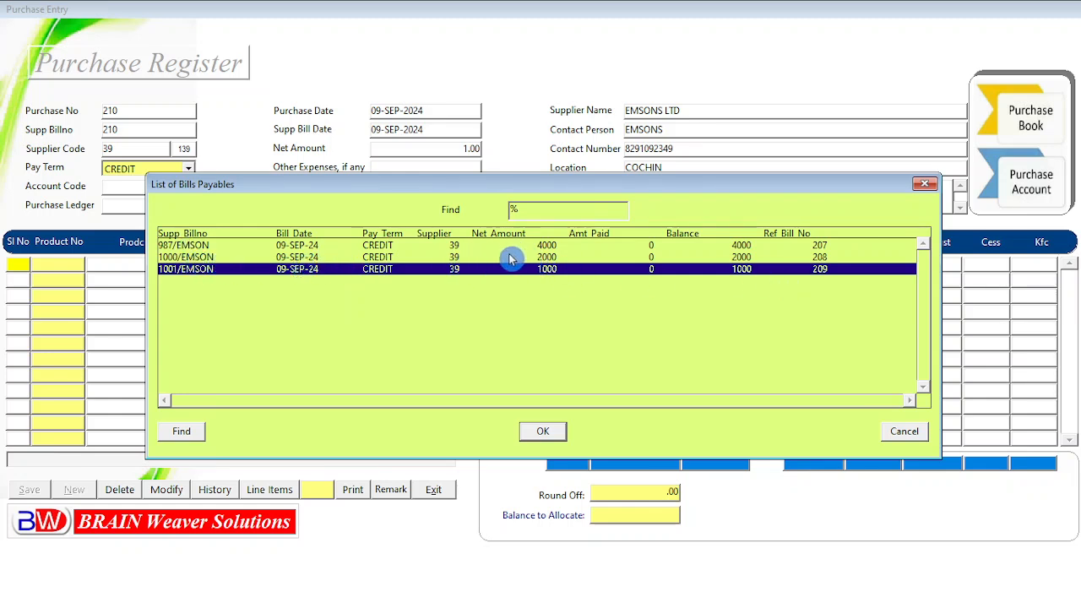
- Compare the amount paid and remaining balance of each outstanding EMSONS LTD bill, and close the payables list
left_click(619, 247)
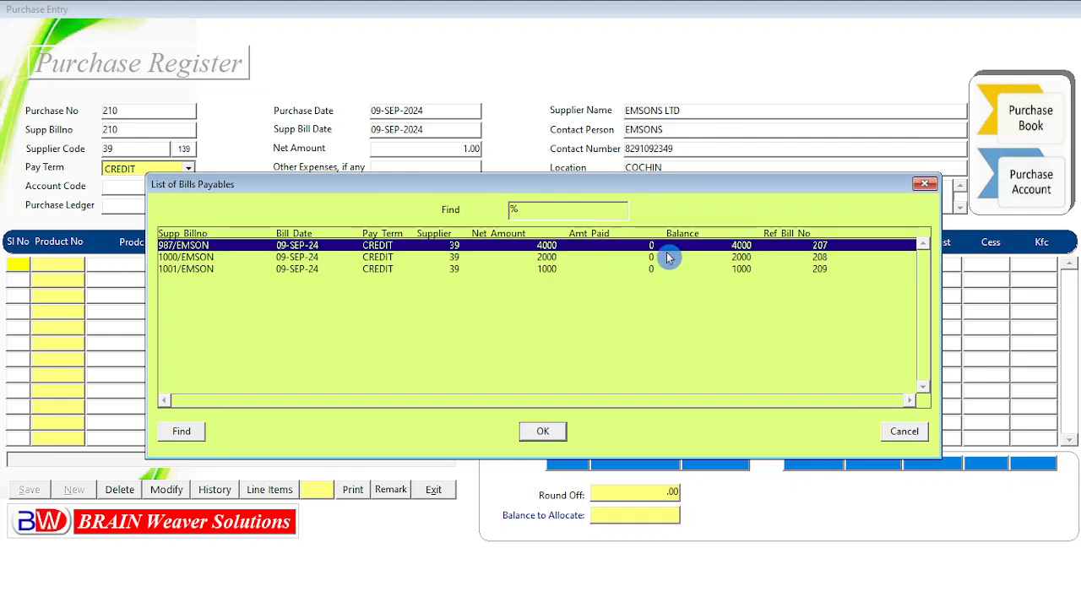
left_click(740, 257)
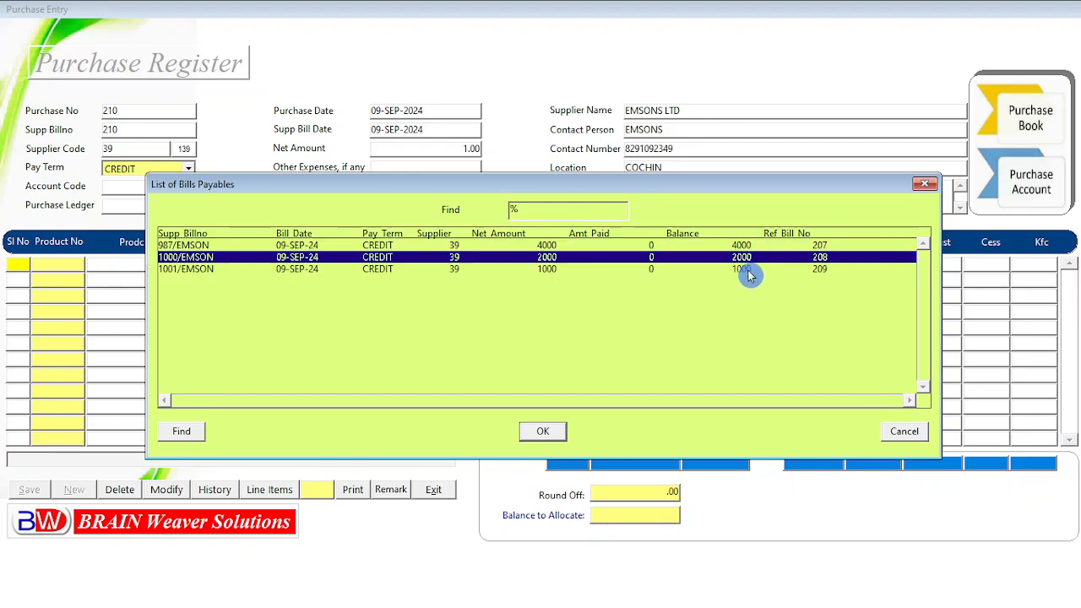
left_click(748, 270)
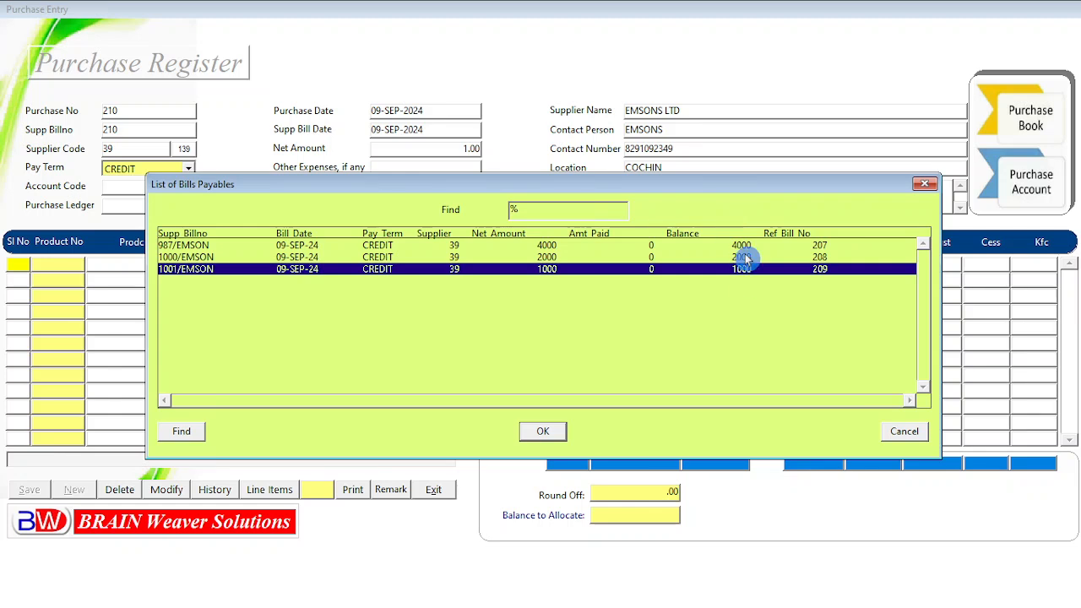
left_click(618, 249)
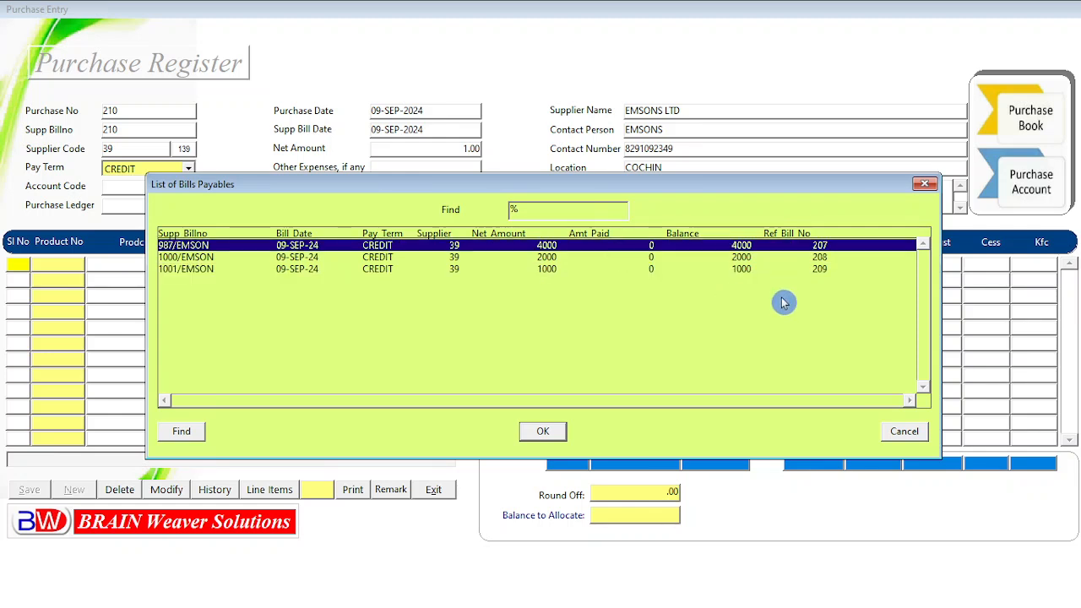
left_click(744, 259)
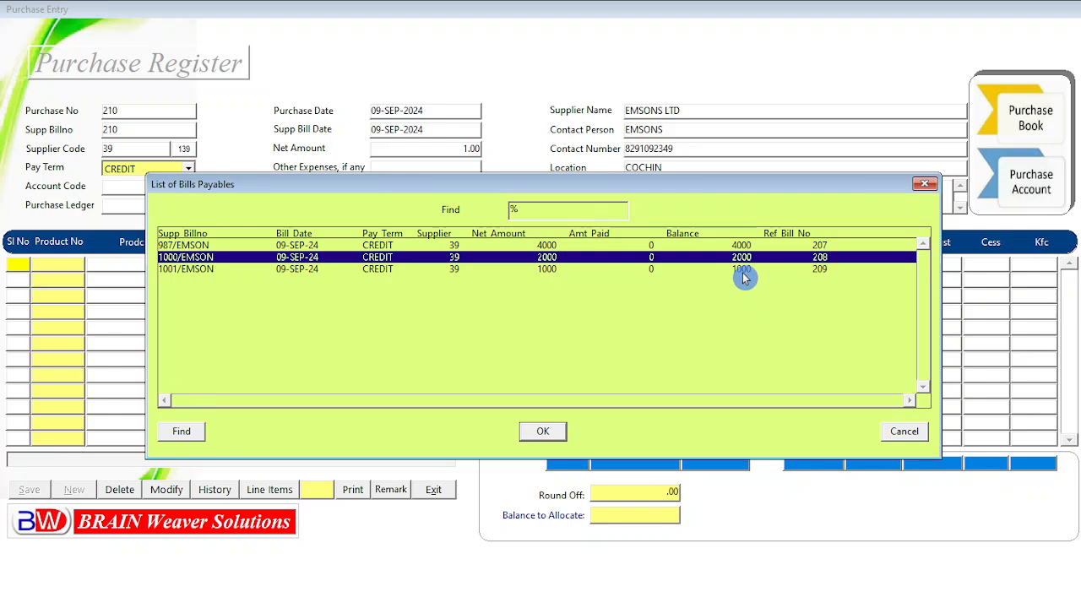
left_click(740, 270)
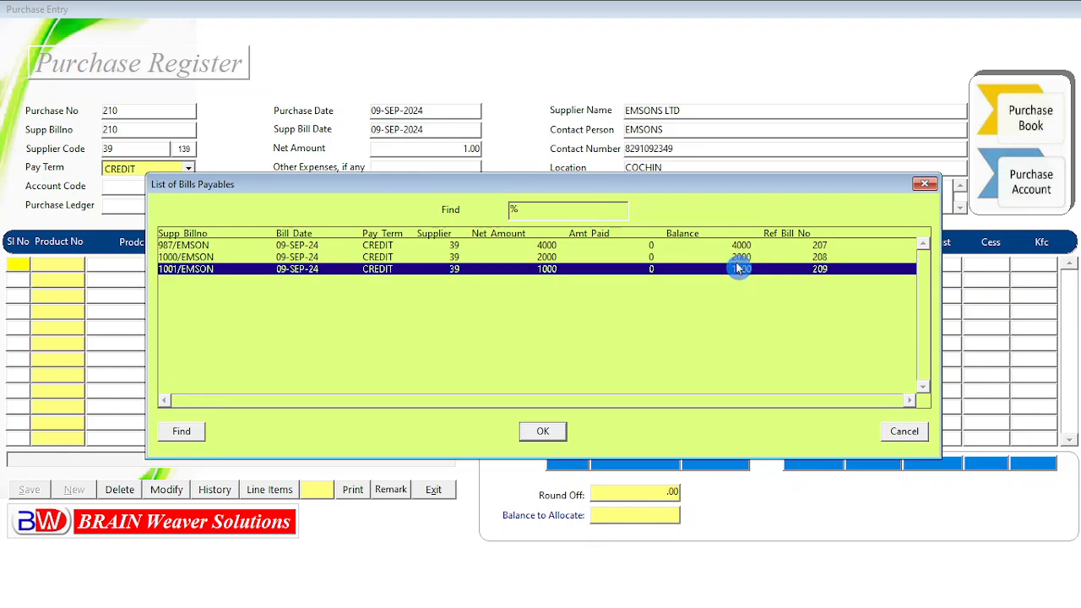
left_click(737, 250)
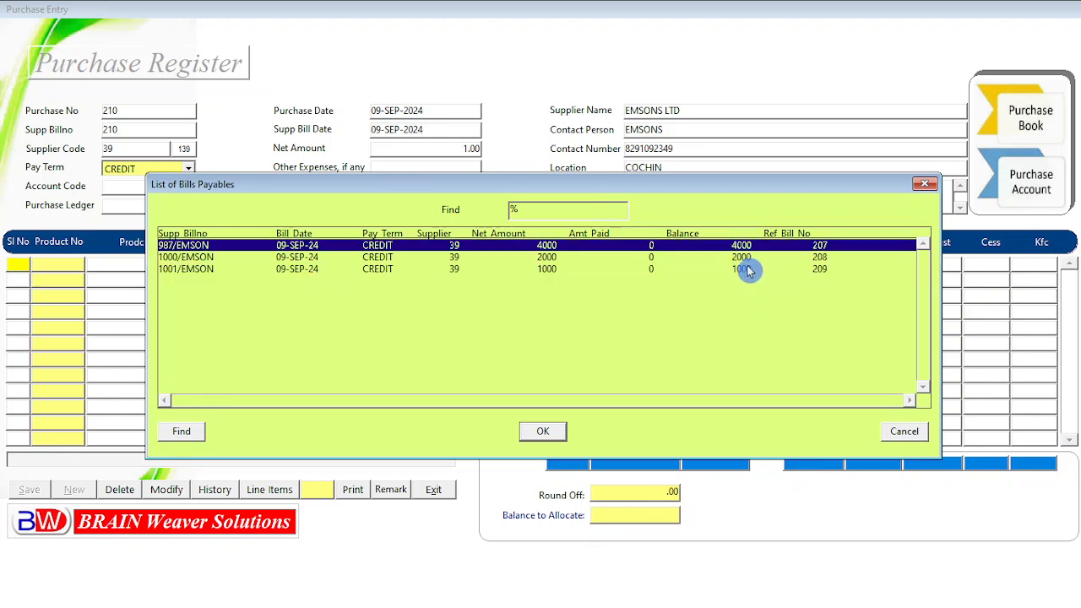
left_click(747, 259)
left_click(748, 270)
left_click(550, 434)
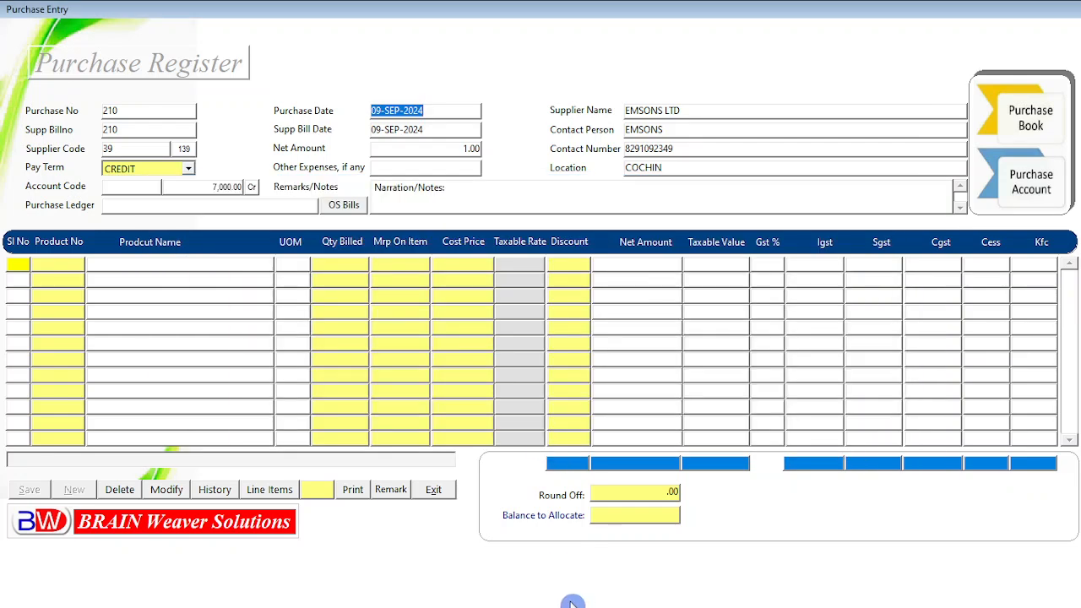
- Open the purchase bills history and look through the bills of the different suppliers
left_click(215, 492)
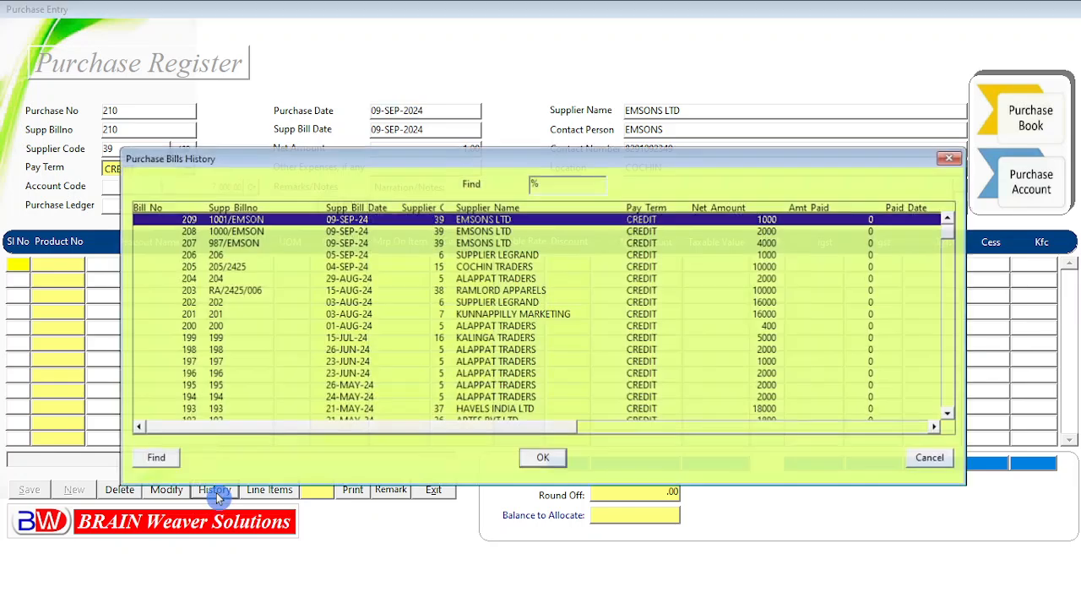
mouse_move(949, 240)
left_mouse_down()
mouse_move(949, 409)
mouse_move(957, 239)
left_mouse_up()
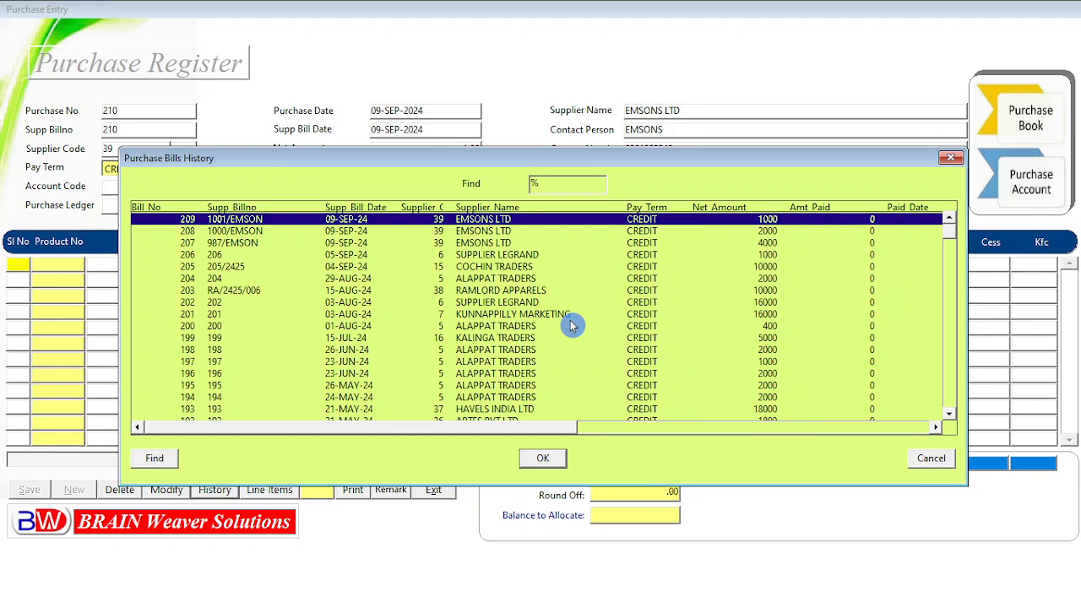
left_click(506, 304)
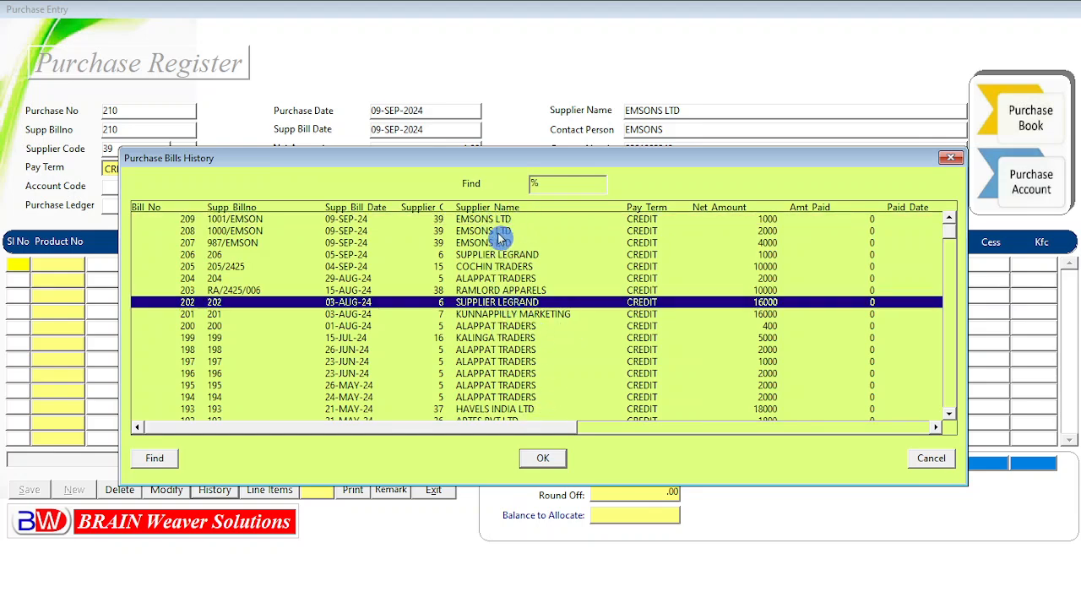
left_click(495, 255)
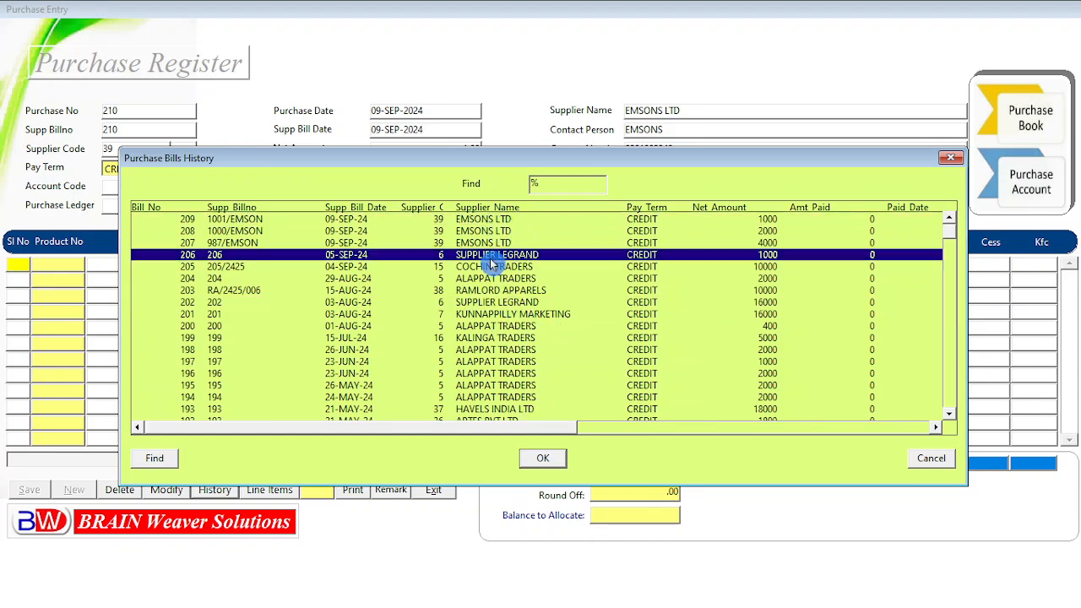
left_click(491, 268)
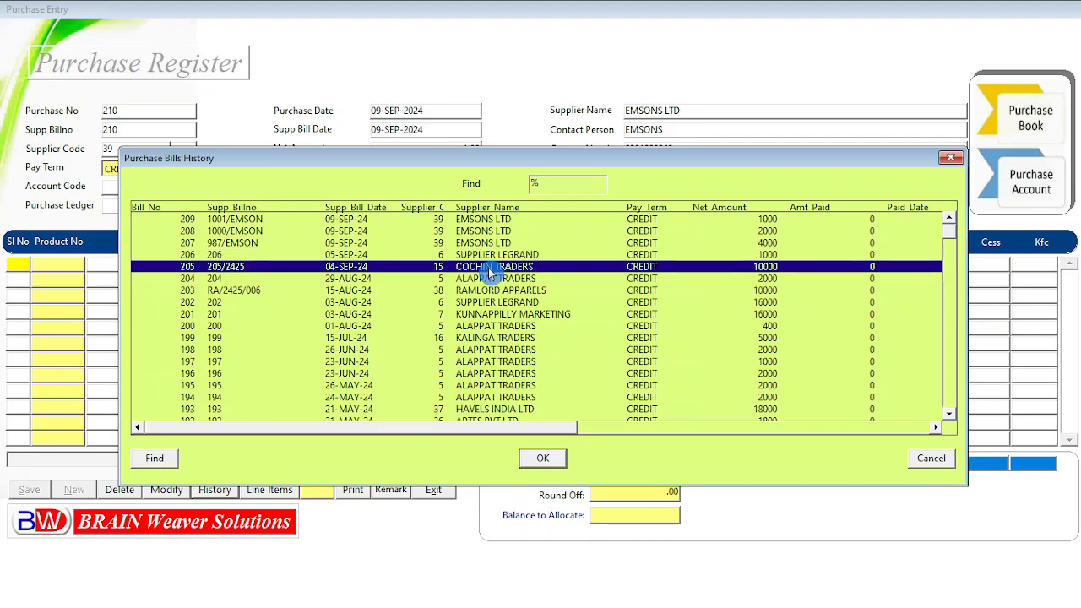
left_click(506, 314)
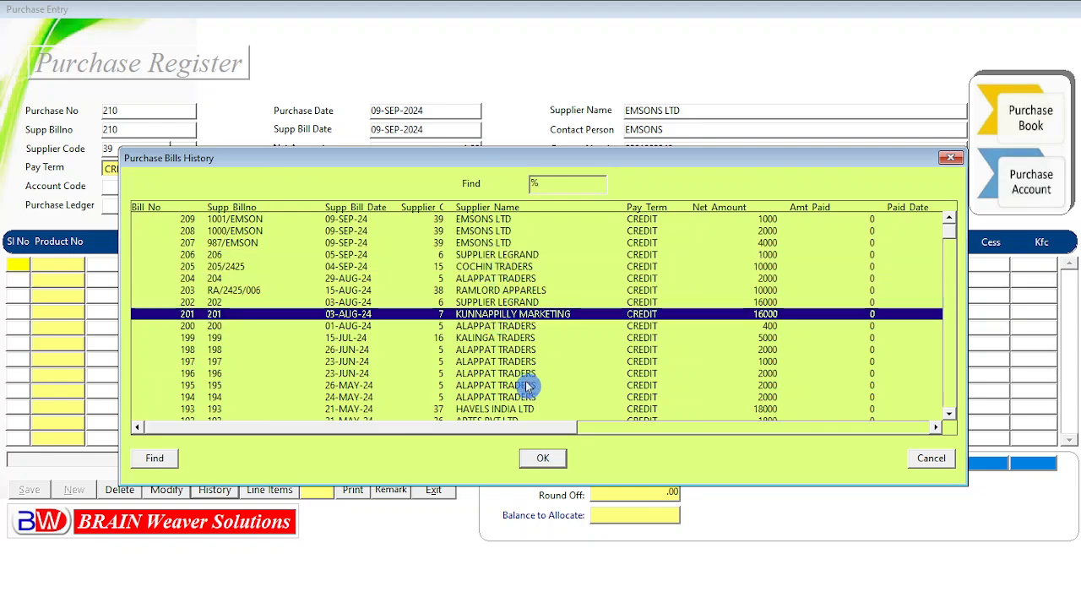
left_click(500, 375)
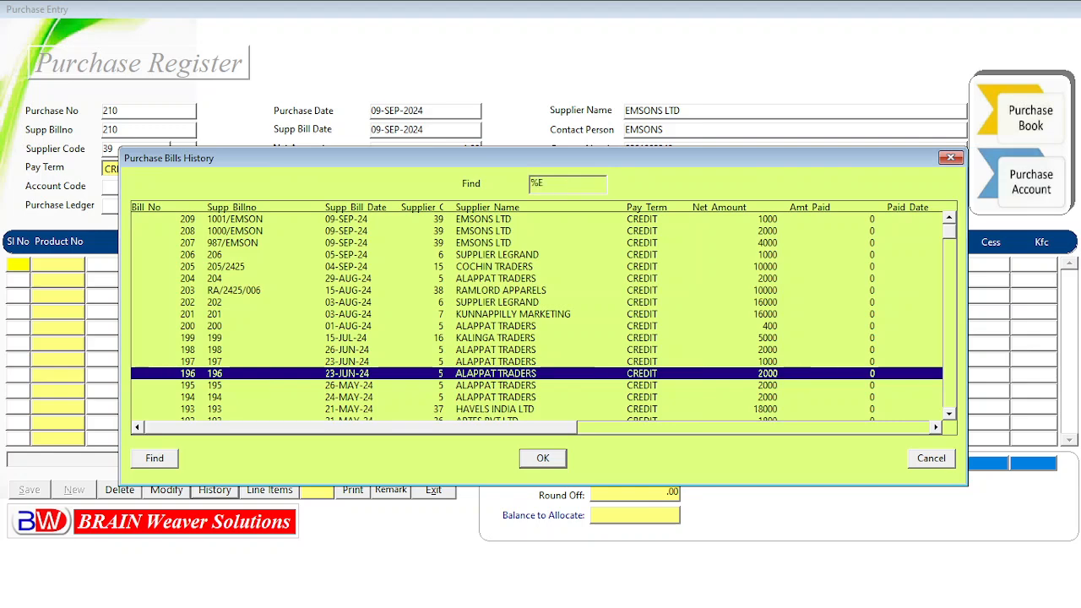
- Search the purchase bills history for EMSON, review the matching bills, and leave the purchase register
type("MSON")
key("Return")
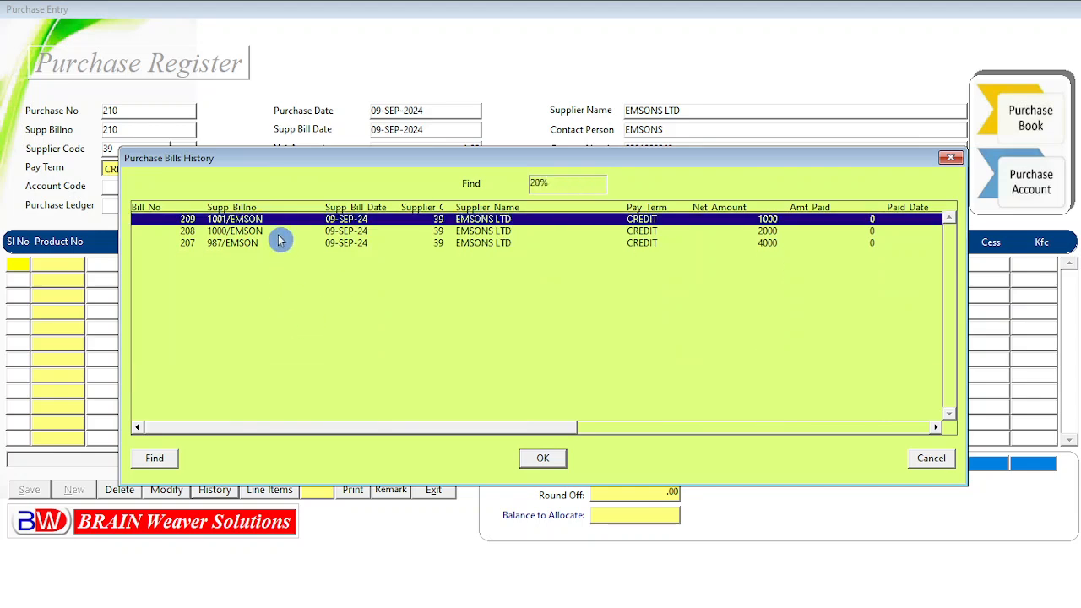
left_click(357, 245)
left_click(365, 230)
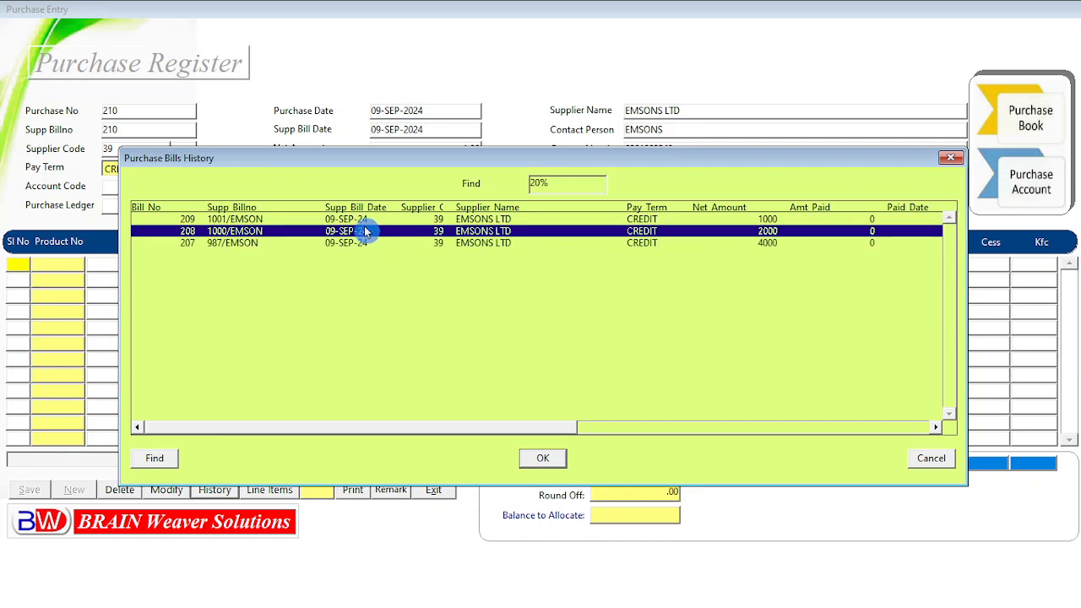
left_click(363, 220)
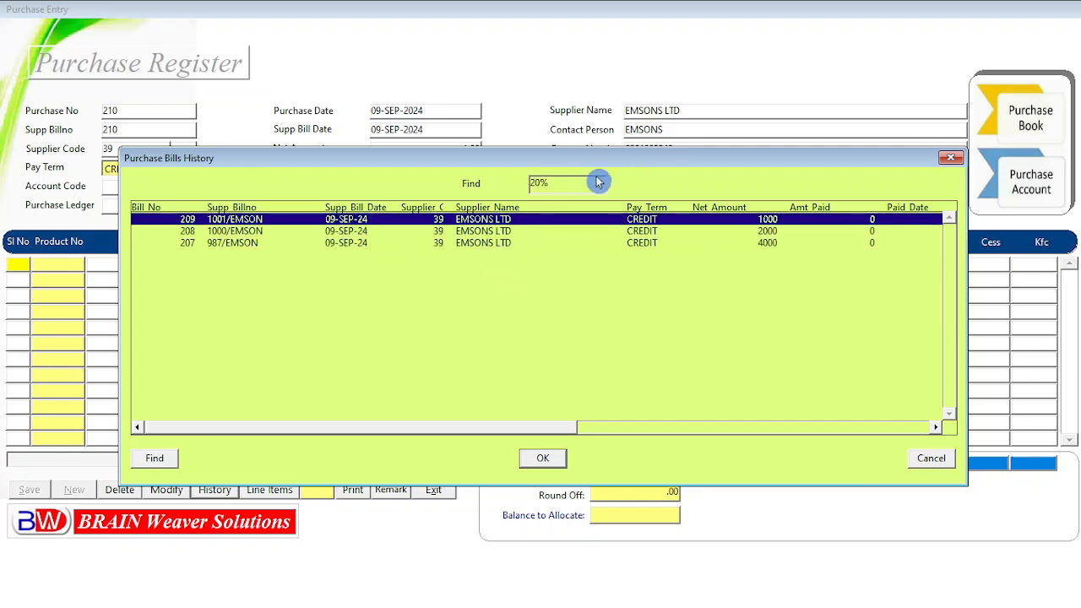
left_click(465, 232)
left_click(471, 243)
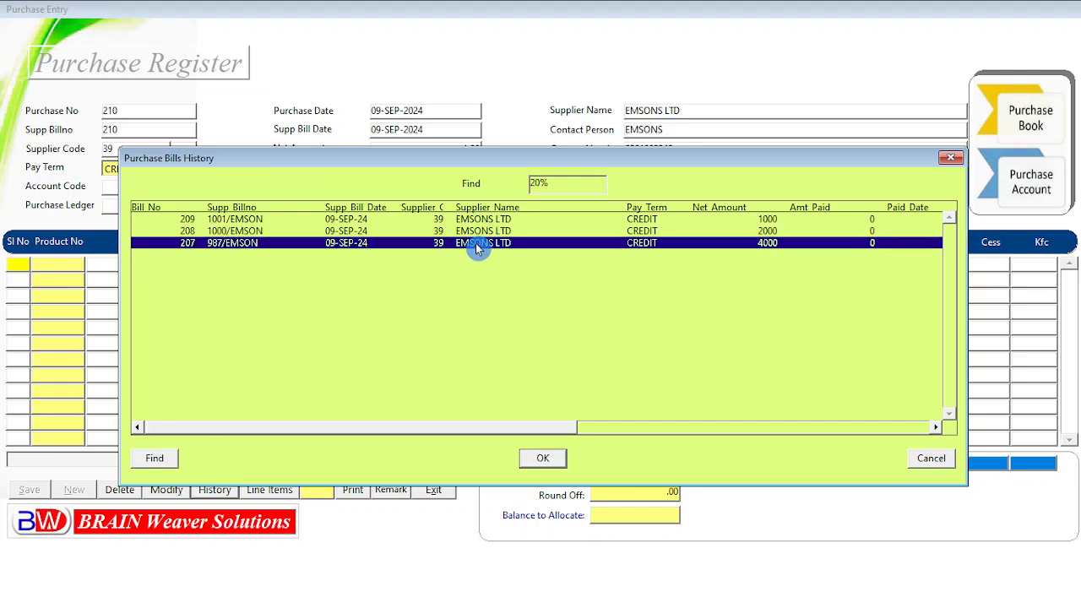
left_click(913, 463)
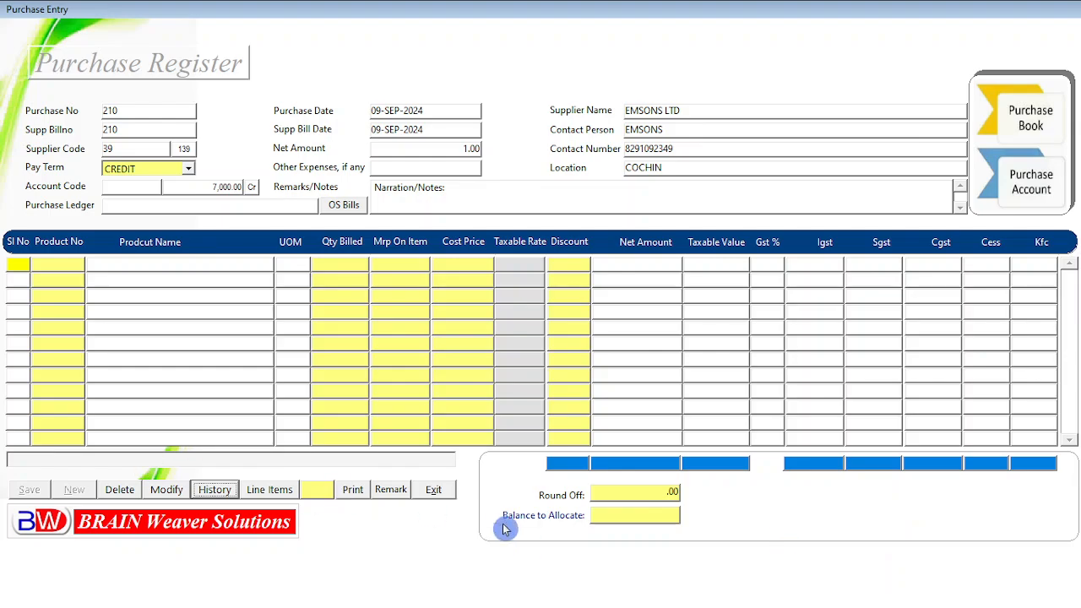
left_click(431, 491)
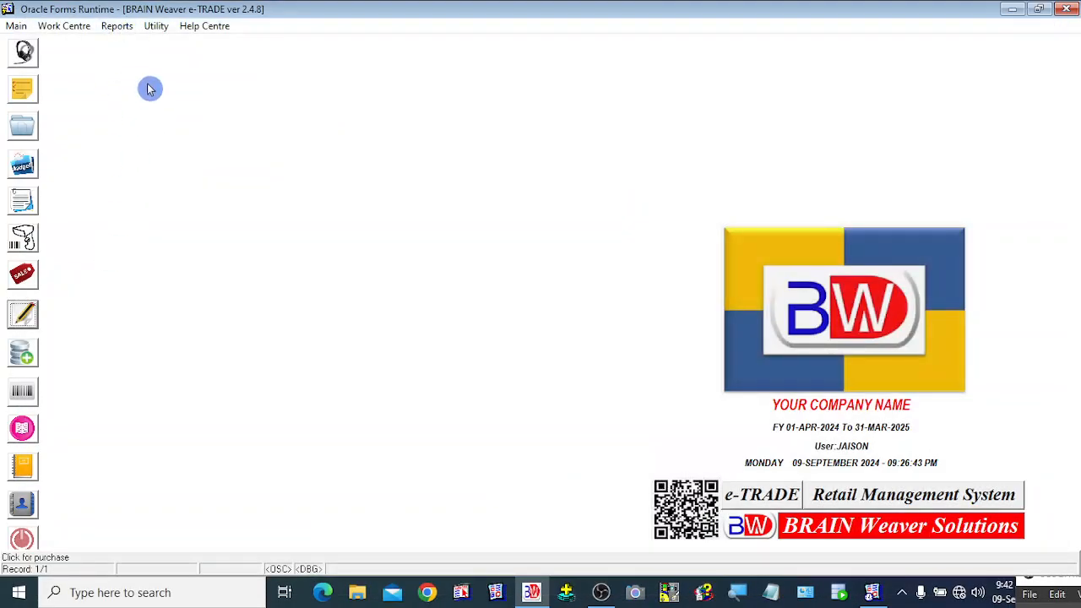
- Open the ledger accounts report and display the ledger of EMSONS LTD
left_click(116, 26)
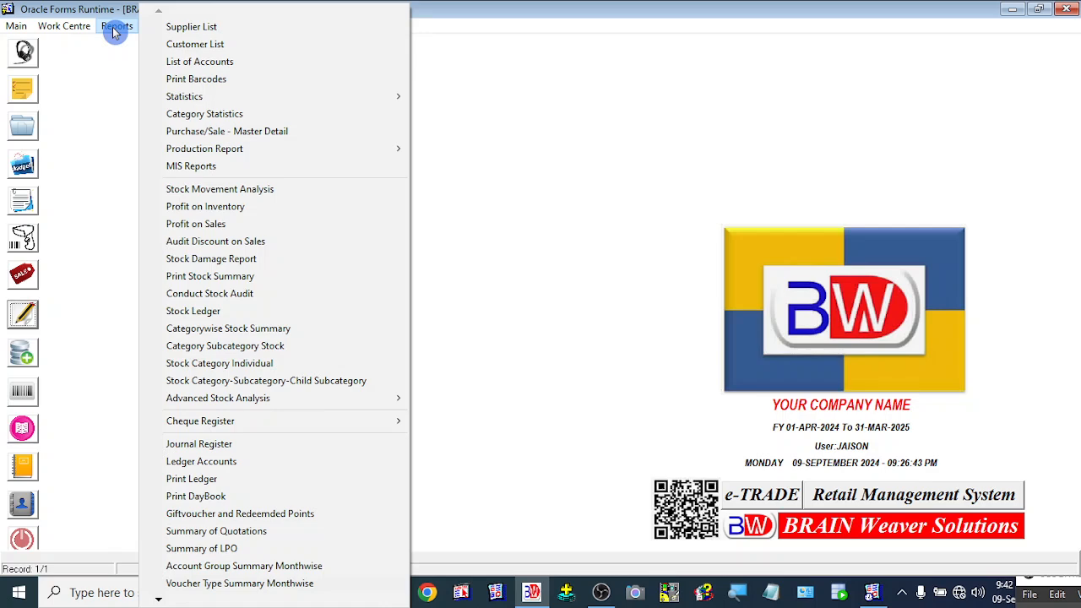
left_click(238, 464)
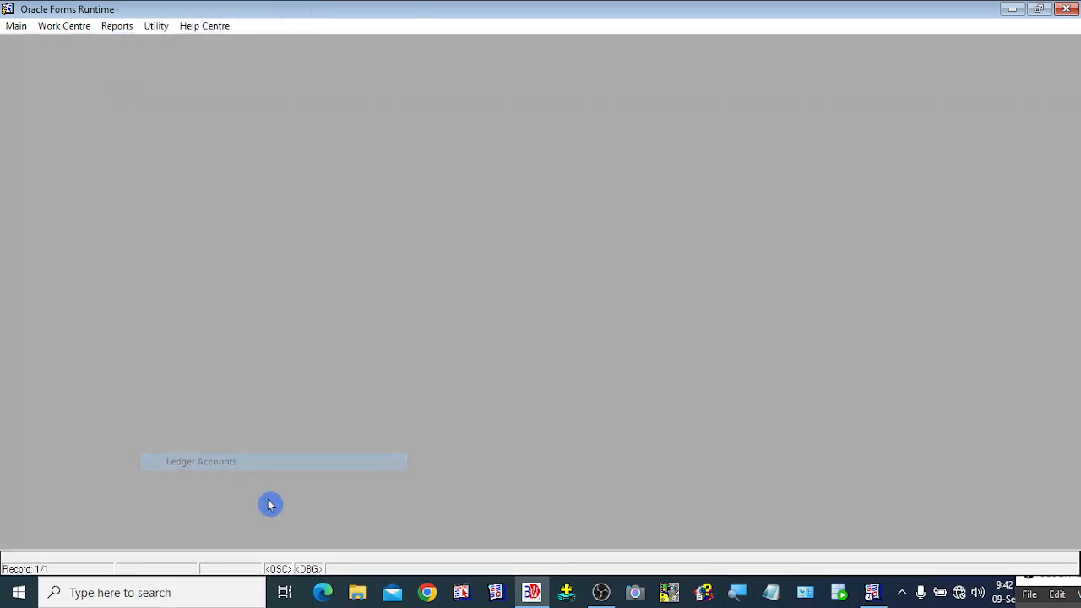
left_click(47, 120)
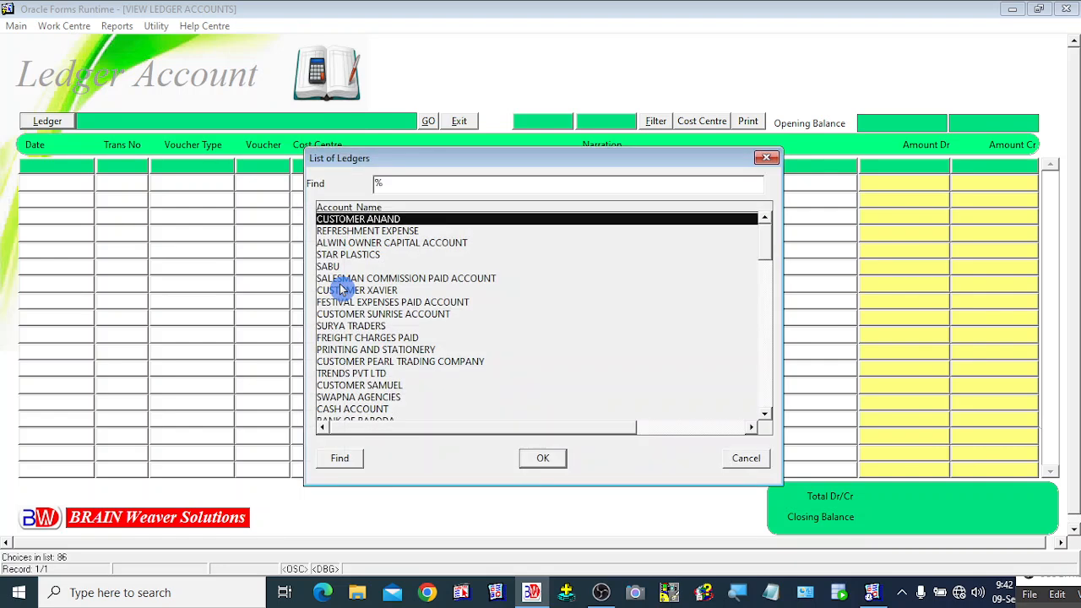
type("e")
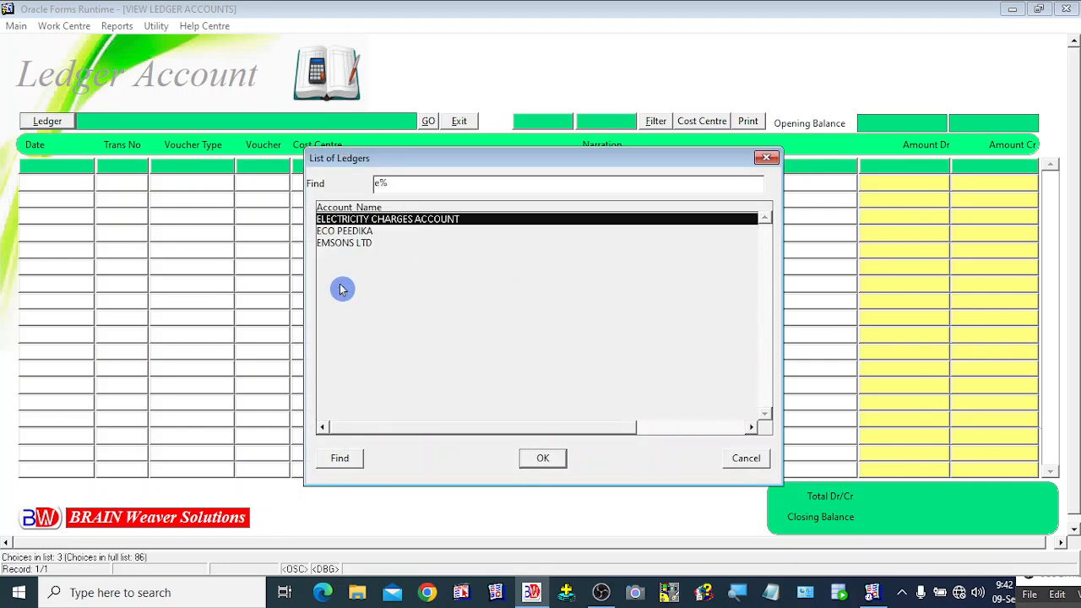
key("Down")
key("Down")
key("Return")
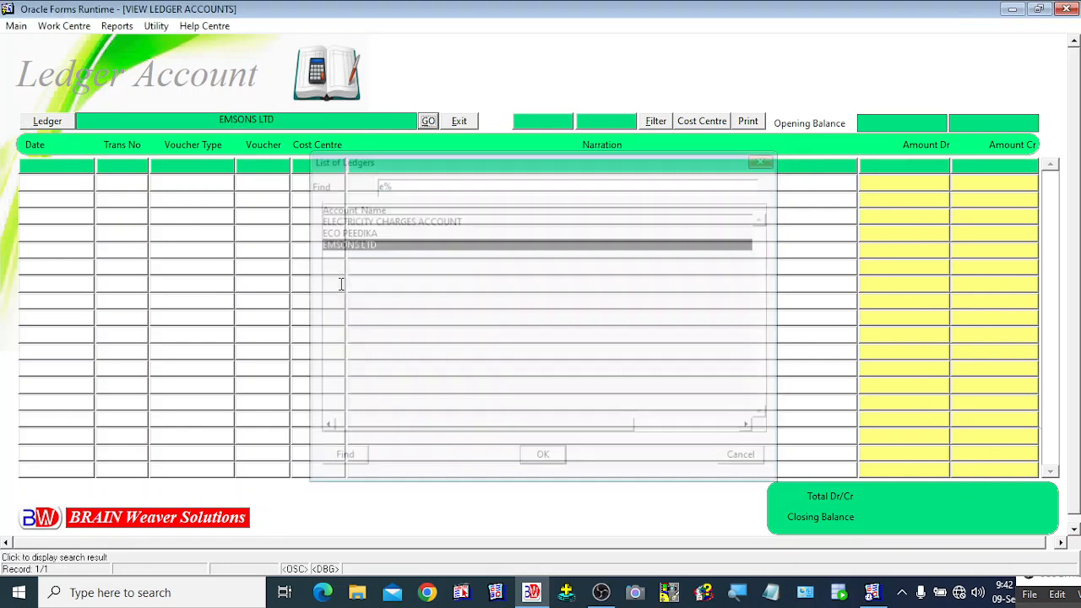
left_click(428, 124)
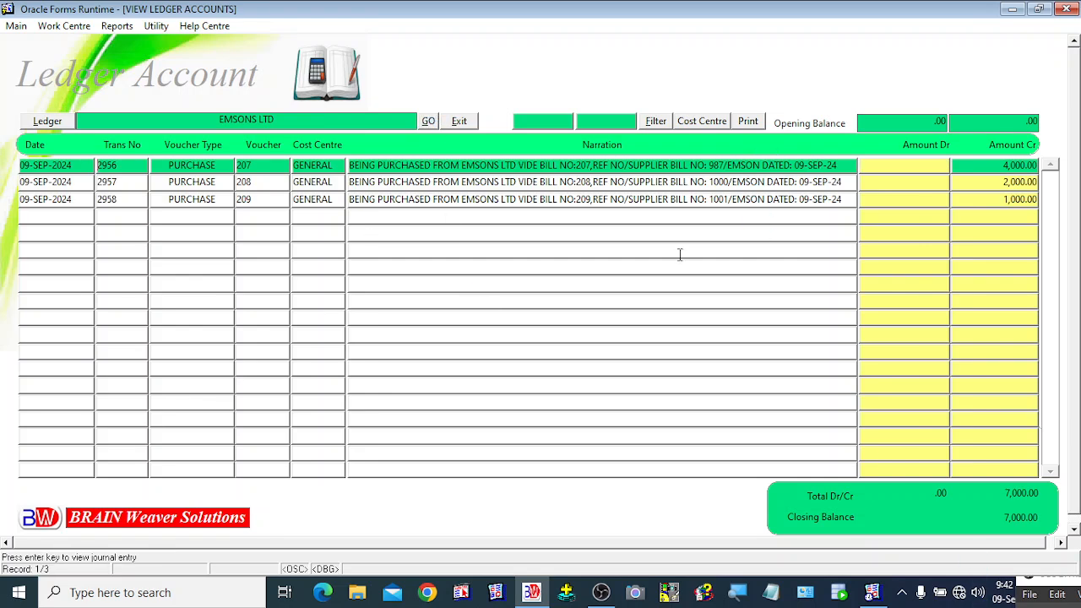
- Examine the voucher types, credit amounts and closing balance in the EMSONS LTD ledger, and close the report
left_click(180, 186)
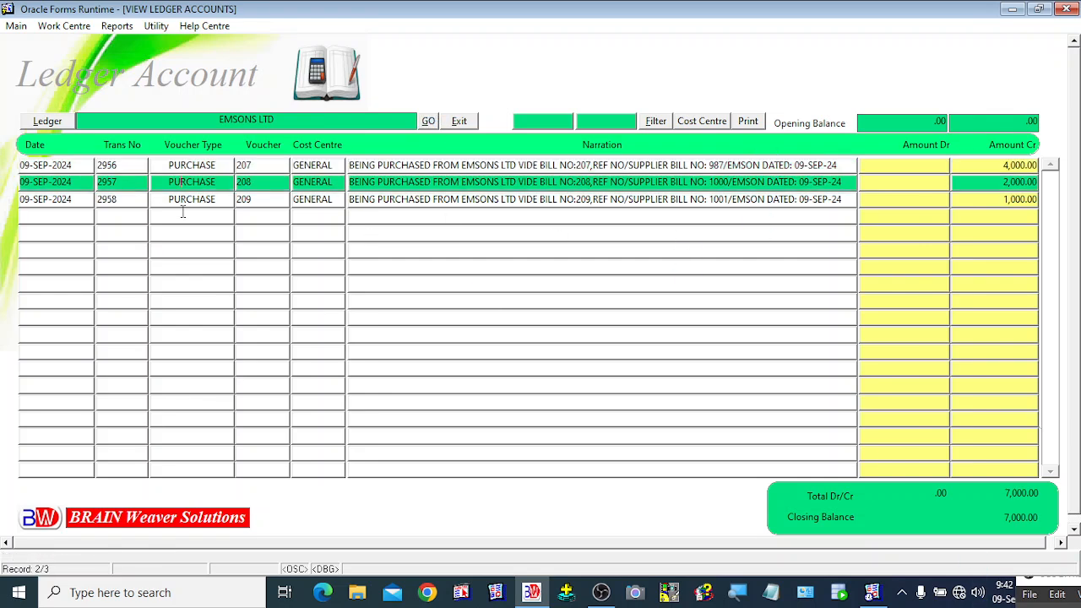
left_click(181, 201)
left_click(191, 180)
left_click(1005, 165)
left_click(1004, 181)
left_click(1004, 201)
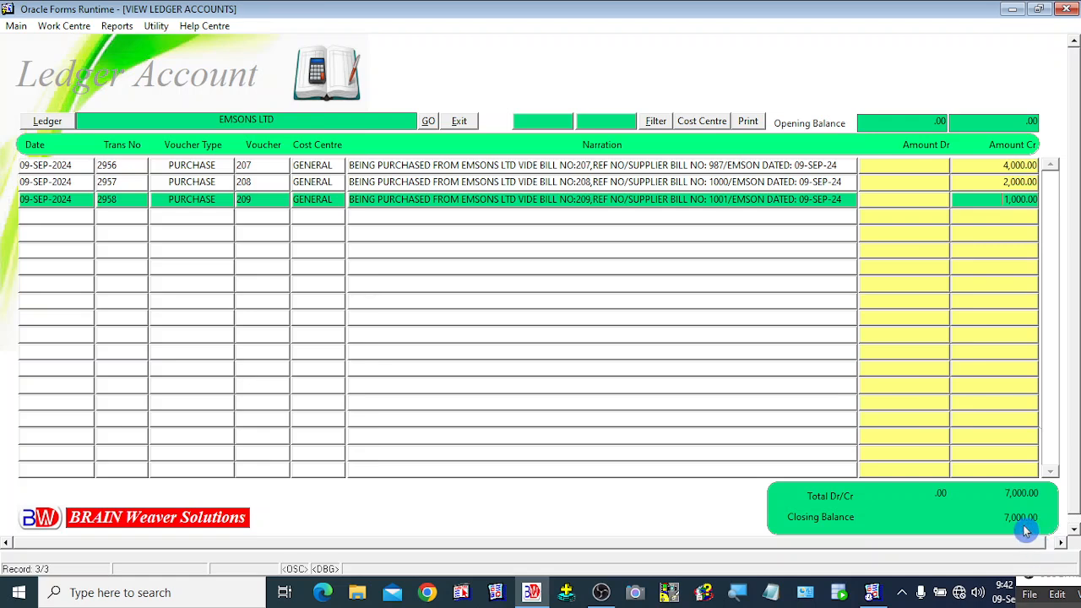
left_click(467, 123)
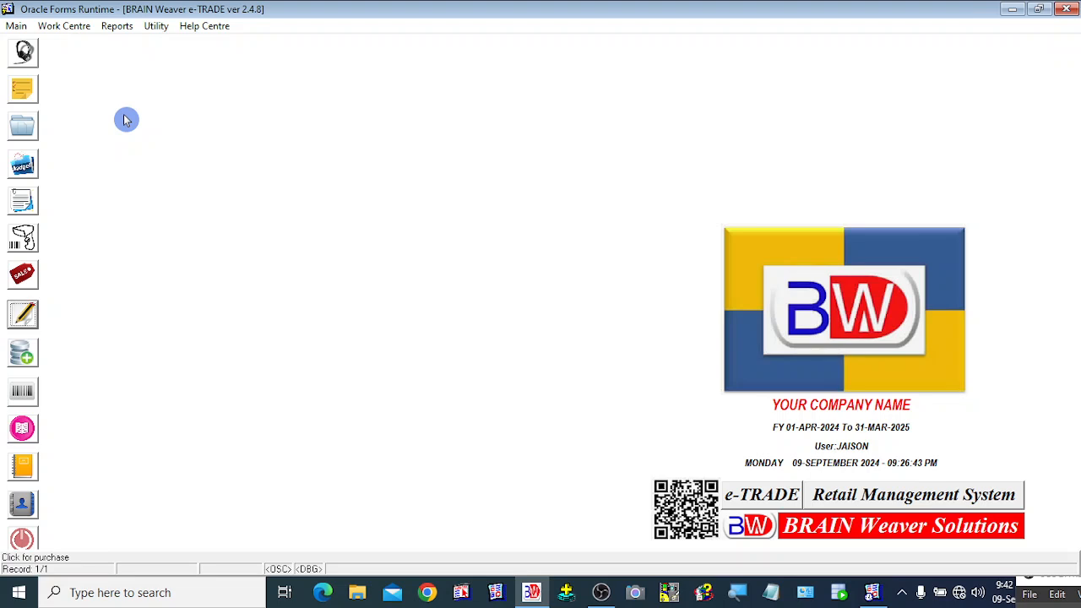
- Open the journal register and go to its last record to reach the latest purchase postings
left_click(75, 29)
left_click(337, 482)
left_click(22, 465)
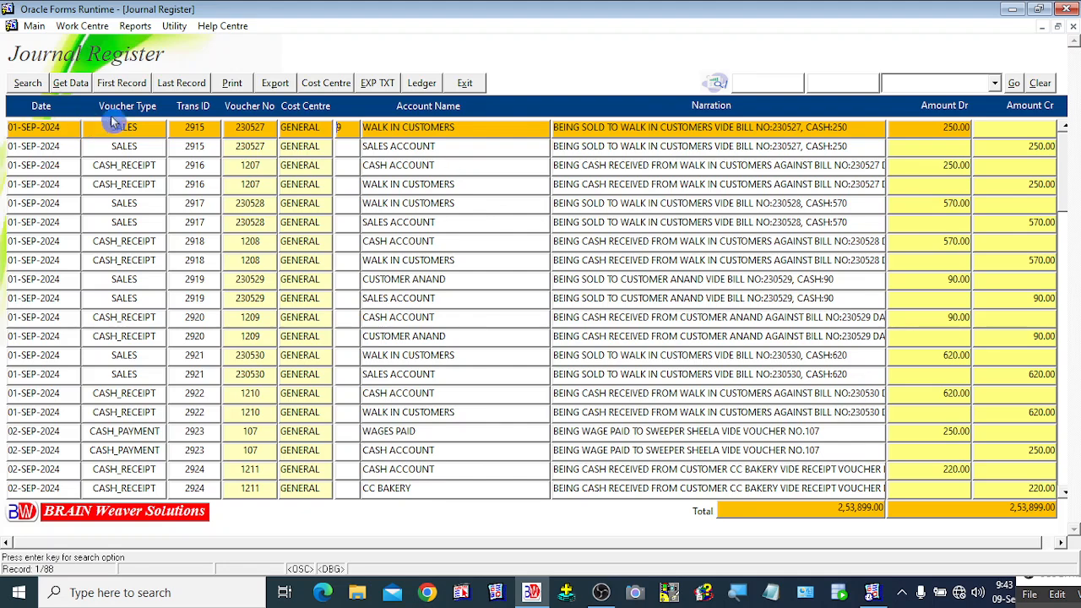
left_click(181, 83)
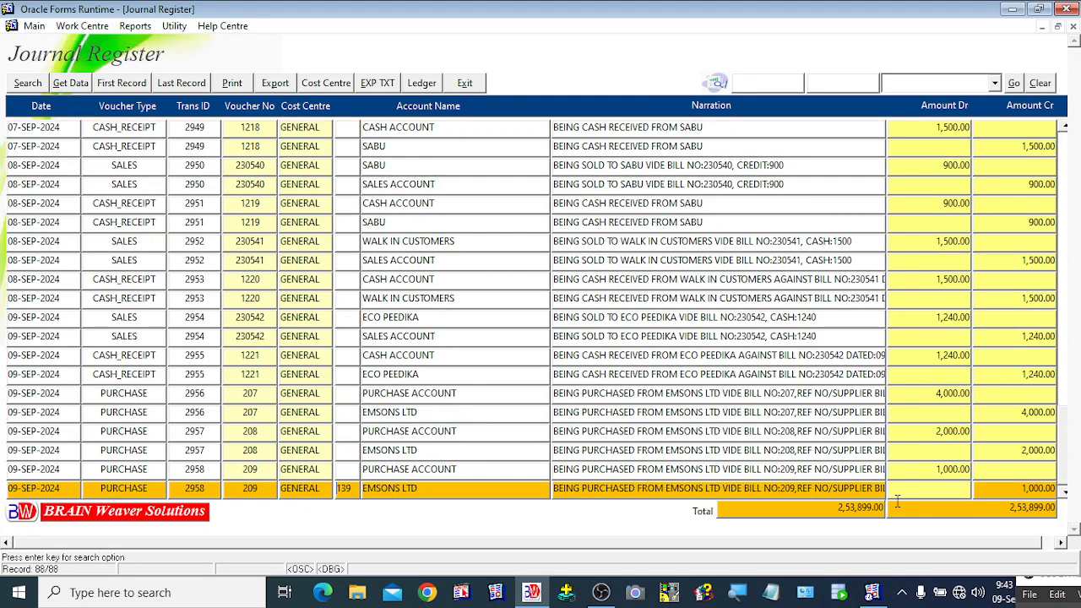
- Select and copy the text "VIDE BILL NO:207," in the narration of voucher 207's Purchase Account entry
left_click(779, 394)
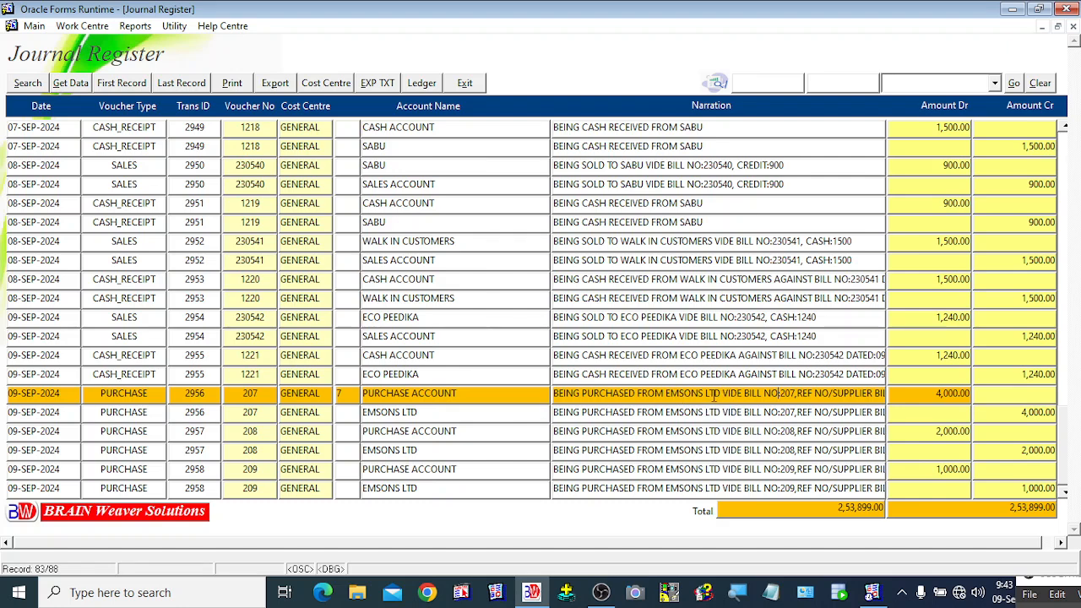
left_click_drag(724, 395, 797, 396)
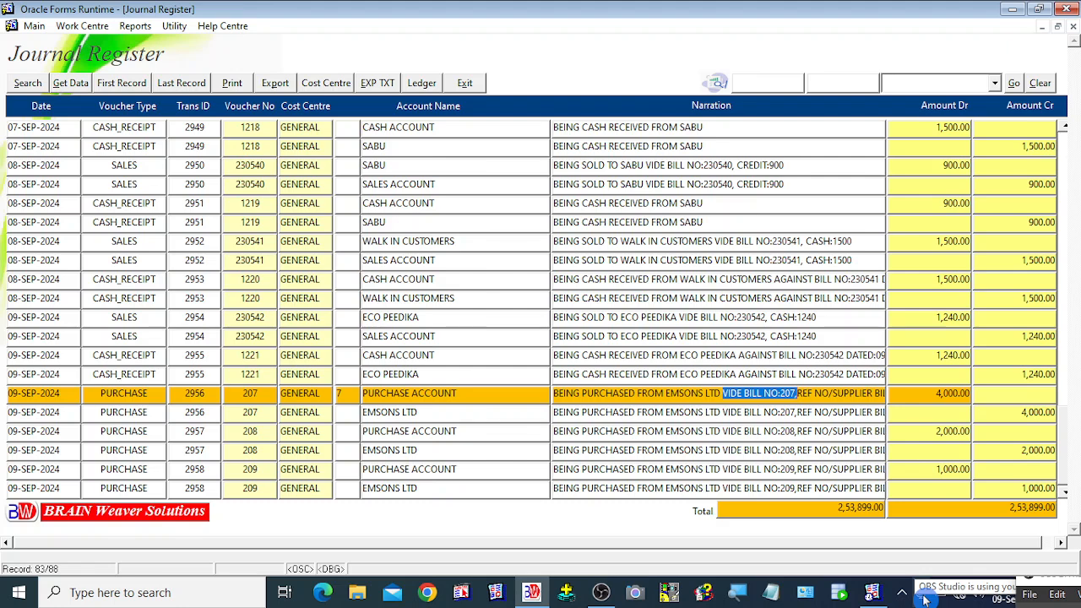
key("ctrl+c")
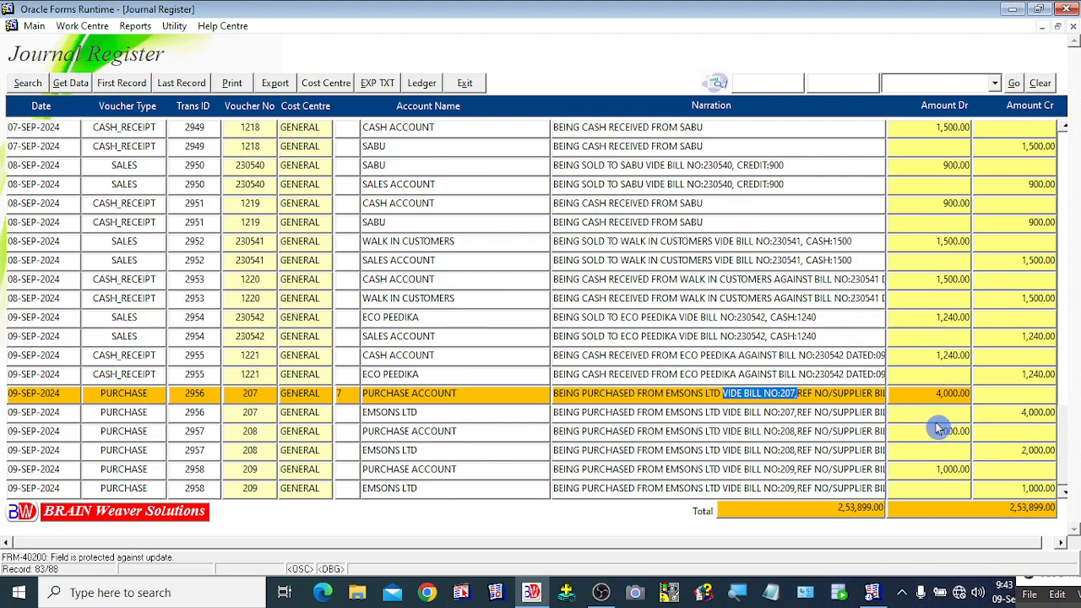
- Close the journal register and open the Journal Master for a new voucher
left_click(475, 87)
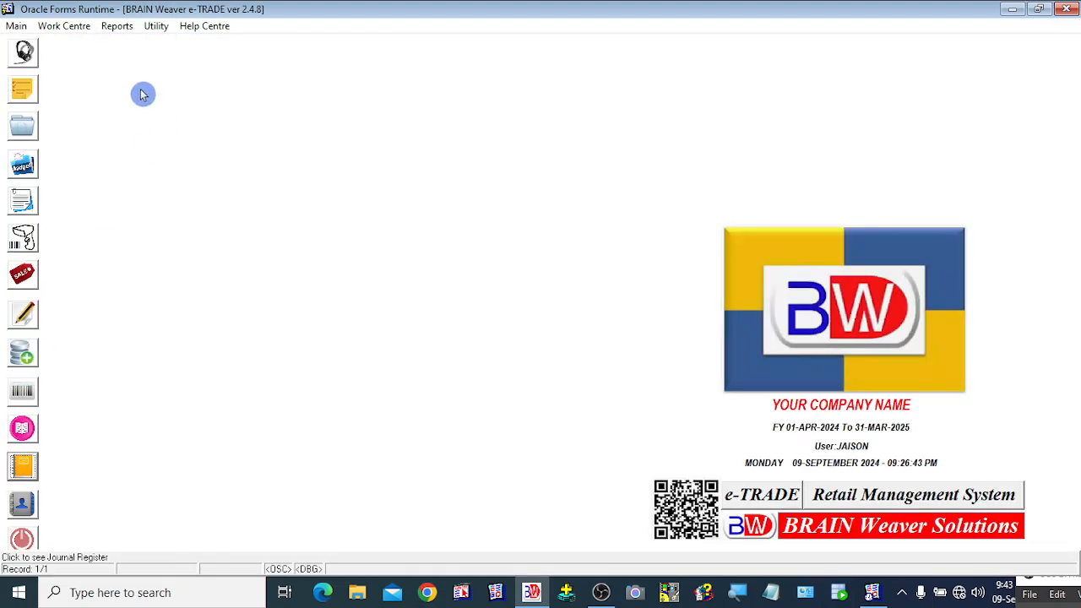
left_click(64, 26)
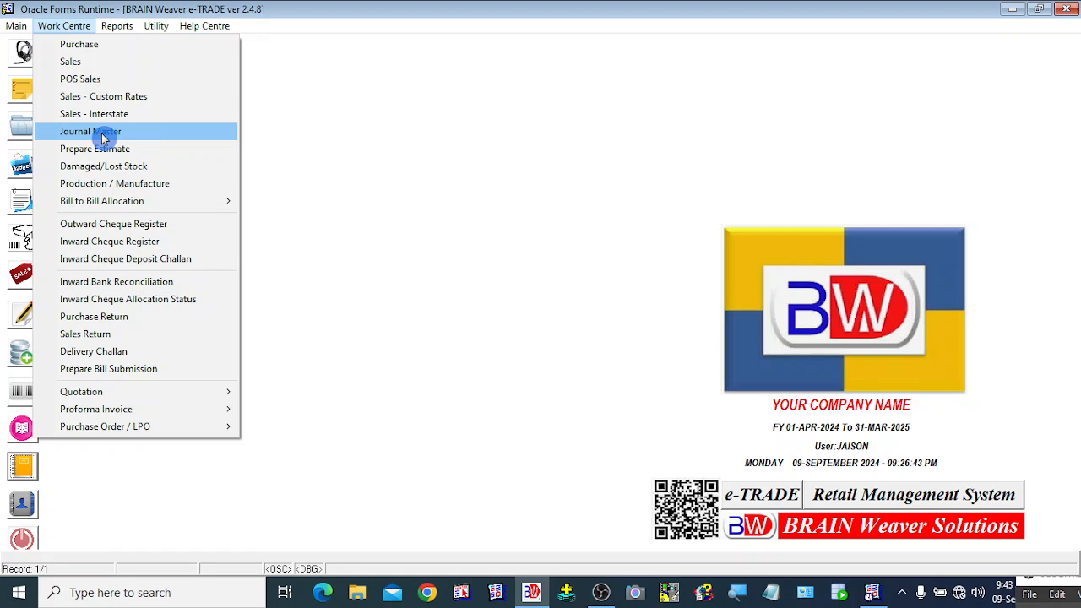
left_click(504, 322)
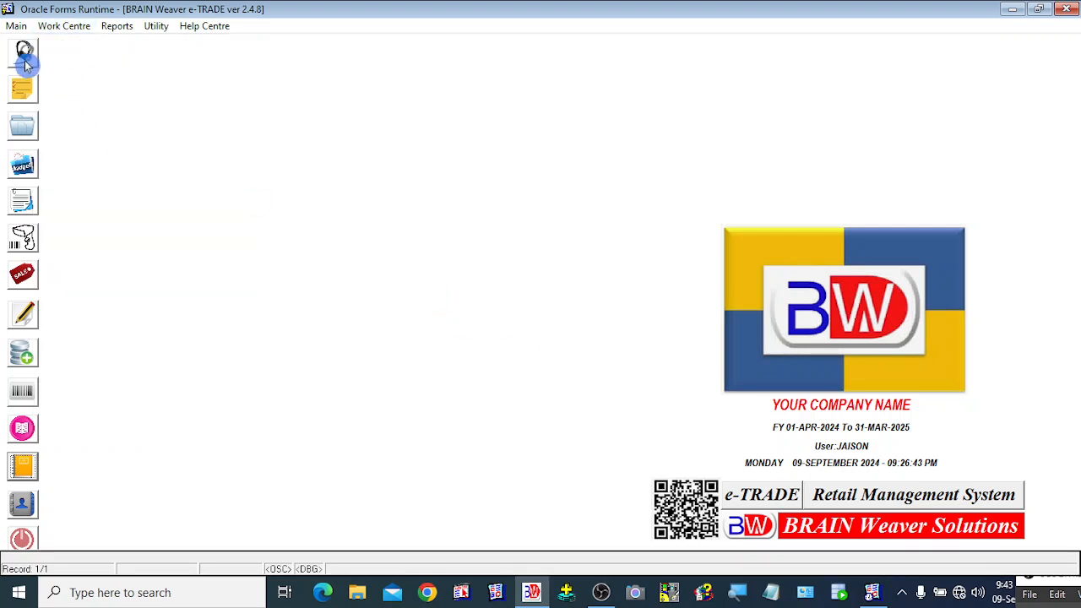
left_click(24, 356)
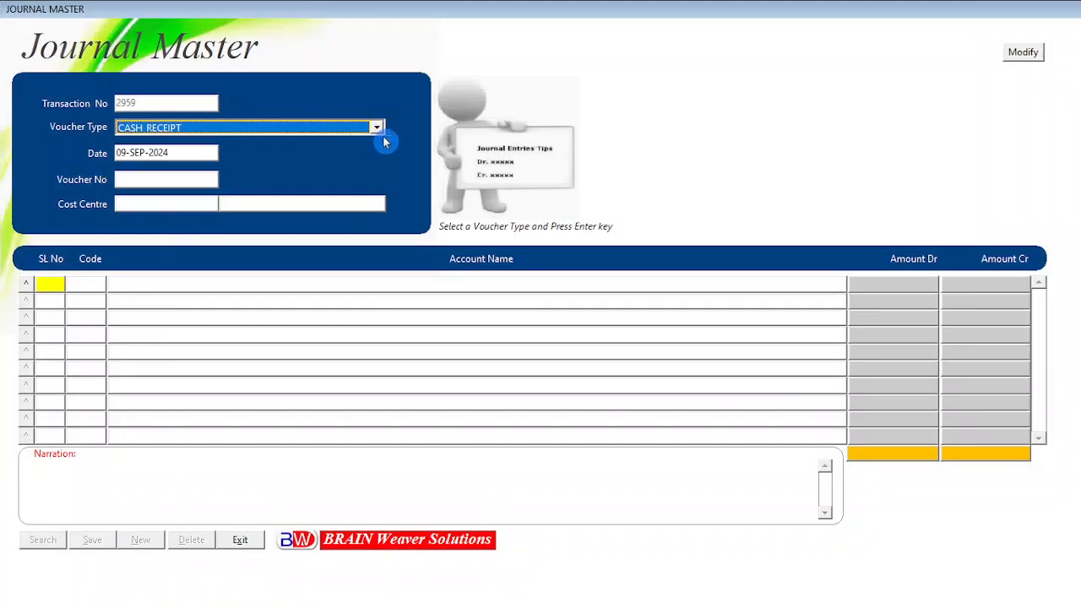
- Set the new journal's voucher type to CASH_PAYMENT and its cost centre to GENERAL
left_click(376, 131)
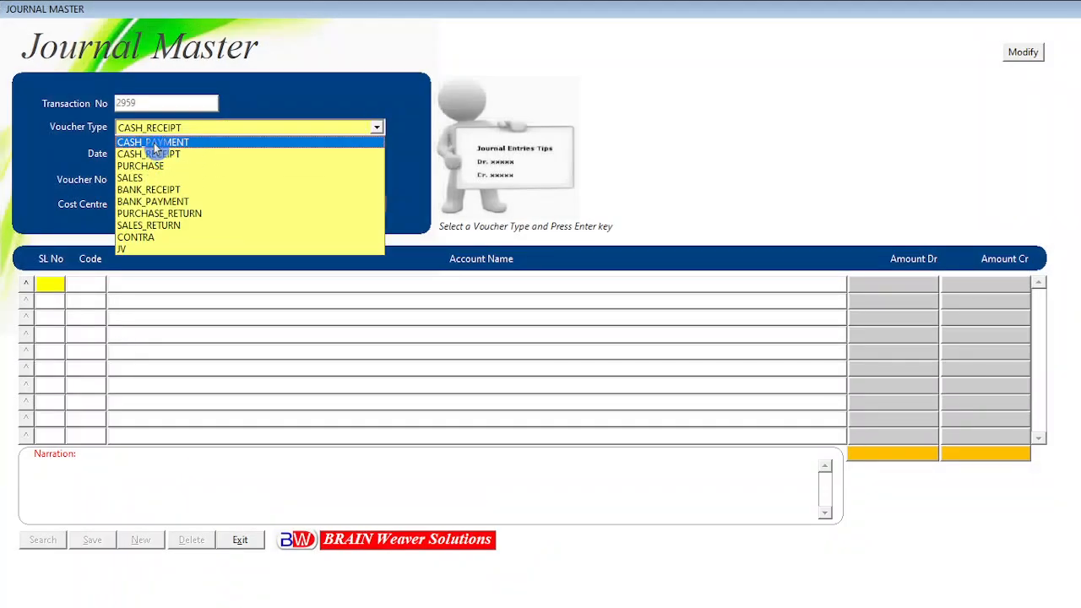
left_click(156, 146)
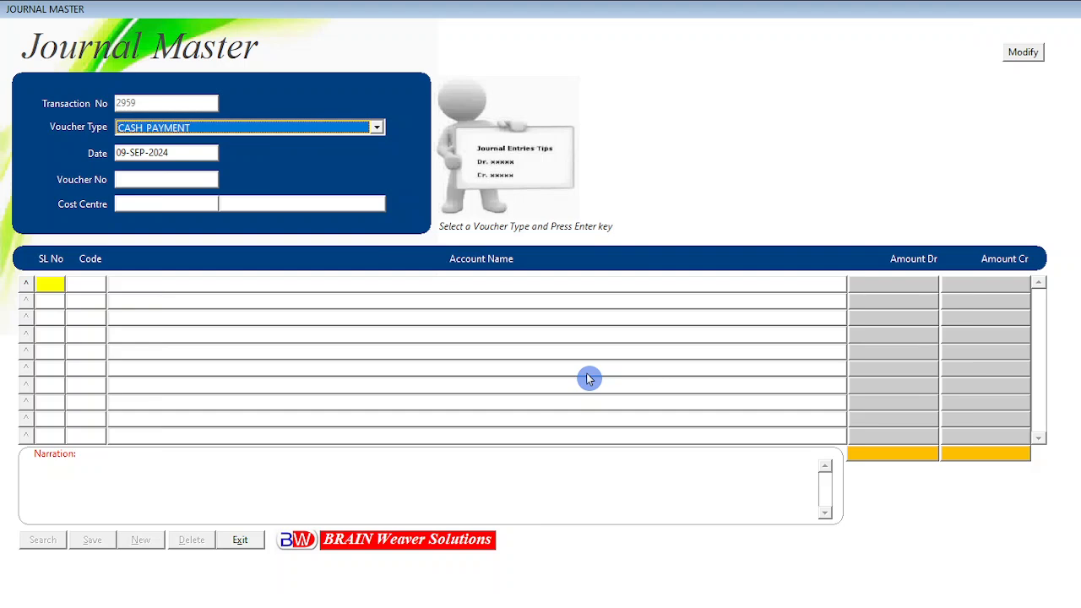
key("alt+Down")
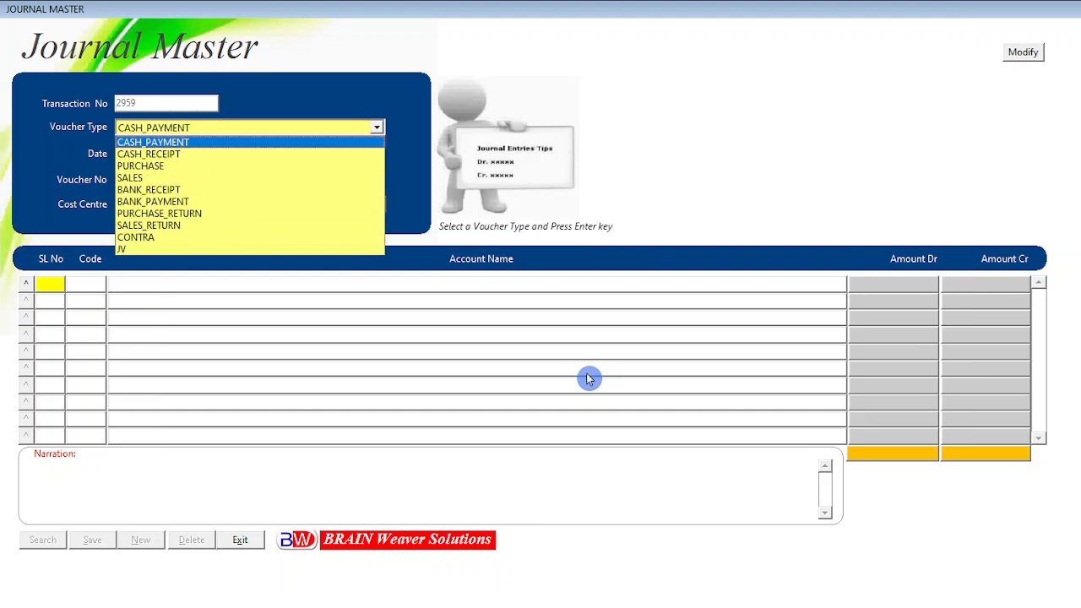
key("Return")
key("Return")
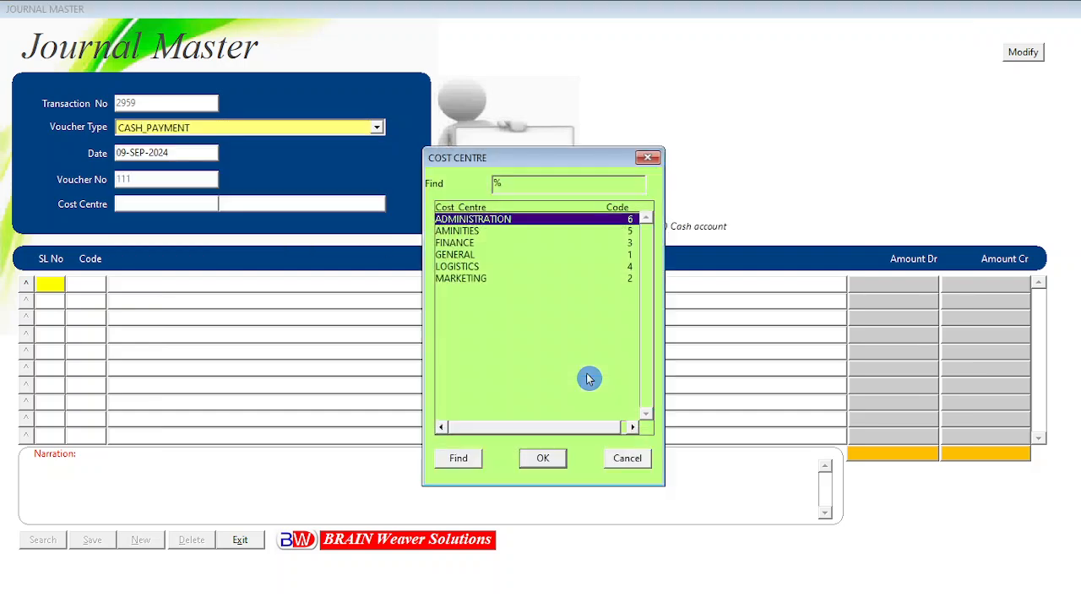
key("Down")
key("Down")
key("Down")
key("Return")
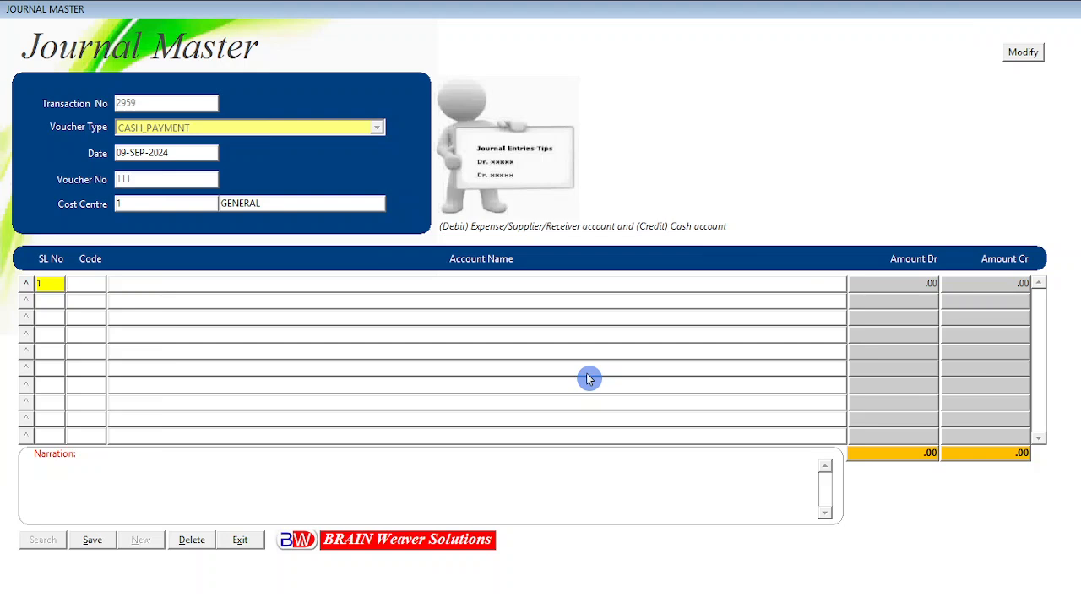
- Add EMSONS LTD as the voucher's first account with a debit amount of 4,000
key("Return")
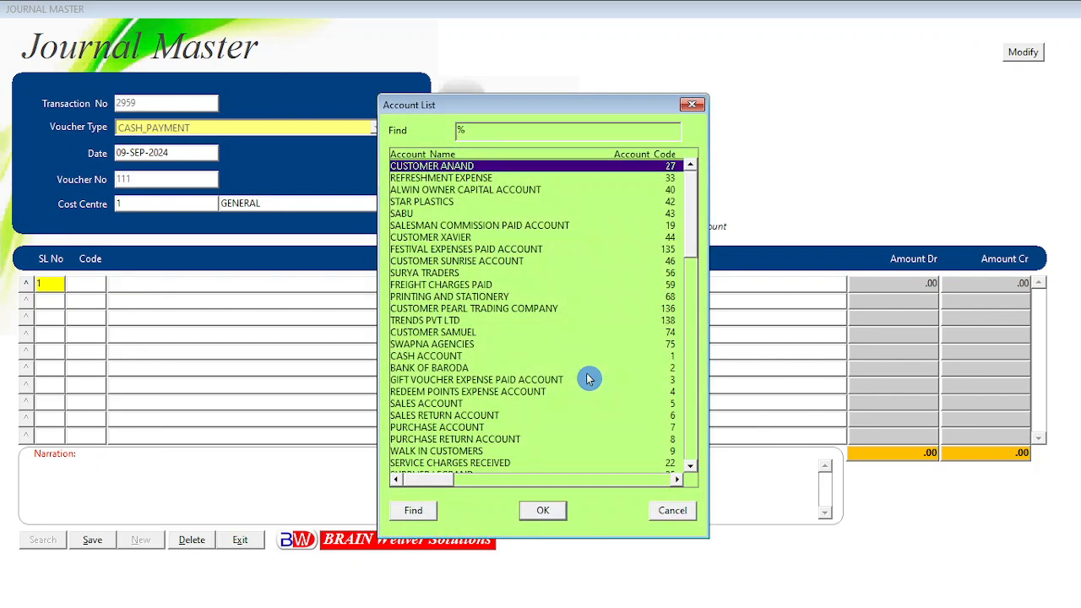
type("e")
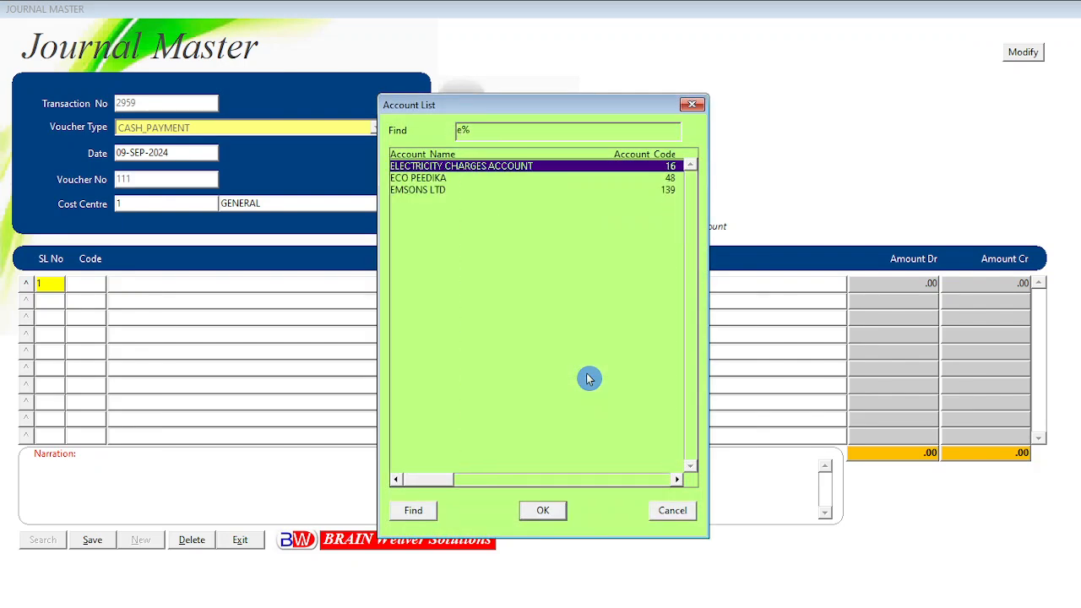
key("Down")
key("Down")
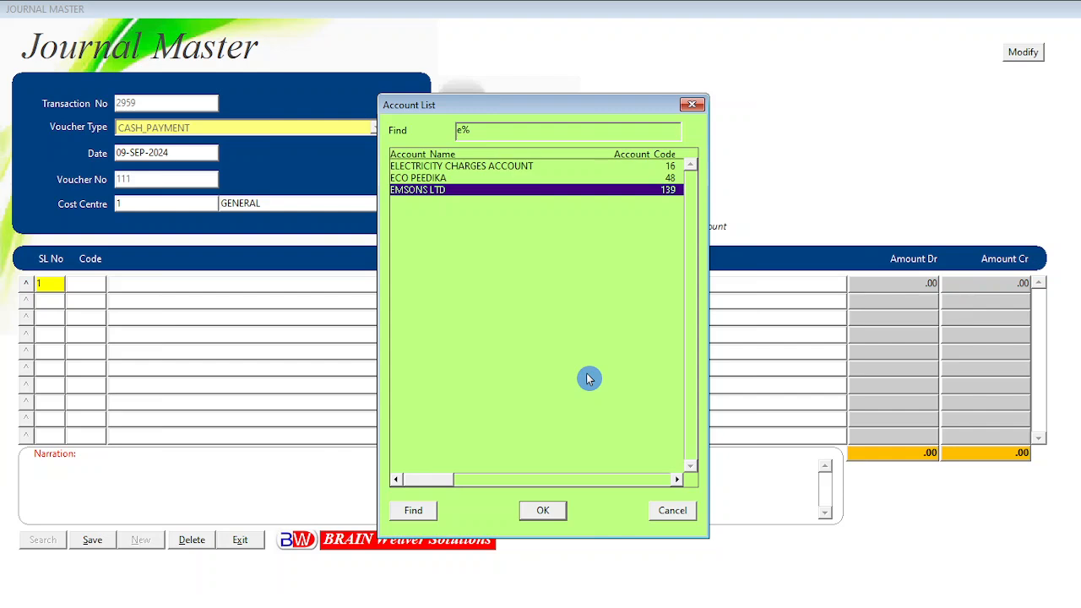
key("Return")
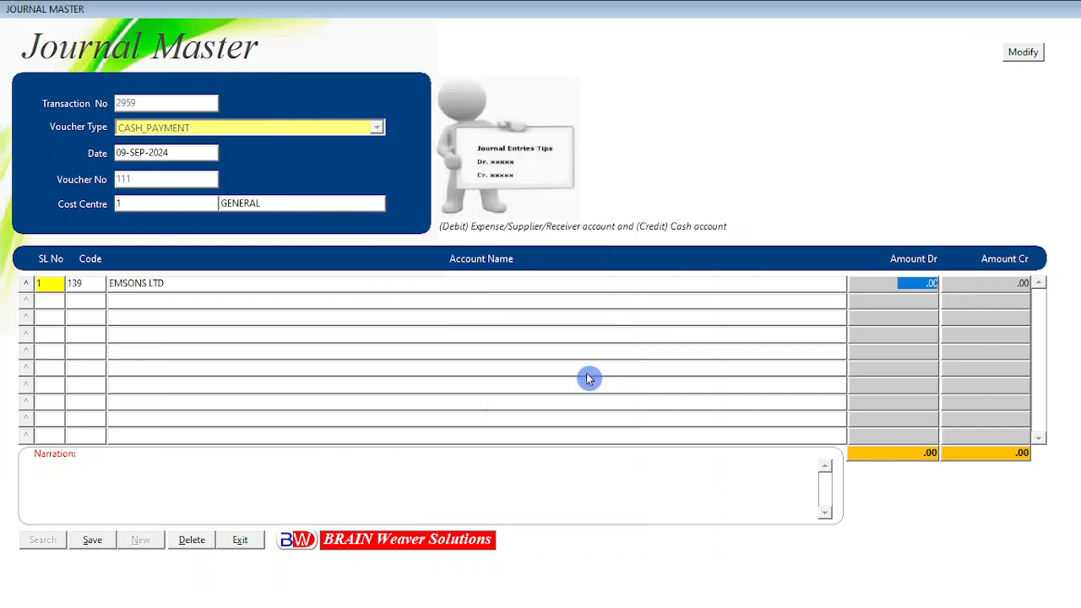
type("4000")
key("Return")
key("Return")
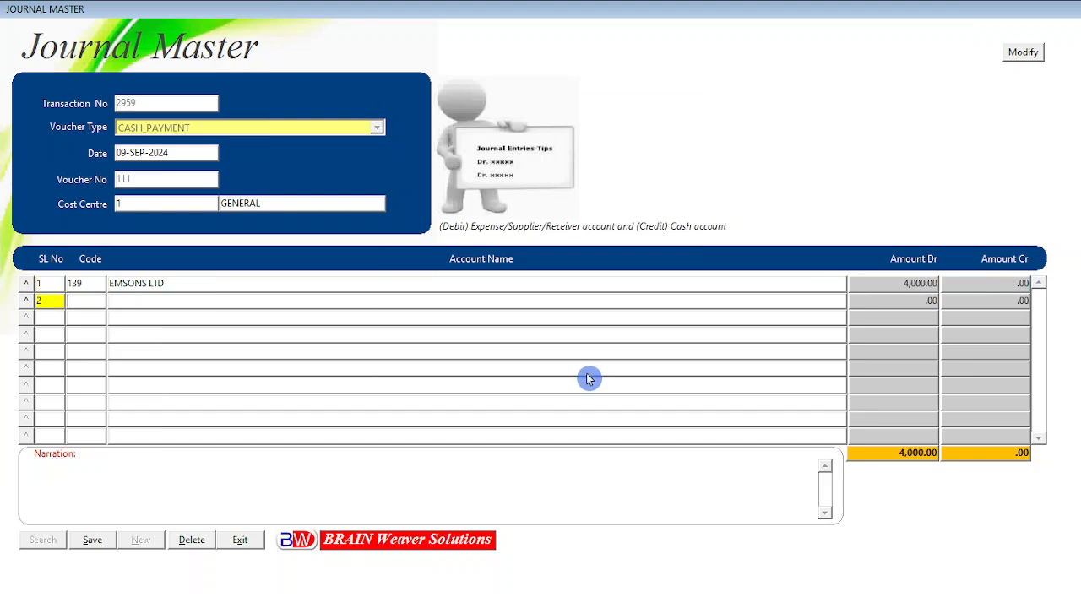
- Add CASH ACCOUNT as the second voucher line with a credit amount of 4,000
key("Return")
type("caSH ACCOUNT%")
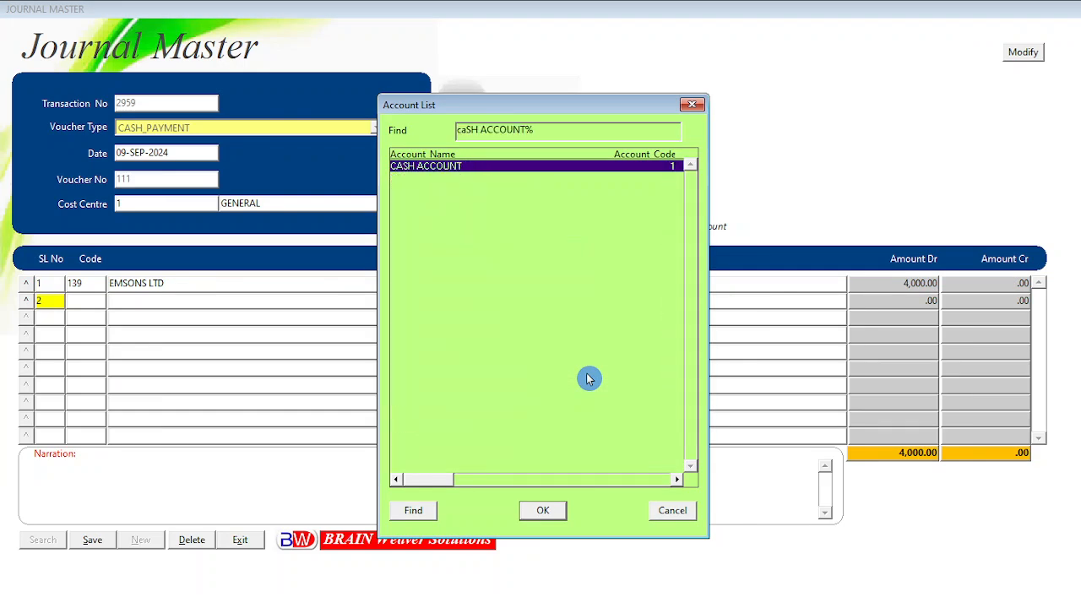
key("Return")
key("Return")
type("40")
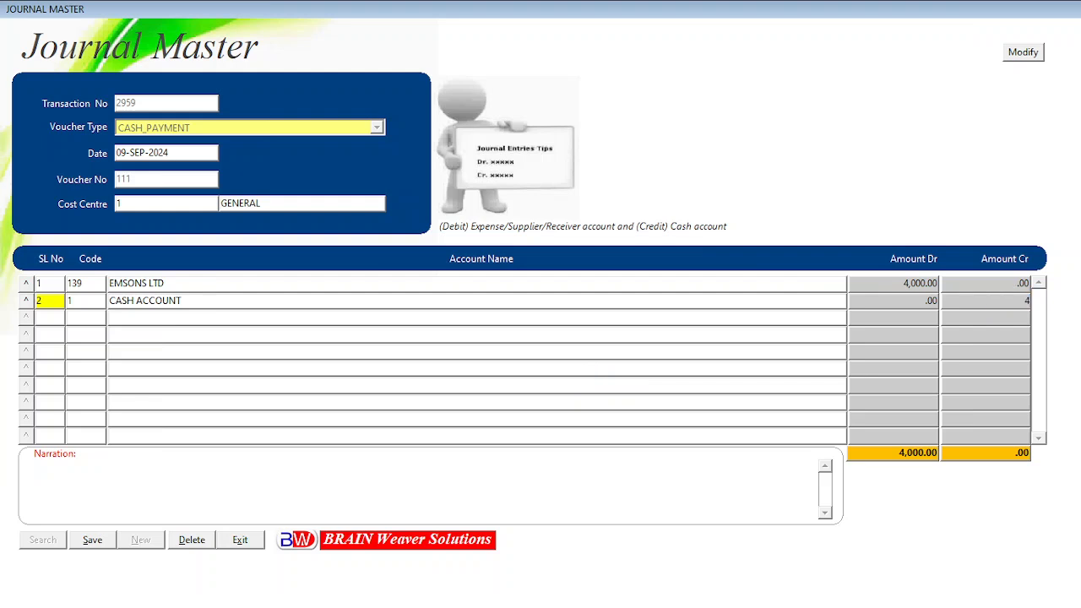
key("Return")
- Enter the narration "BEING CASH PAID TO EMSSON VIDE BILL NO:207", save the cash payment voucher and close the journal form
key("Return")
type("BEING CASH ")
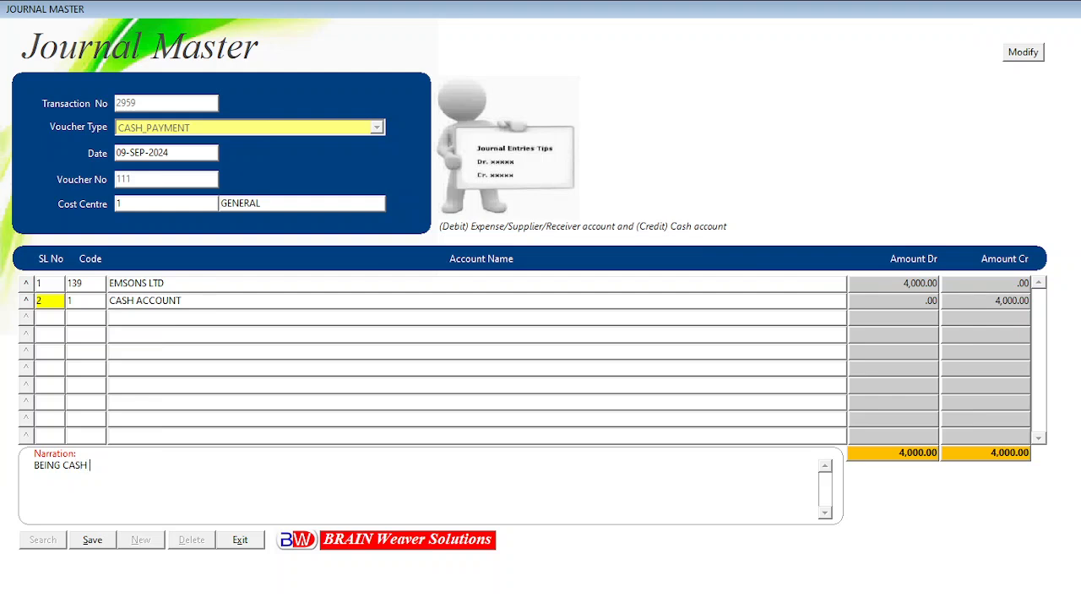
type("PAID TO EMSSON VIDE BILL NO:207,")
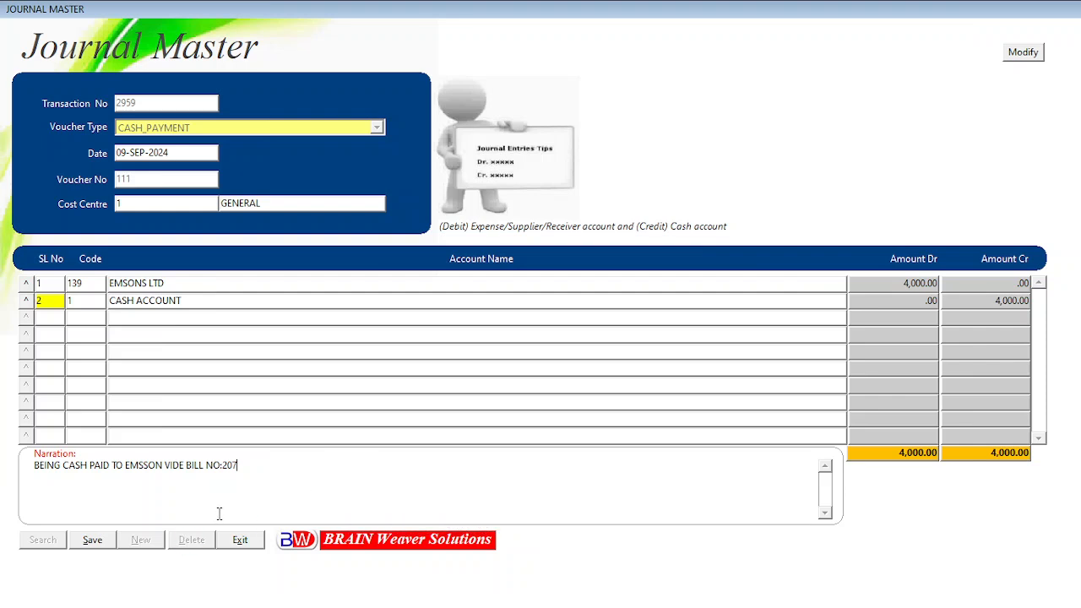
left_click(90, 546)
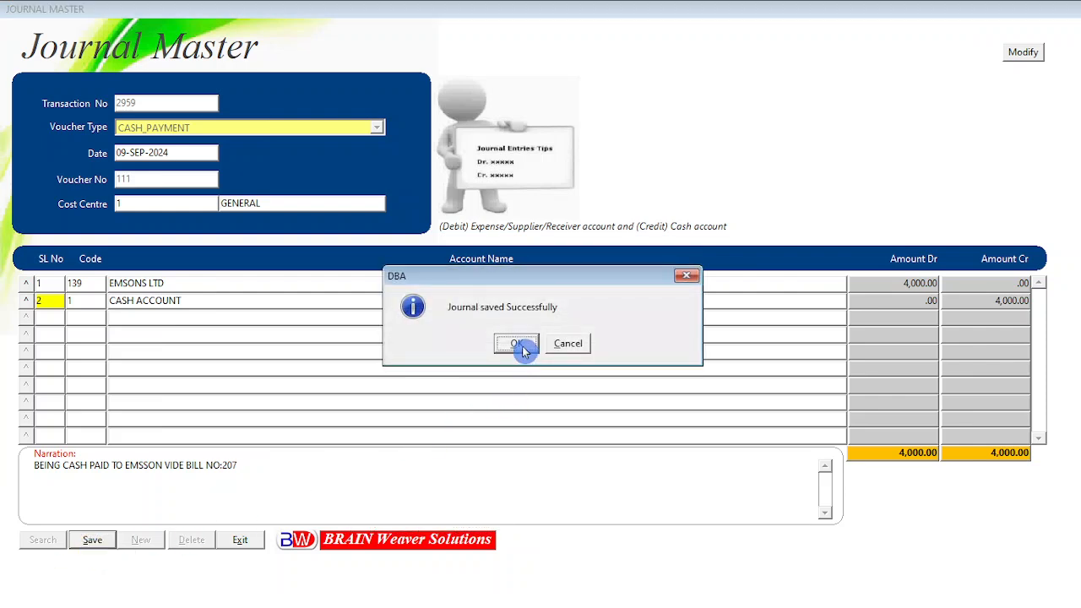
left_click(516, 344)
left_click(247, 539)
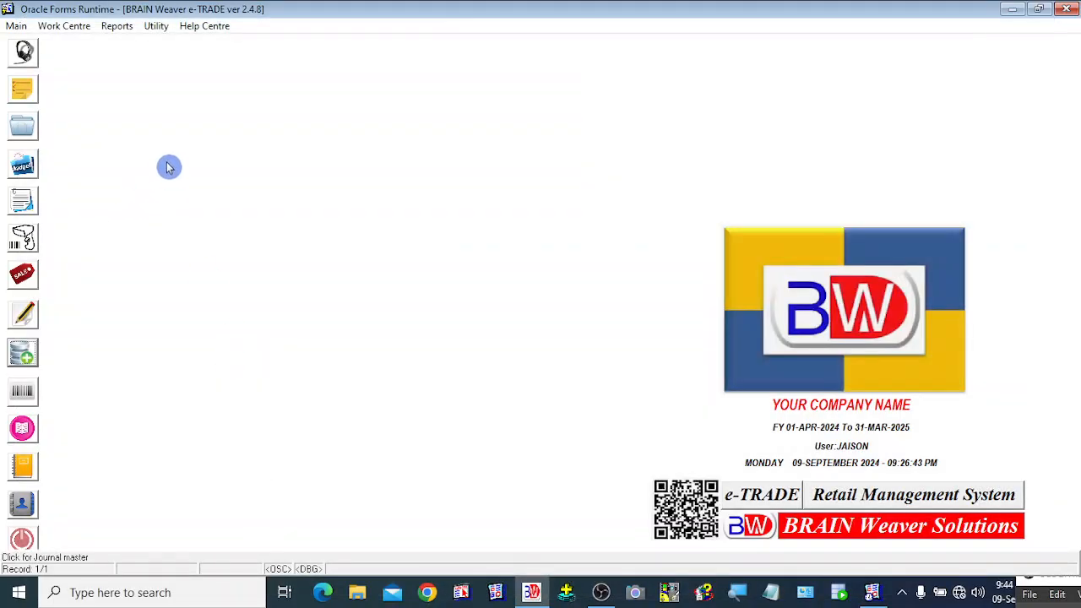
- Open the ledger accounts report and display the EMSONS LTD ledger with the new cash payment
left_click(24, 430)
left_click(49, 123)
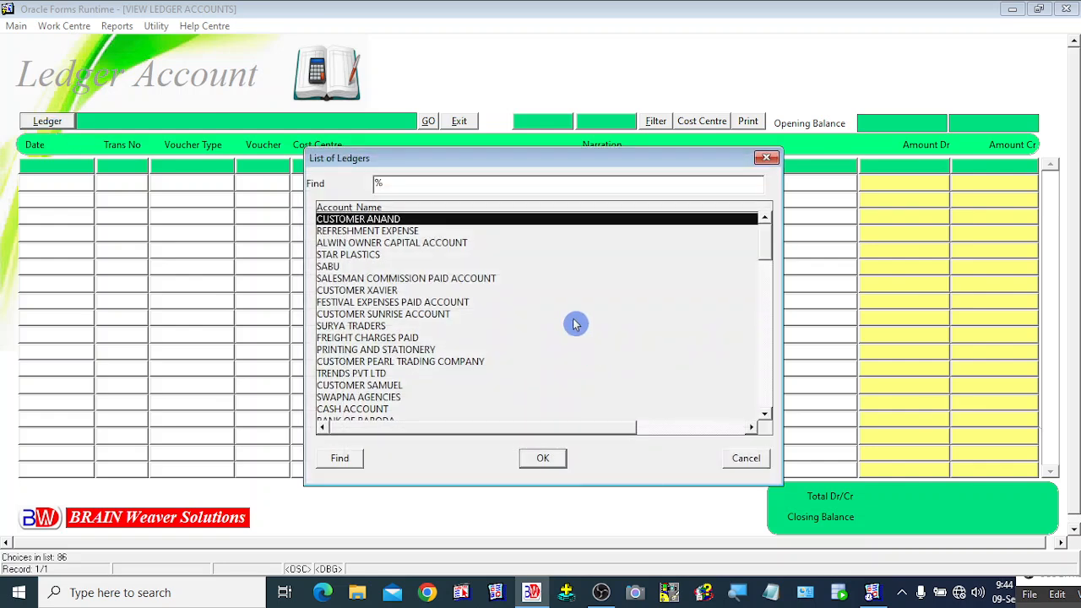
type("emSONS LTD")
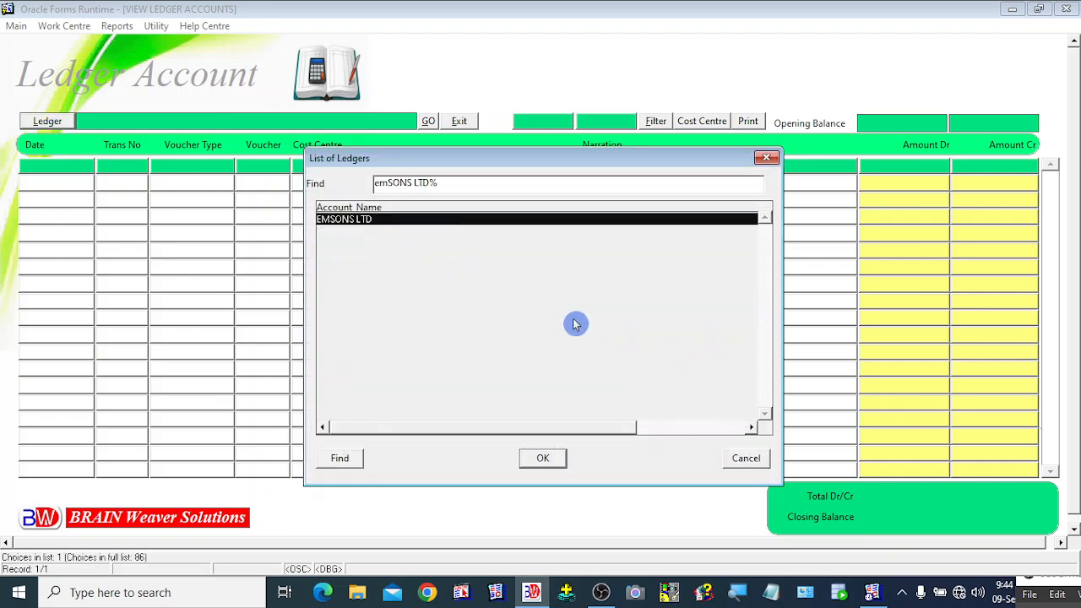
double_click(575, 324)
key("Return")
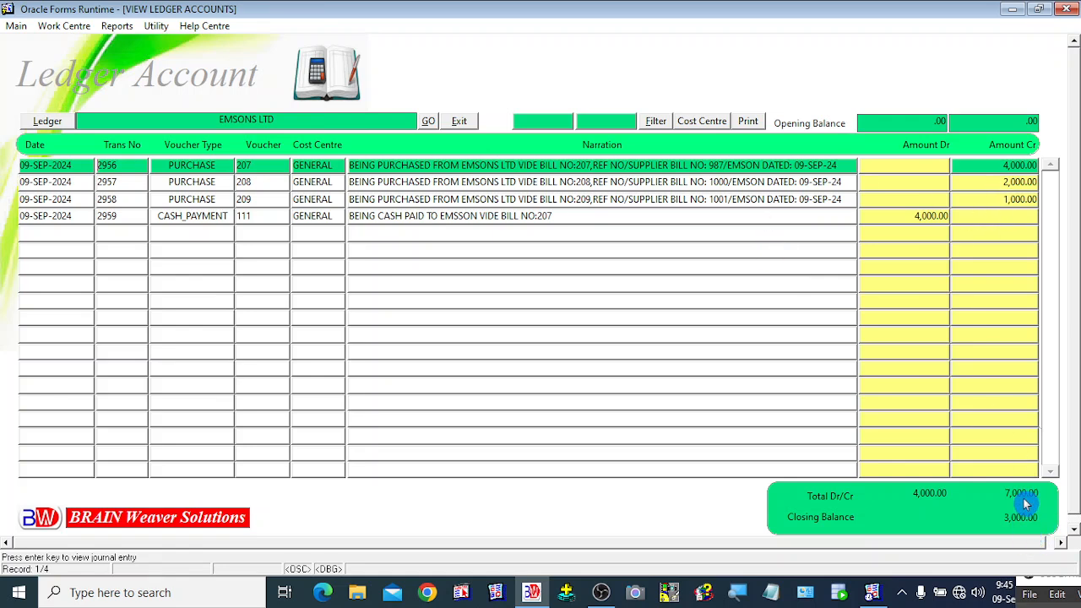
- Compare the purchase entries, the cash payment and the closing balance in the EMSONS LTD ledger, and close the report
left_click(778, 182)
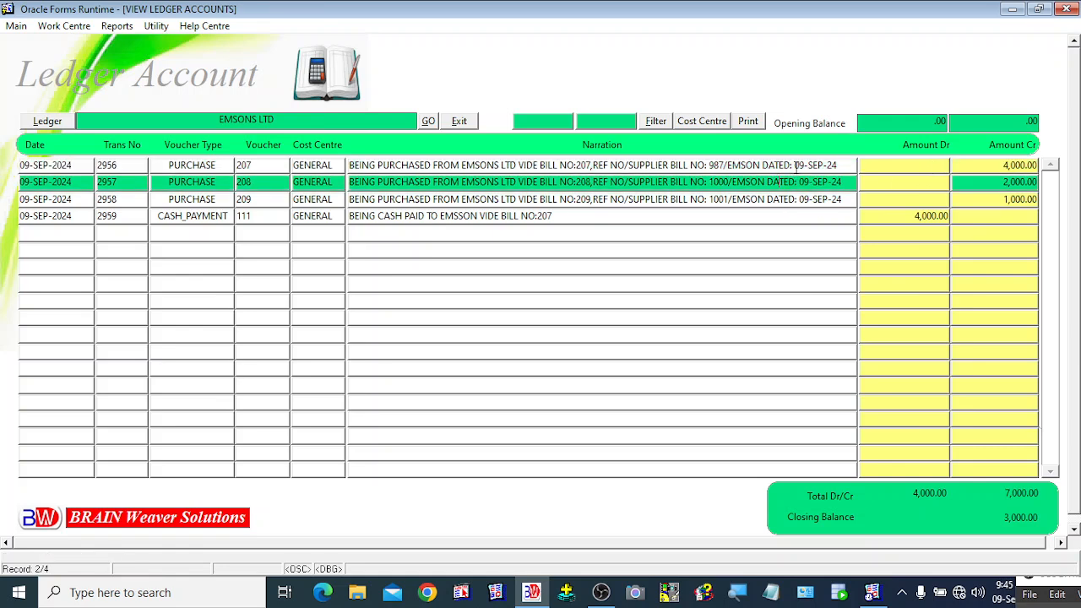
left_click(799, 170)
left_click(804, 180)
left_click(813, 199)
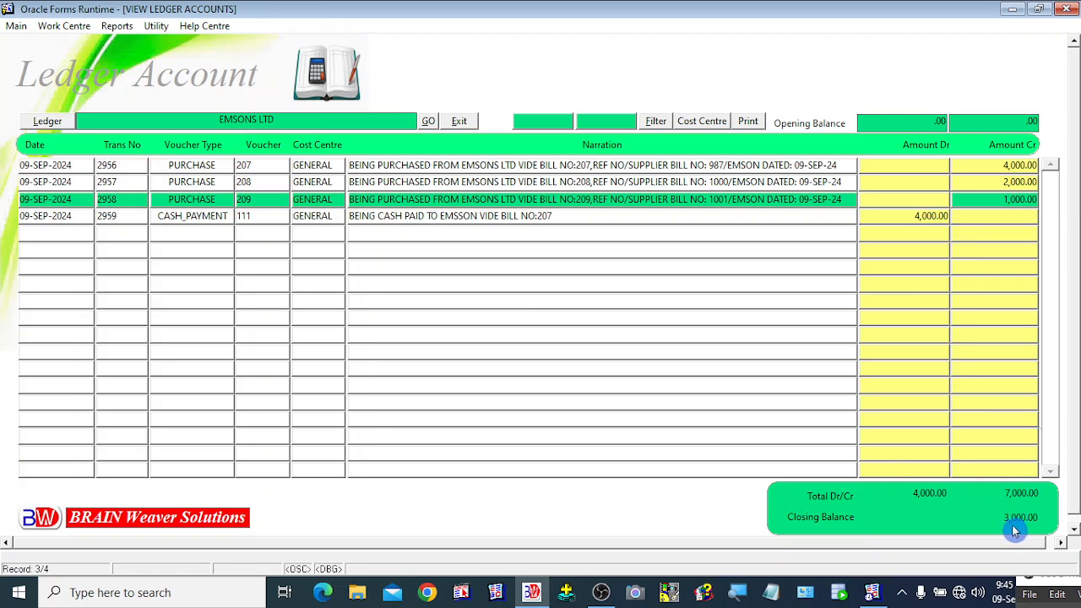
left_click(205, 216)
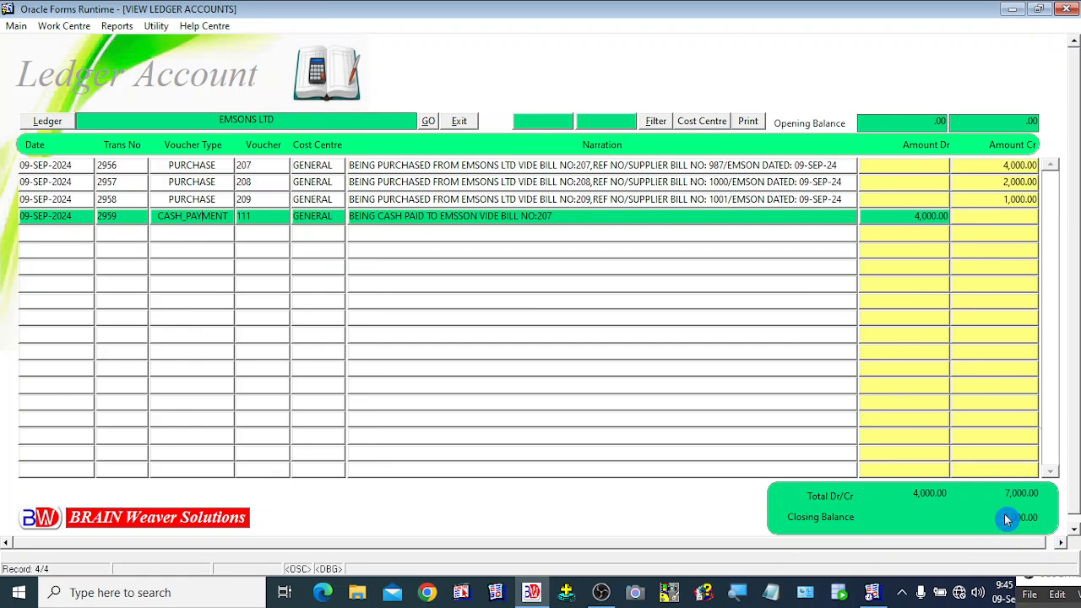
left_click(460, 123)
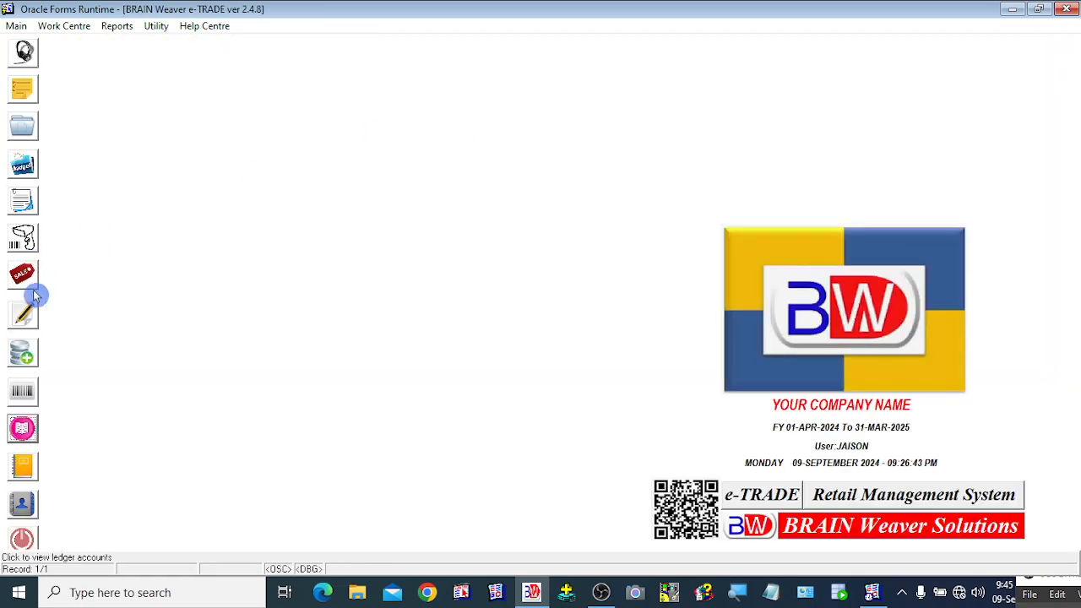
- Open a new purchase entry and choose EMSONS LTD as its supplier
left_click(25, 314)
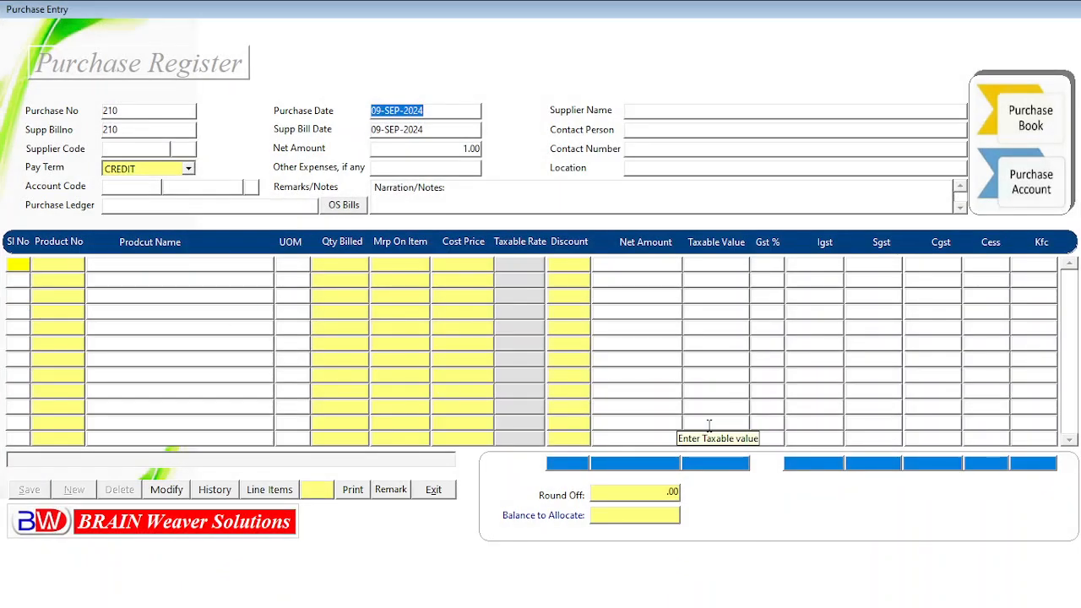
key("Return")
key("Return")
key("Return")
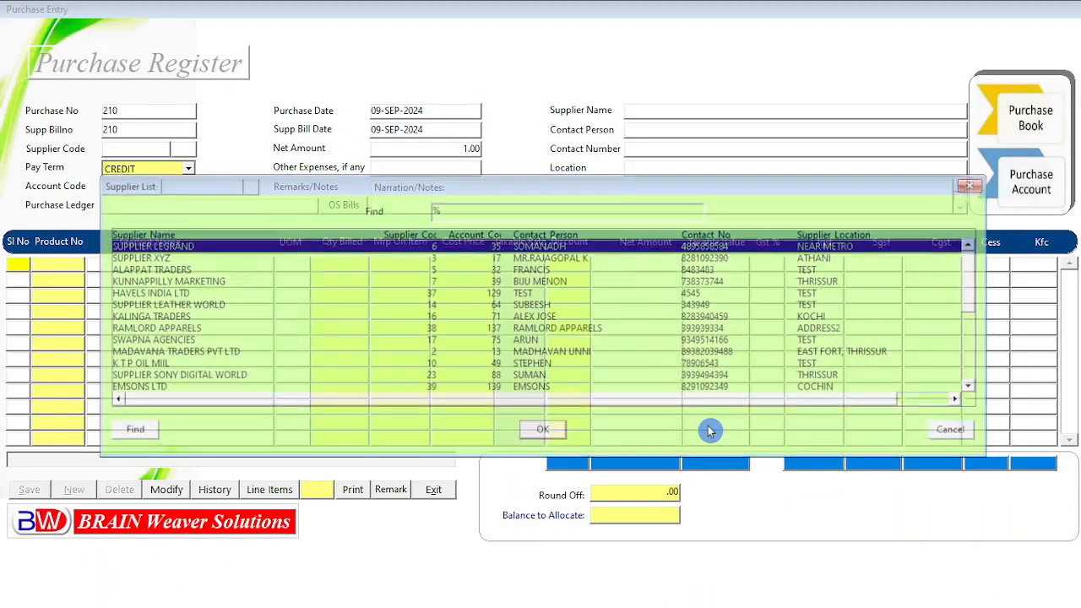
type("eMSONS LTD")
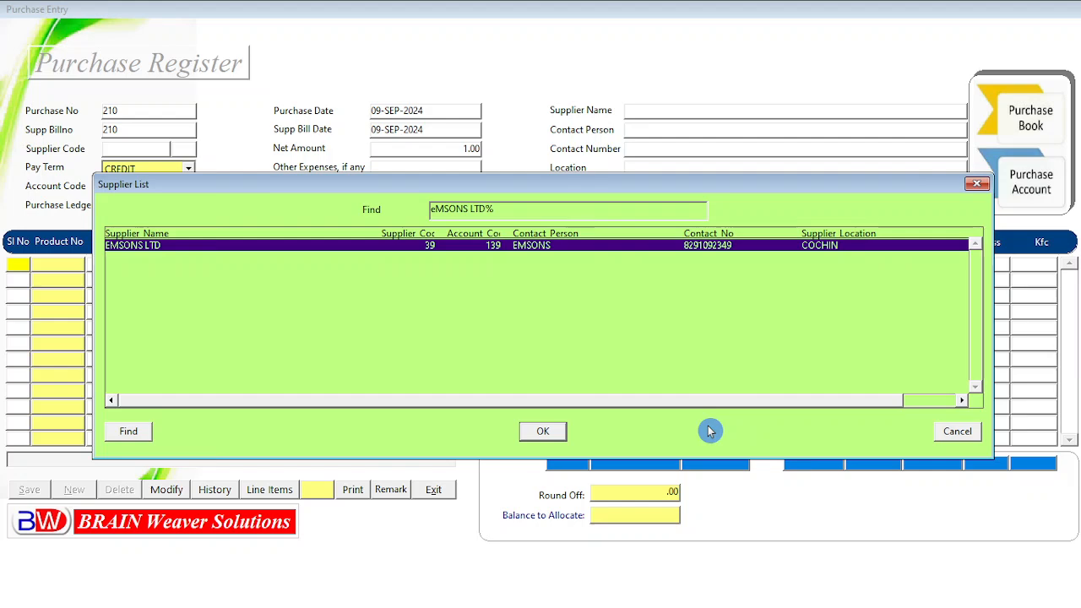
key("Return")
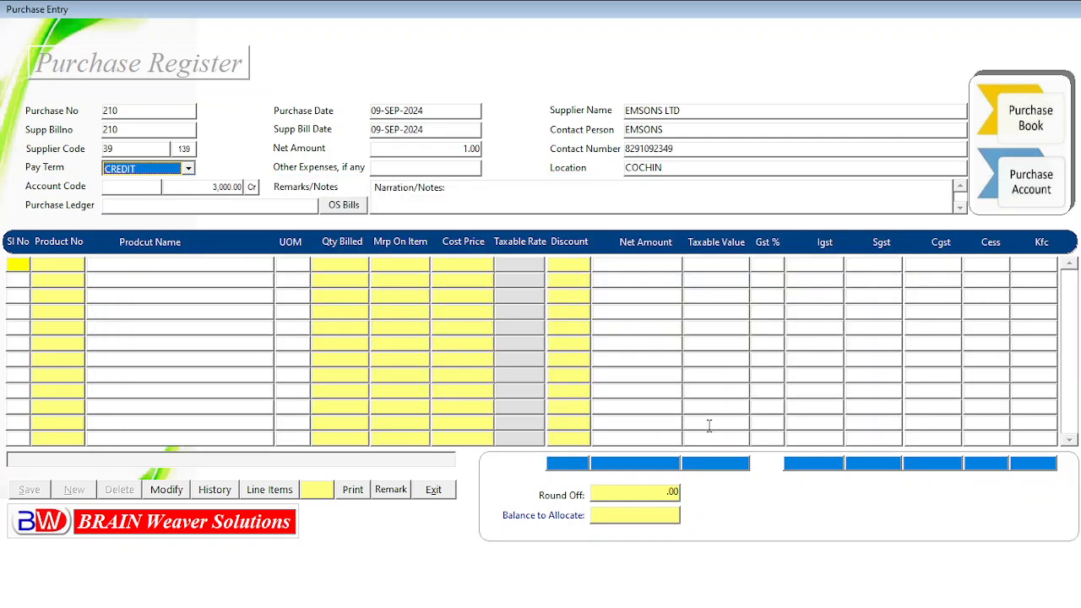
- List the outstanding bills of EMSONS LTD and examine the amount paid and balance of bills 207, 208 and 209
left_click(346, 207)
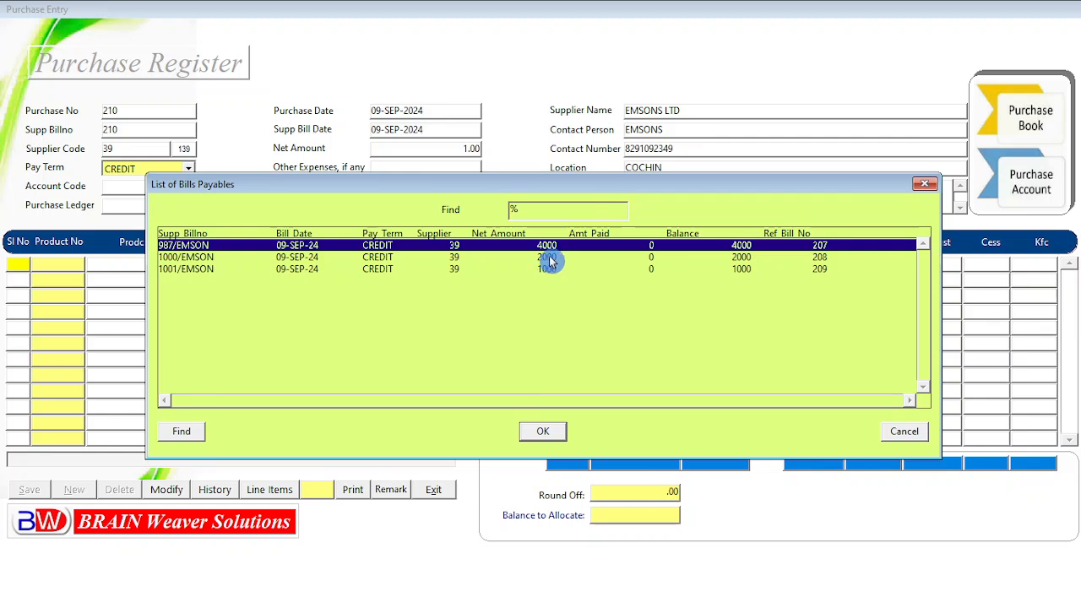
left_click(297, 257)
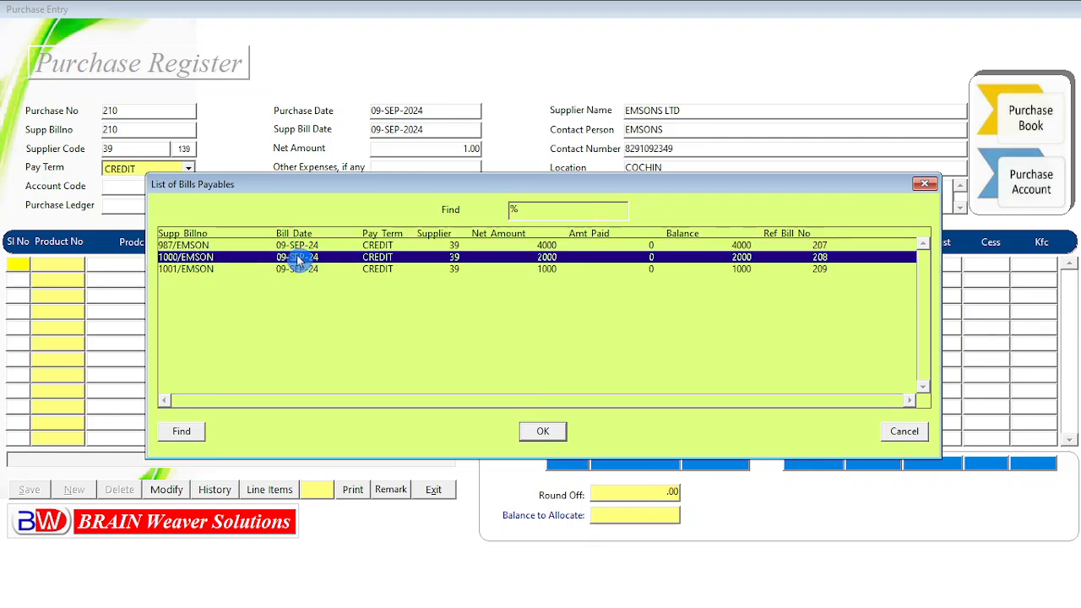
left_click(291, 246)
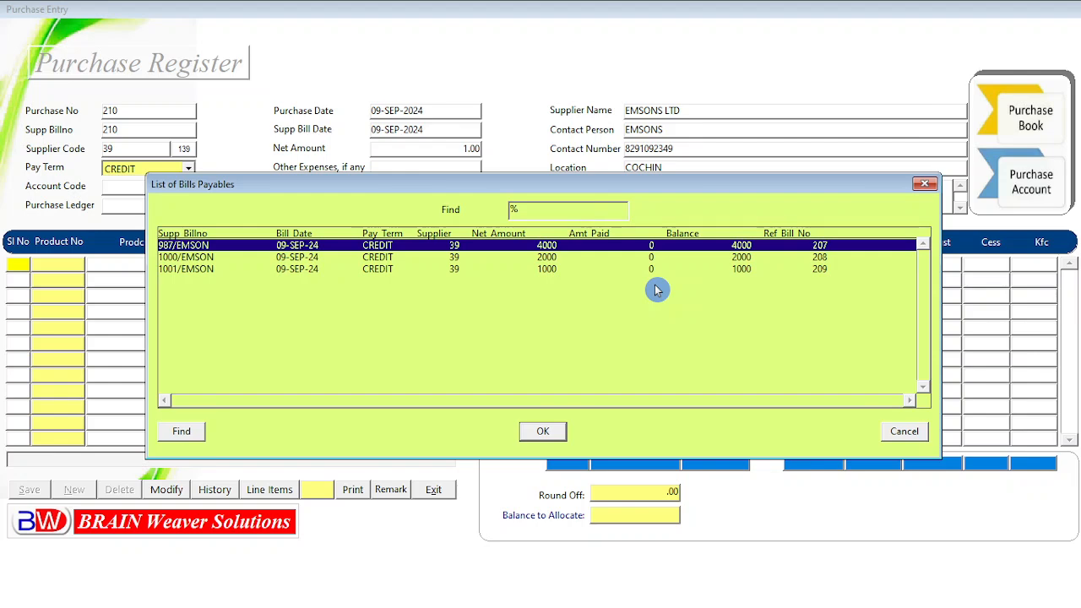
mouse_move(450, 189)
left_mouse_down()
mouse_move(461, 148)
mouse_move(460, 218)
mouse_move(456, 201)
left_mouse_up()
left_click(291, 272)
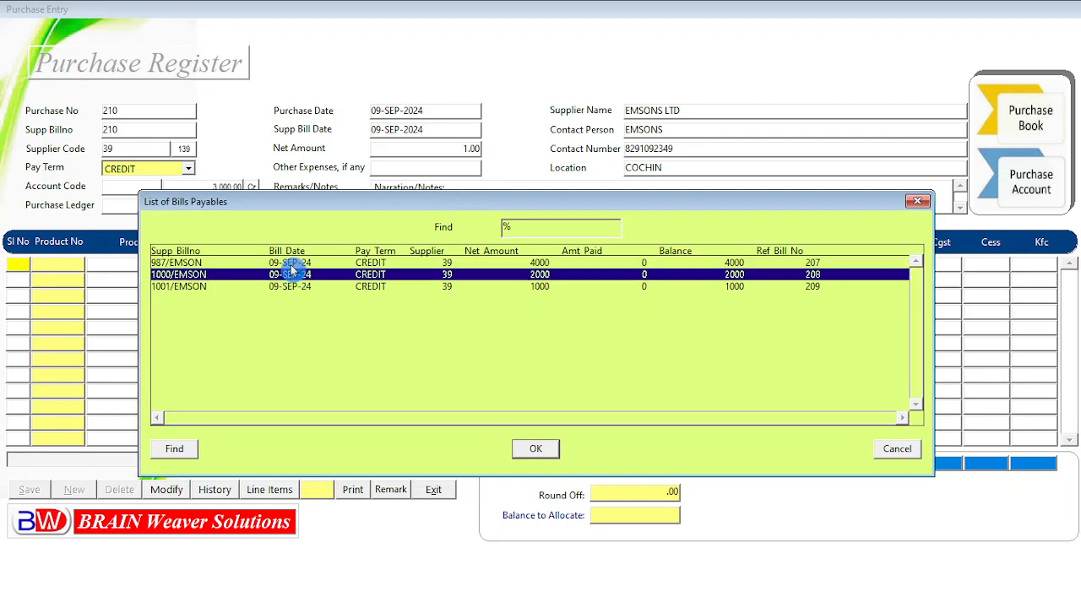
- Pick bill 207 in the outstanding bills, close the list and leave the purchase entry
left_click(291, 264)
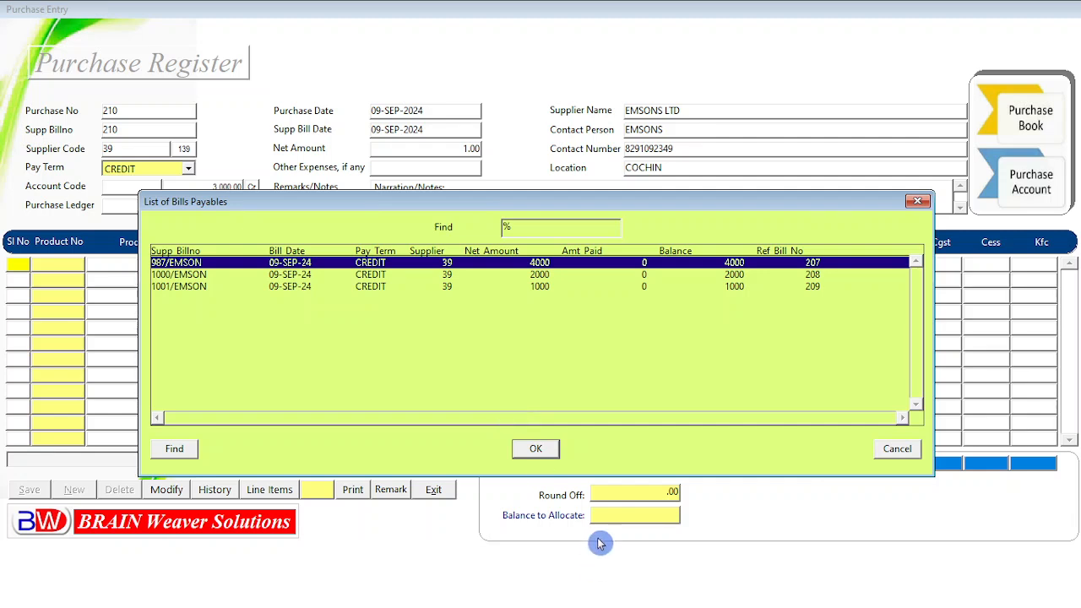
left_click(536, 455)
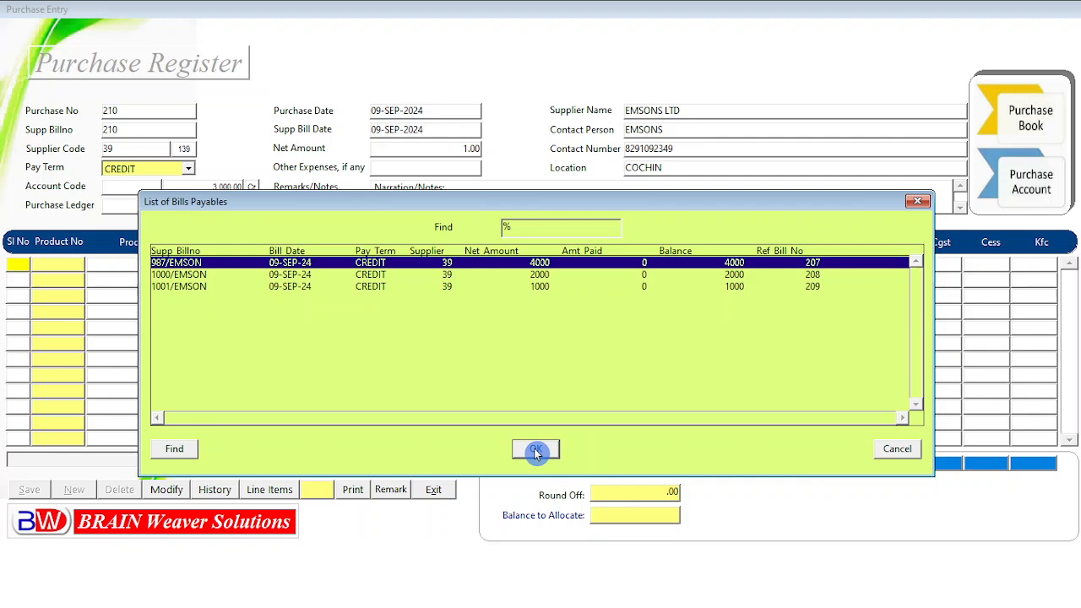
left_click(535, 452)
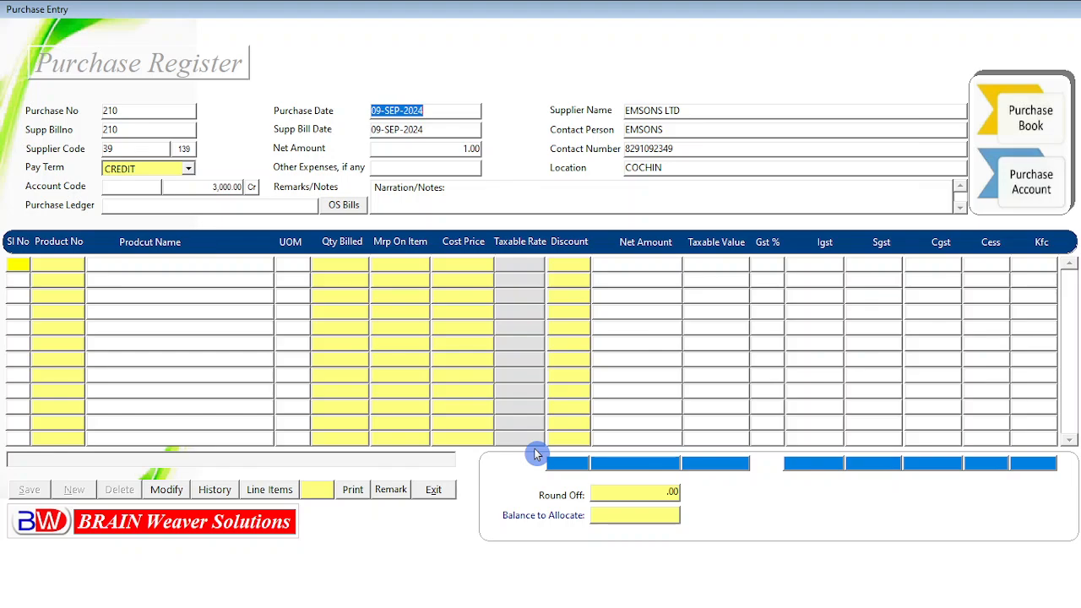
left_click(430, 491)
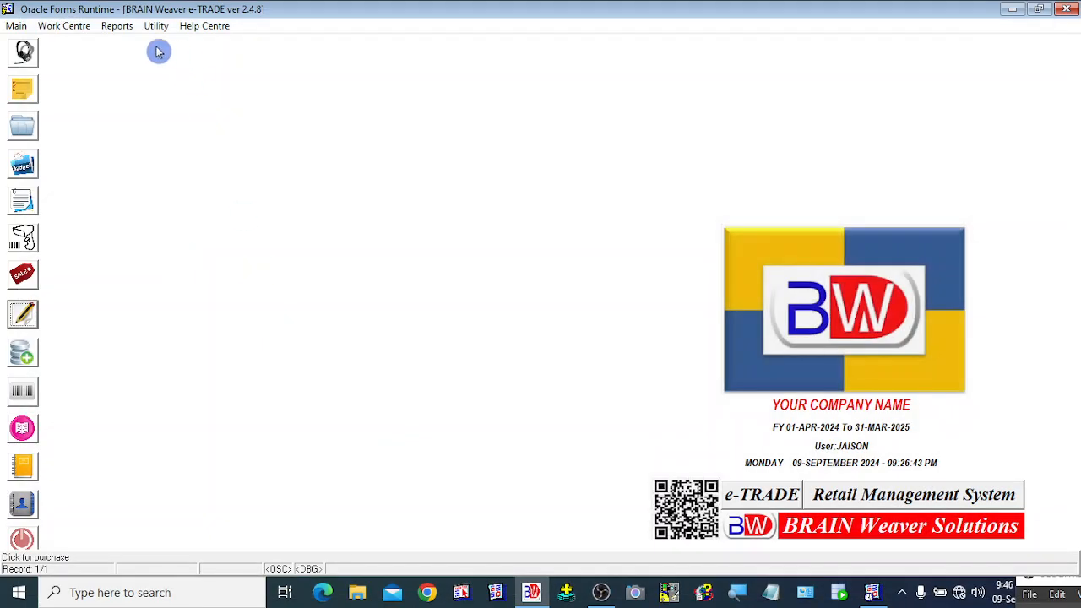
- Open the bill-to-bill allocation of supplier payments and choose EMSONS LTD as the supplier
left_click(78, 31)
mouse_move(152, 205)
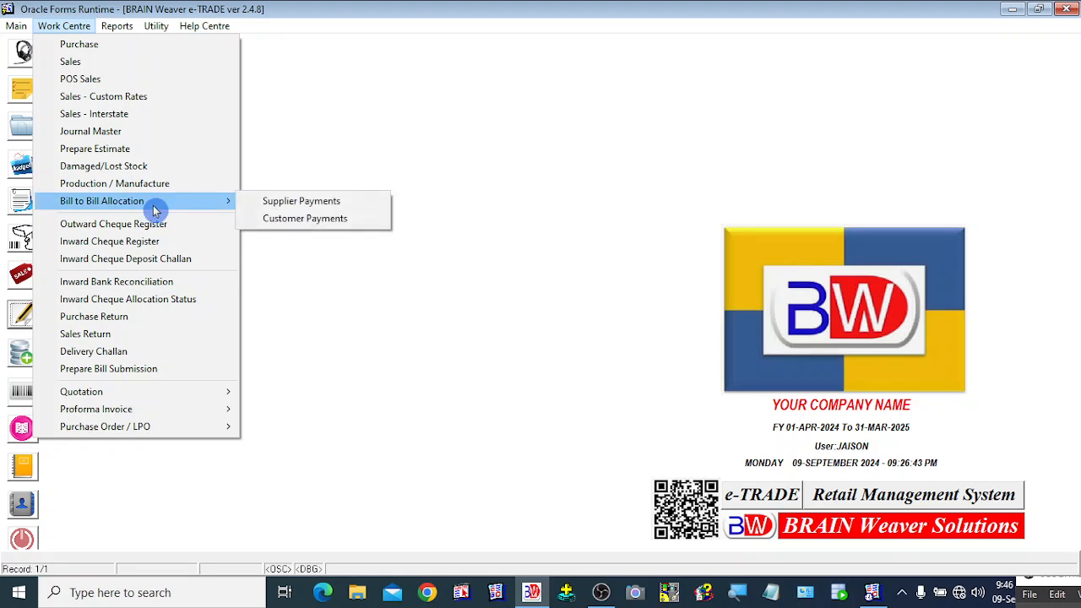
left_click(311, 208)
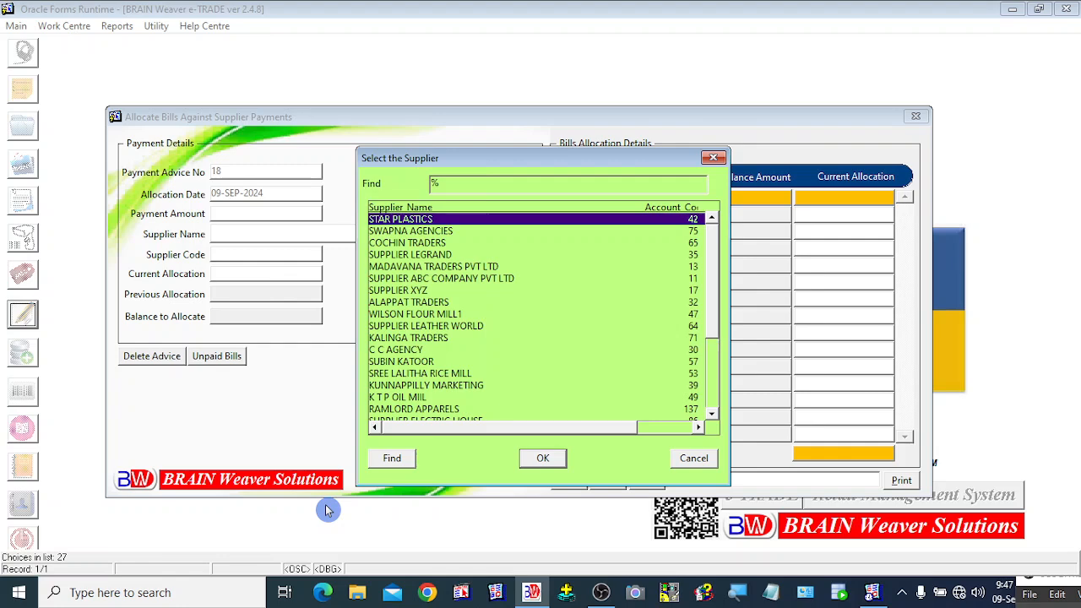
type("eMSONS LTD")
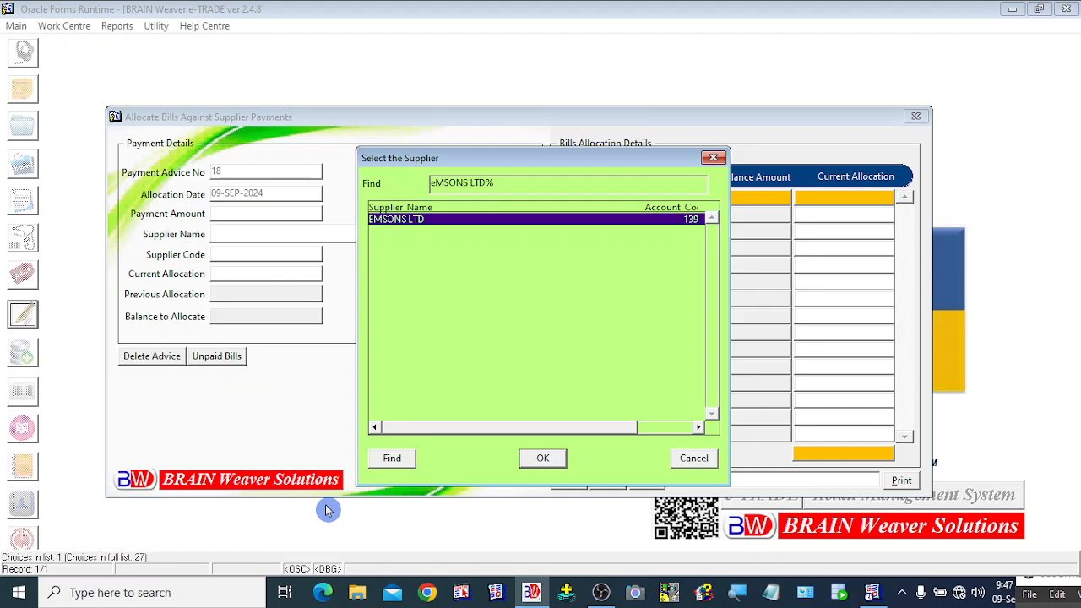
key("Return")
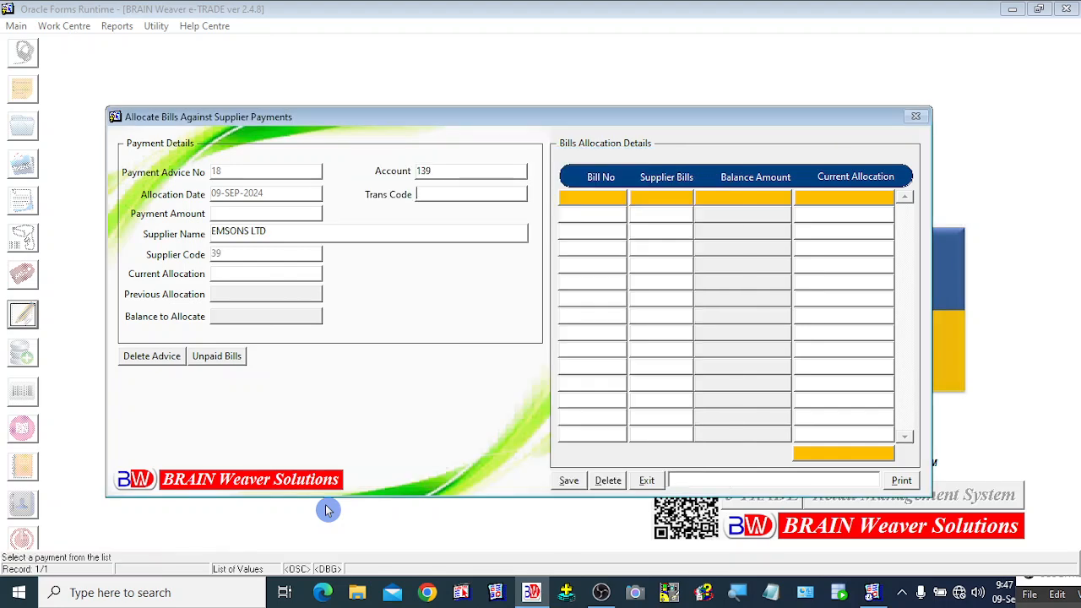
- Choose the EMSONS LTD payment with transaction code 2959 as the payment to allocate
double_click(438, 197)
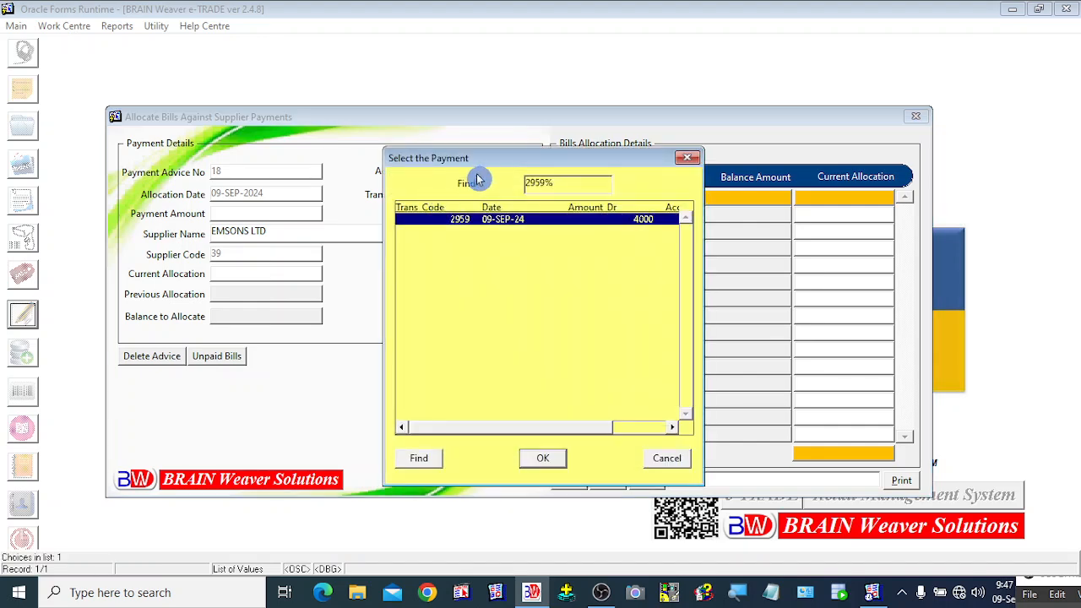
left_click_drag(492, 163, 661, 141)
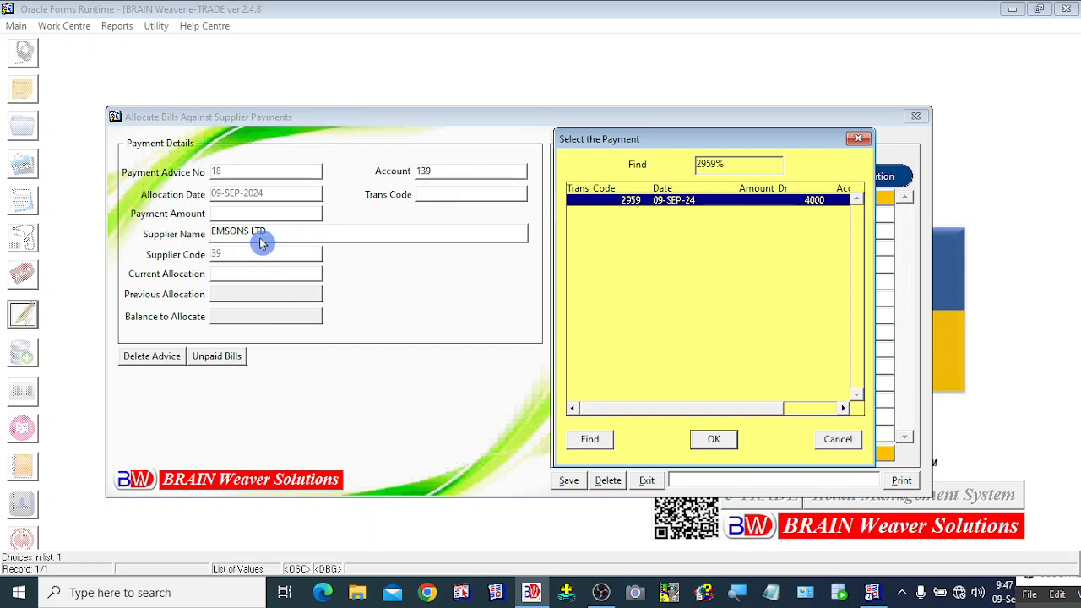
left_click_drag(698, 145, 721, 140)
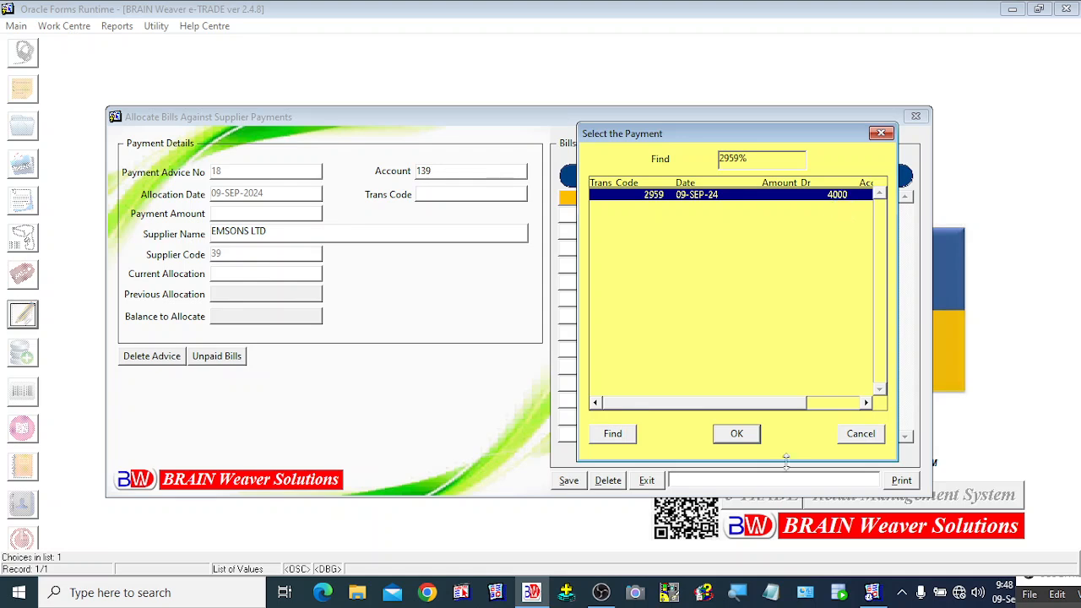
left_click(743, 436)
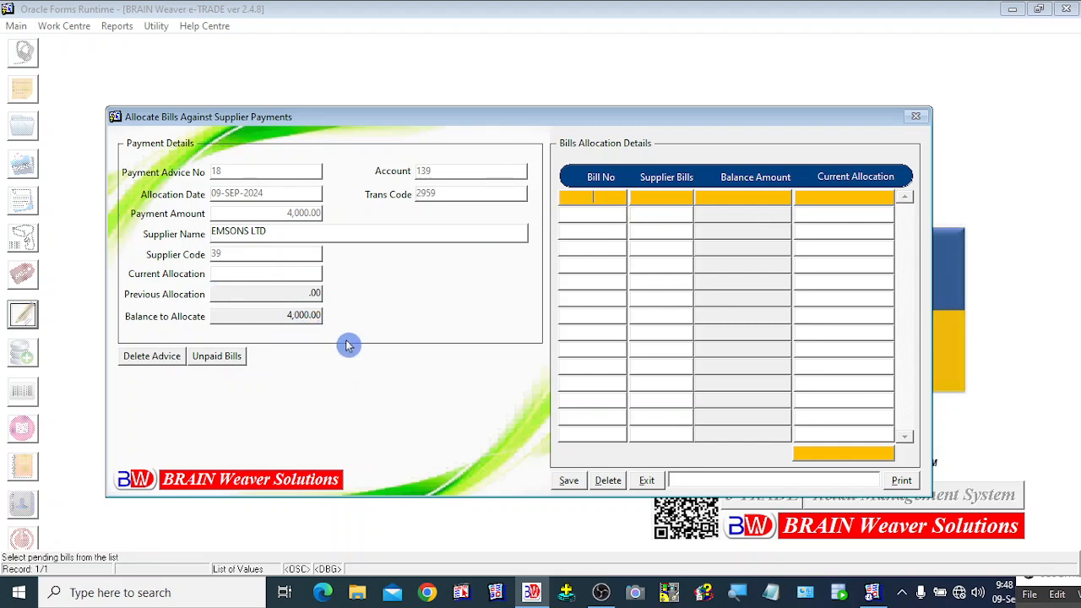
- List the pending EMSONS LTD bills and compare the amounts and balances of bills 207, 208 and 209
key("F9")
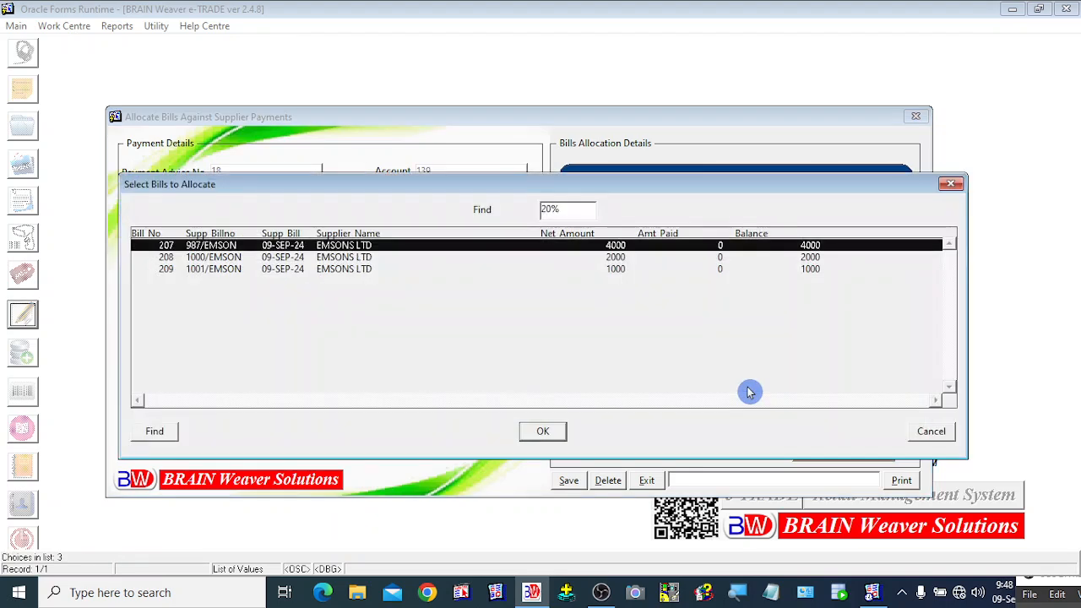
left_click_drag(511, 190, 583, 248)
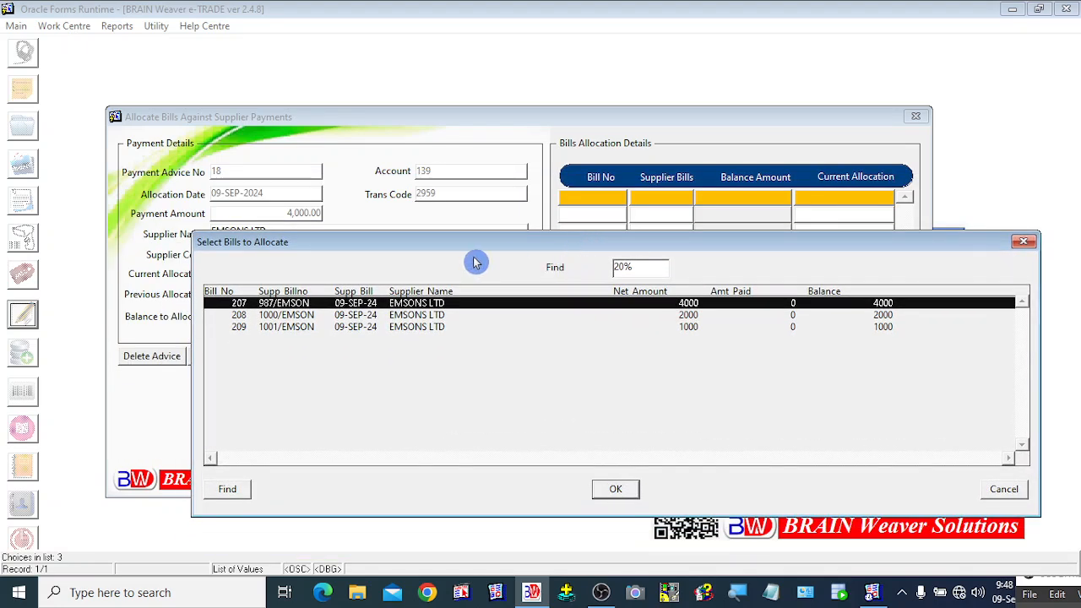
mouse_move(476, 244)
left_mouse_down()
mouse_move(565, 126)
mouse_move(529, 265)
mouse_move(471, 263)
left_mouse_up()
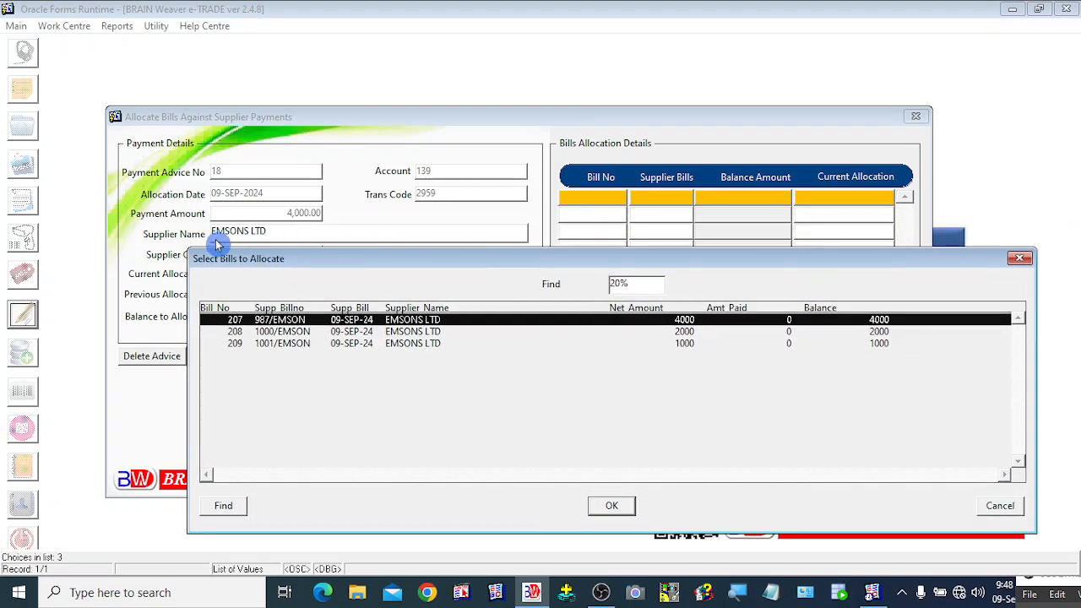
left_click(295, 334)
left_click(310, 347)
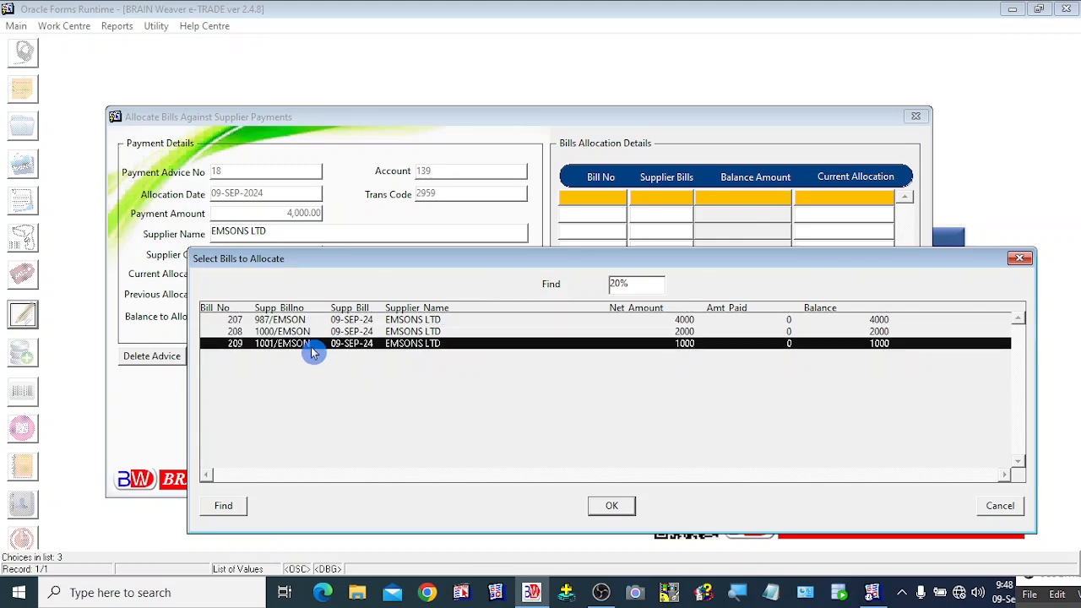
left_click(303, 333)
left_click(302, 322)
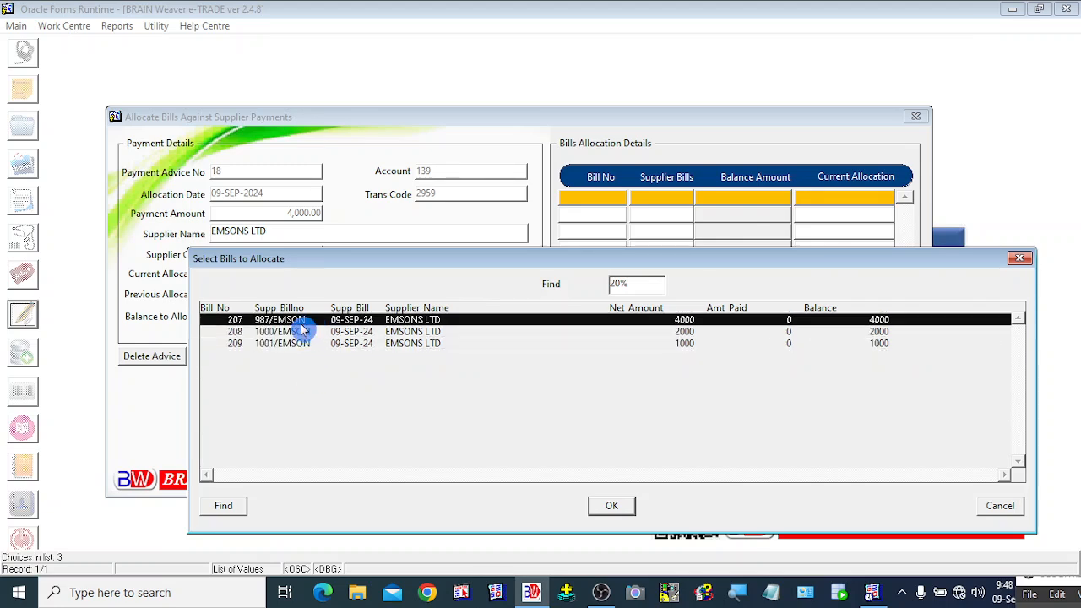
left_click(314, 332)
left_click(318, 343)
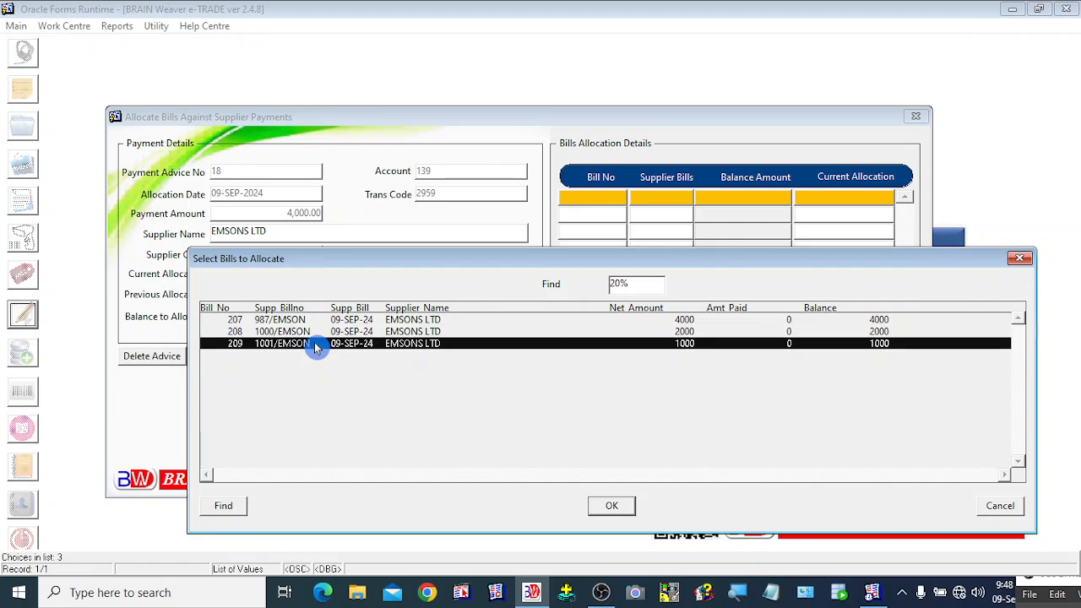
left_click(314, 332)
- Allocate 4000 of the payment to bill 207 and save the allocation
left_click(308, 322)
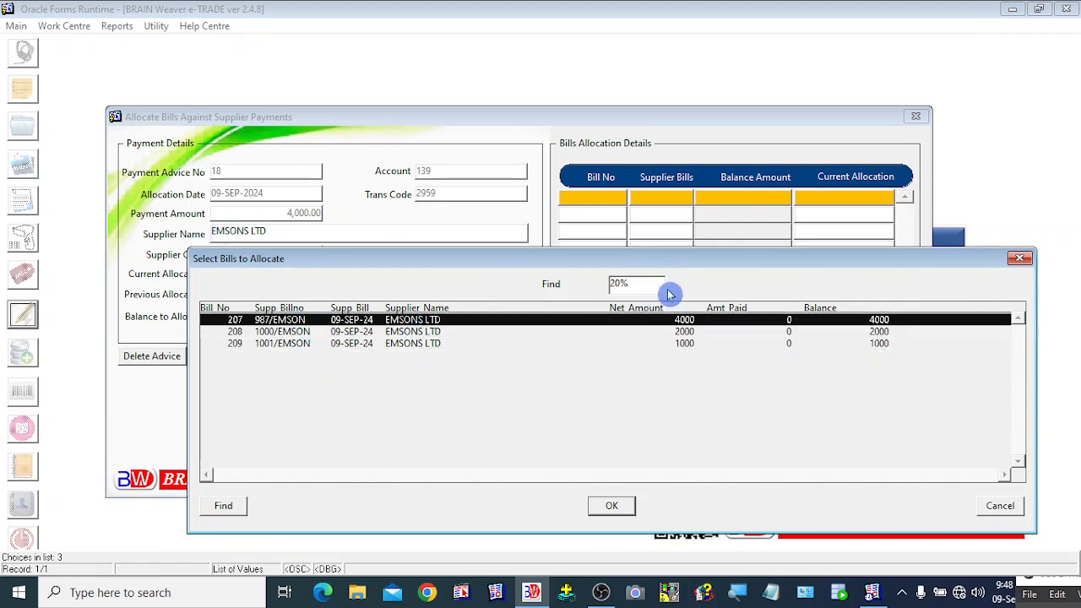
left_click_drag(652, 265, 640, 214)
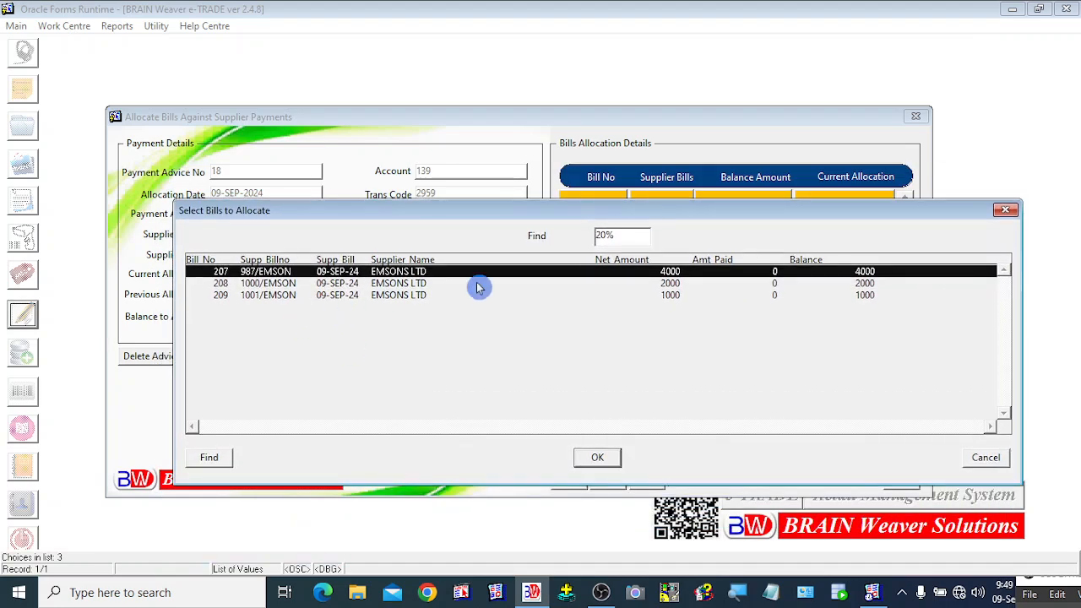
left_click(592, 458)
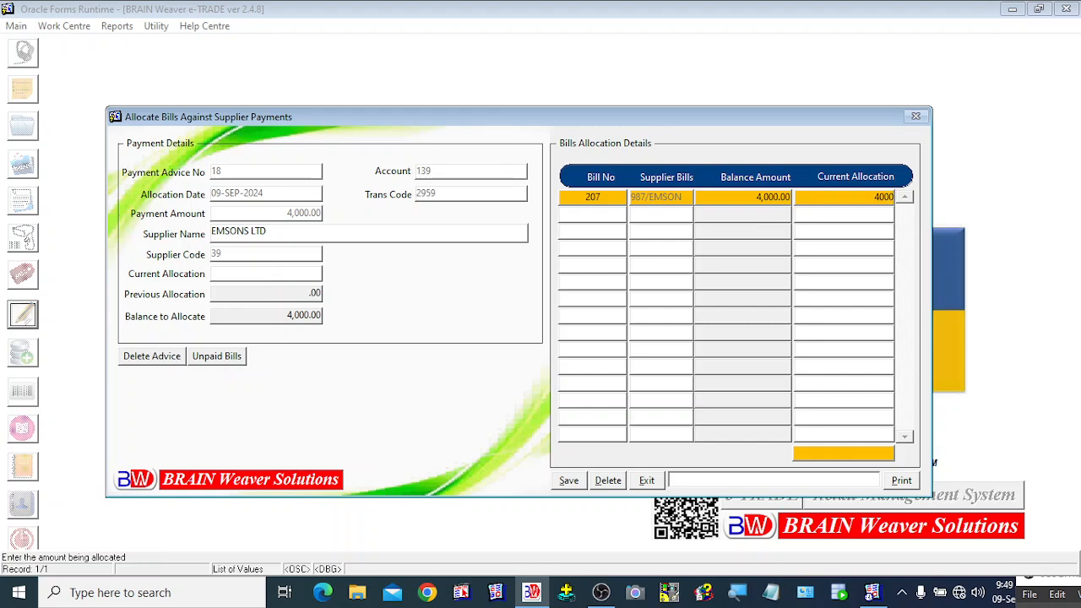
key("Tab")
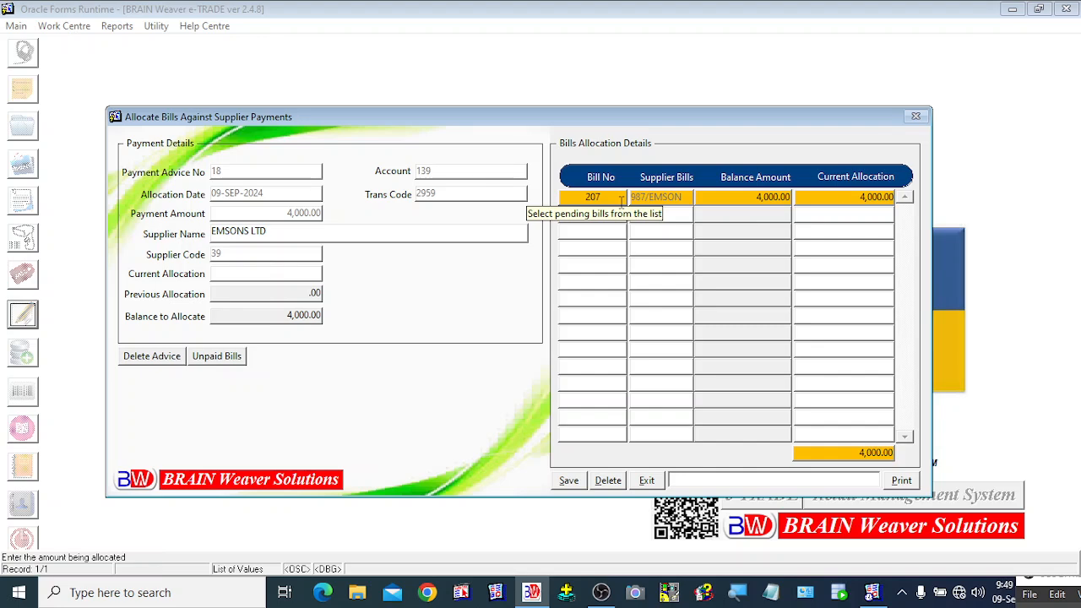
left_click(571, 483)
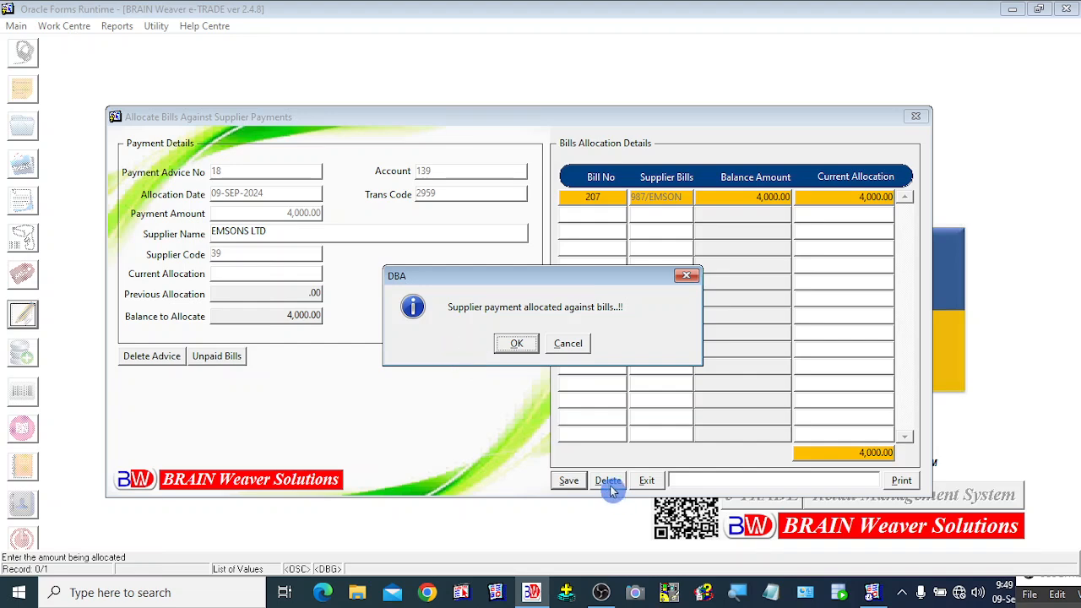
left_click(518, 346)
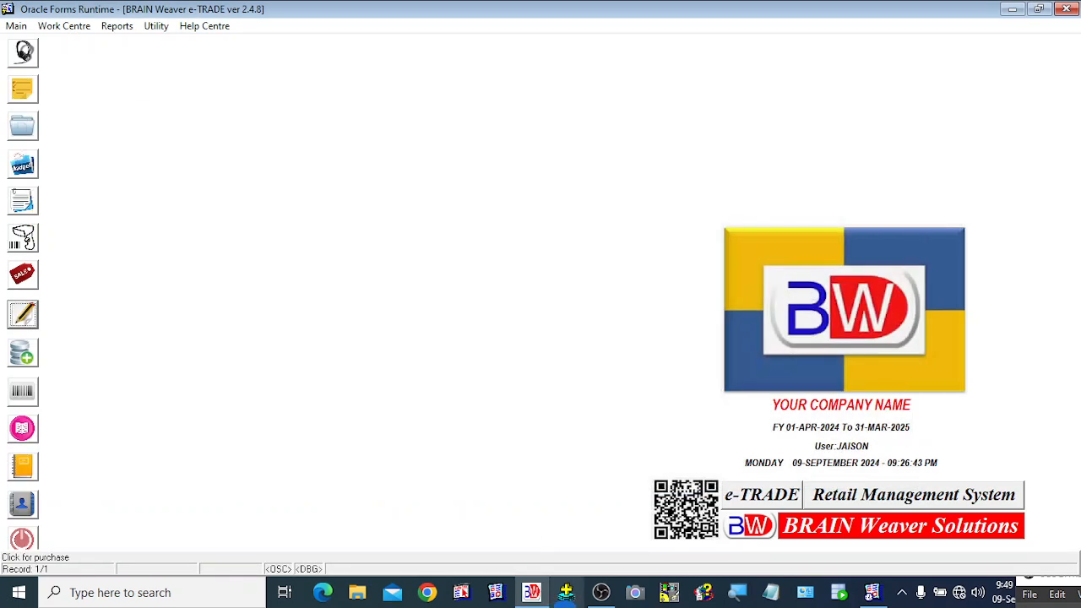
- Reopen the supplier payment allocation form and select EMSONS LTD again for a new advice
left_click(68, 28)
mouse_move(144, 206)
left_click(309, 206)
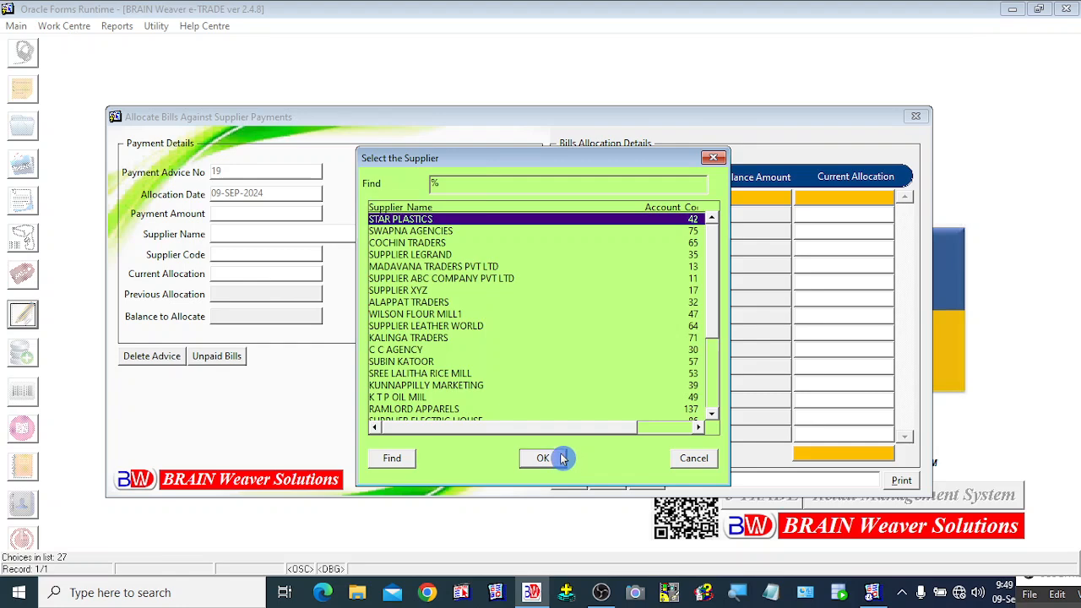
type("eMSONS LTD")
left_click(543, 458)
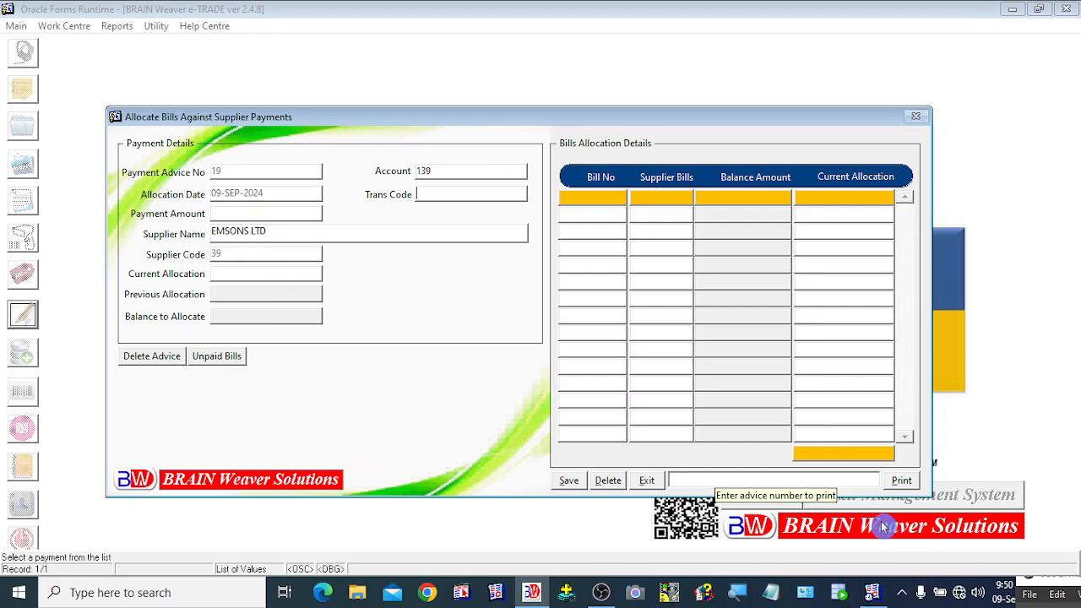
- Choose payment advice 18 of EMSONS LTD from the list of advices and print it to a preview
left_click(799, 481)
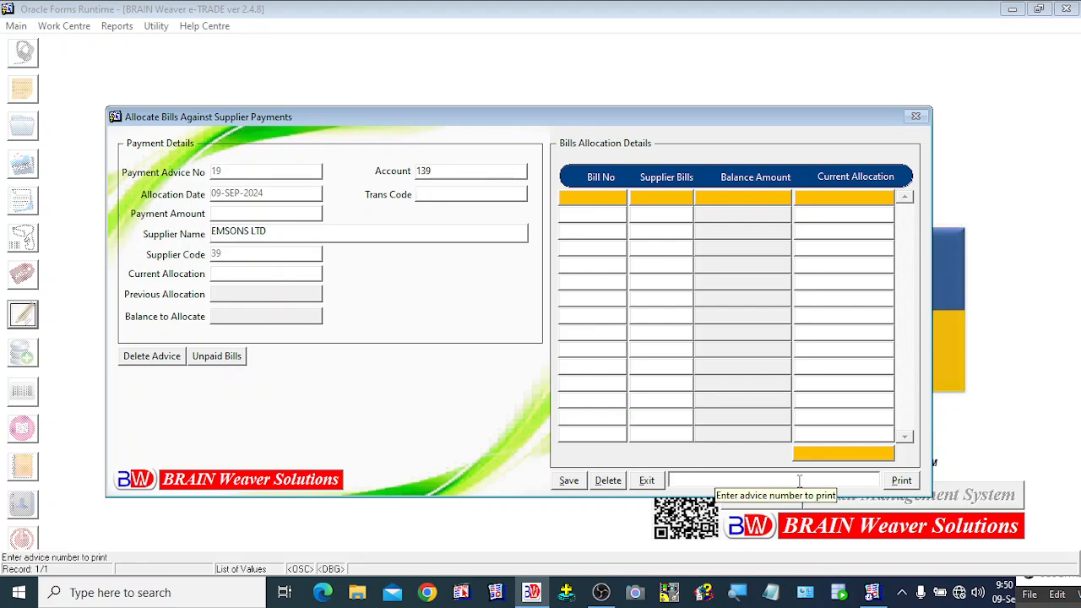
double_click(686, 479)
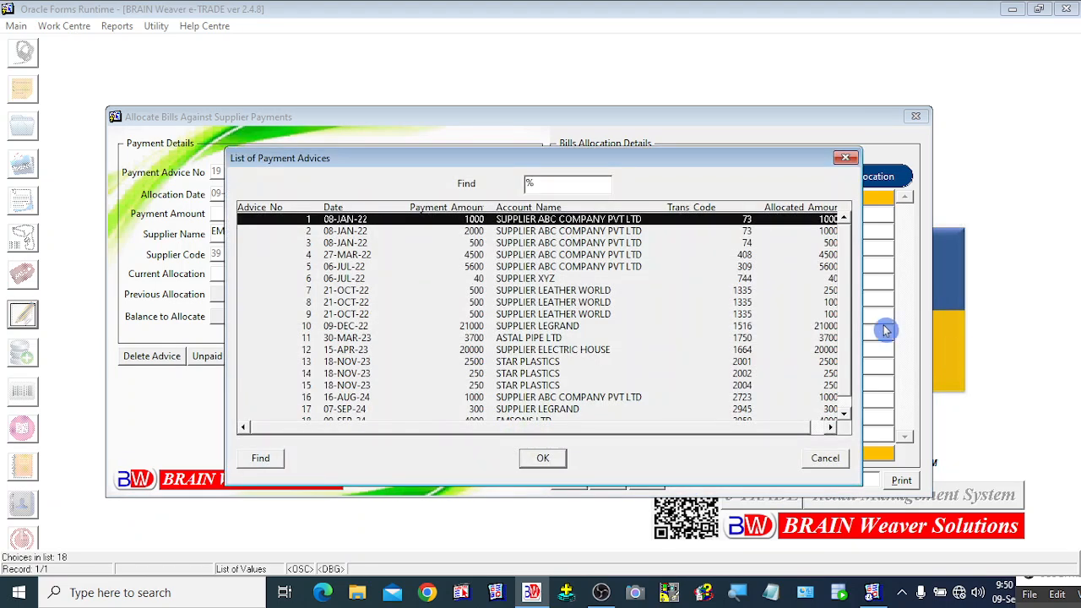
scroll(844, 324, "down", 1)
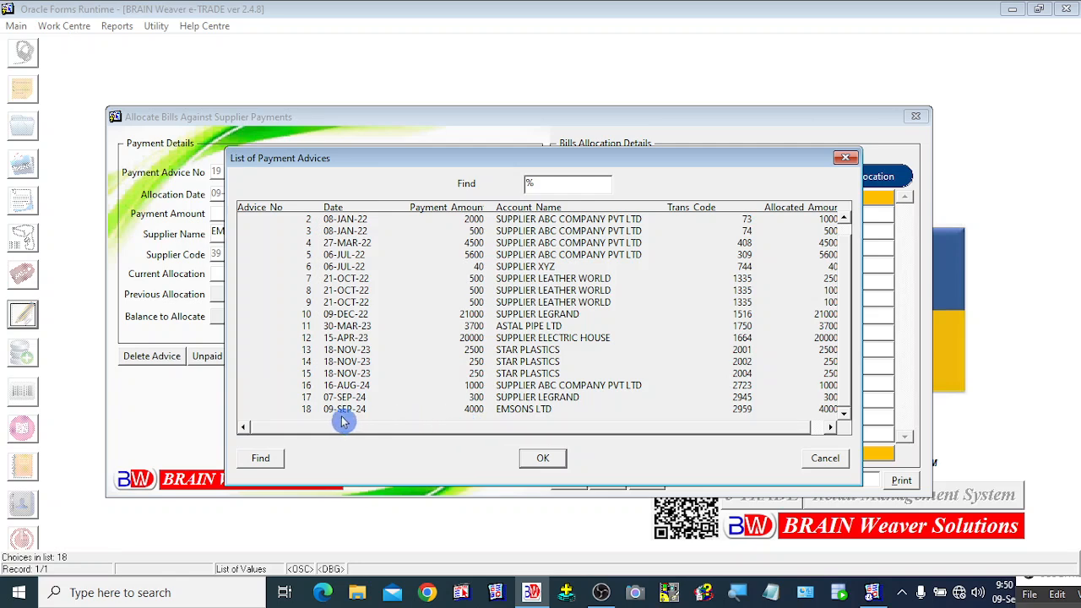
left_click(492, 411)
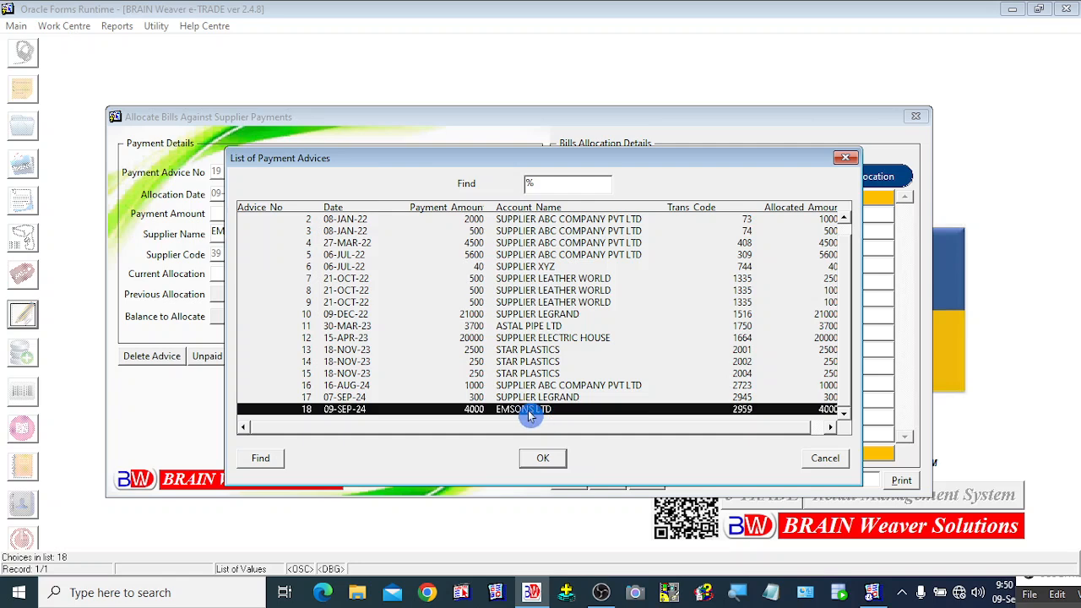
left_click(545, 465)
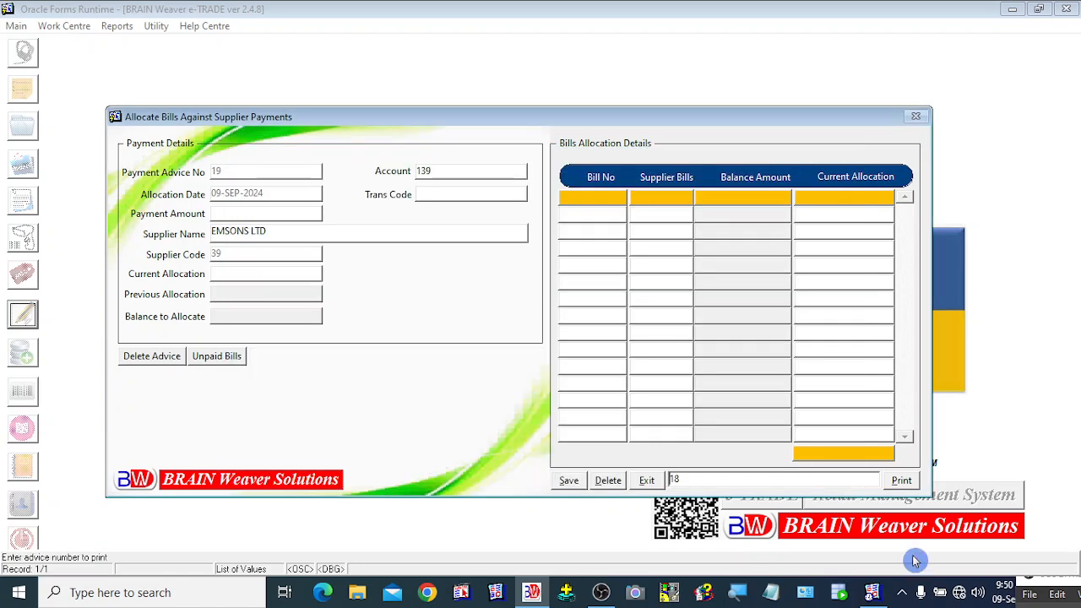
left_click(901, 486)
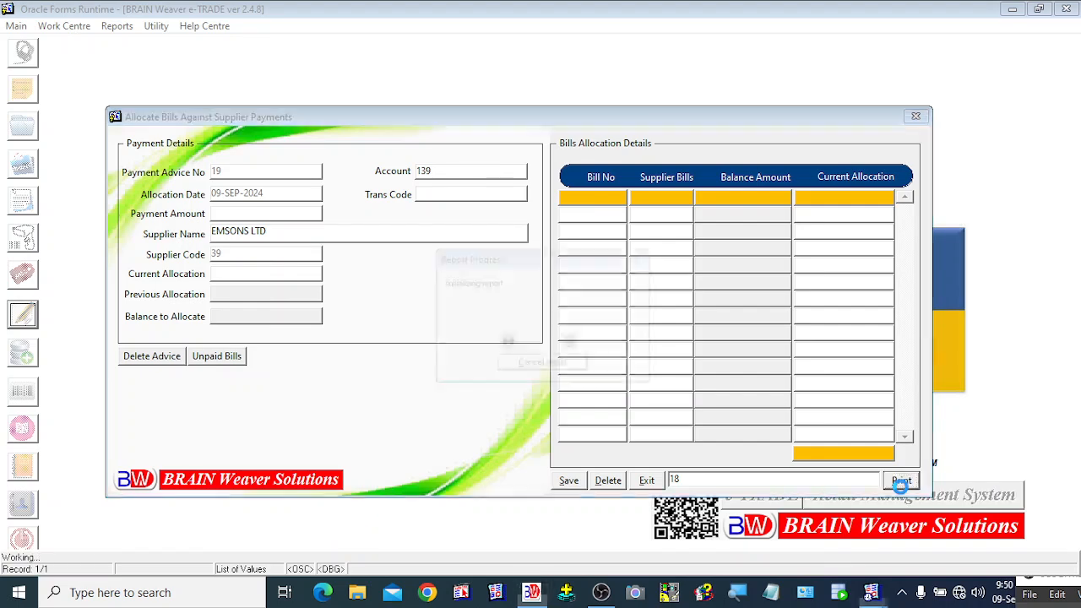
- Enlarge the payment advice preview and examine the supplier details, paid amount and payment allocation details
left_click(779, 41)
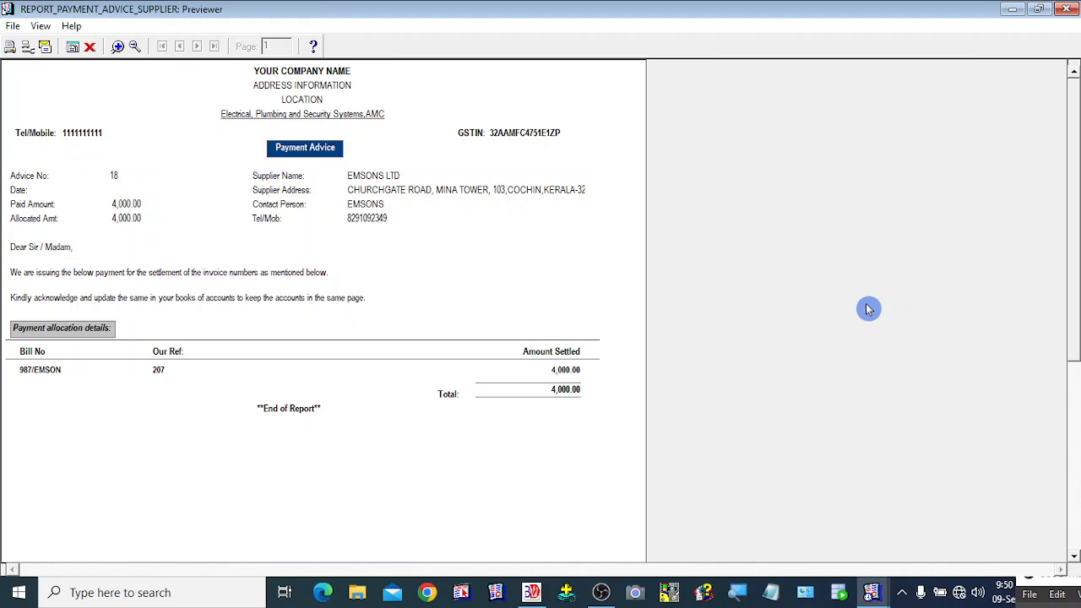
left_click_drag(1074, 250, 1076, 224)
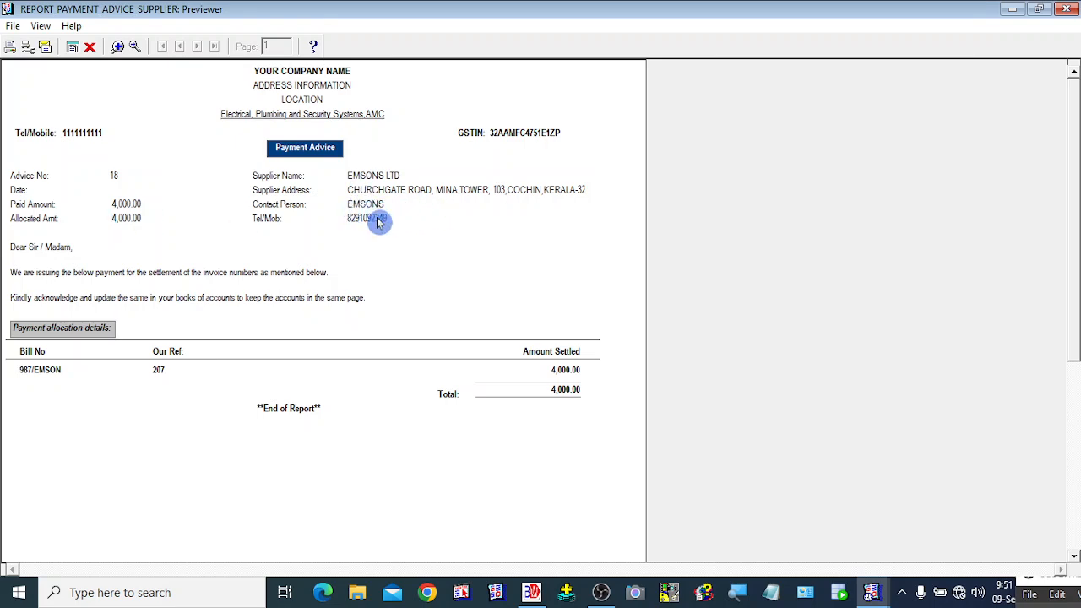
left_click(119, 49)
left_click_drag(1075, 202, 1077, 266)
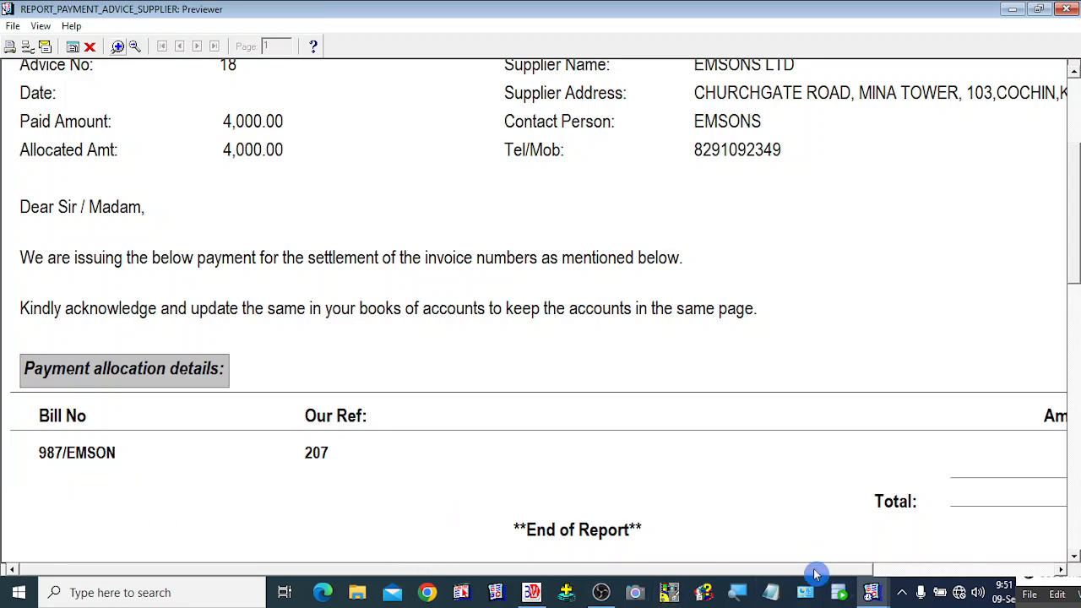
- Examine the amount settled and the complete payment advice, and close the preview and the supplier payment allocation form
left_click_drag(815, 574, 675, 583)
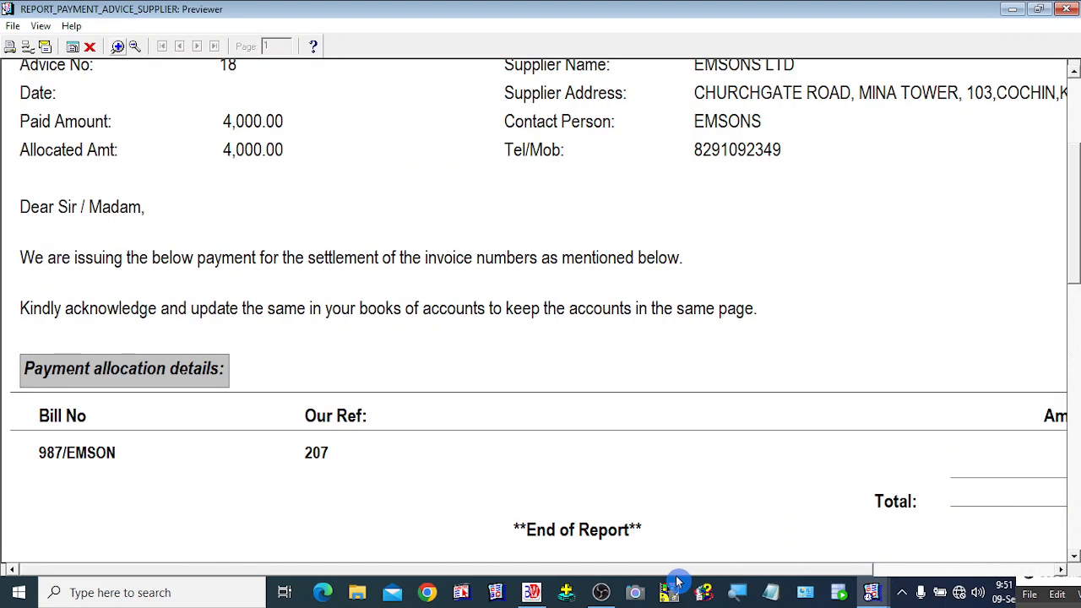
left_click_drag(700, 577, 977, 572)
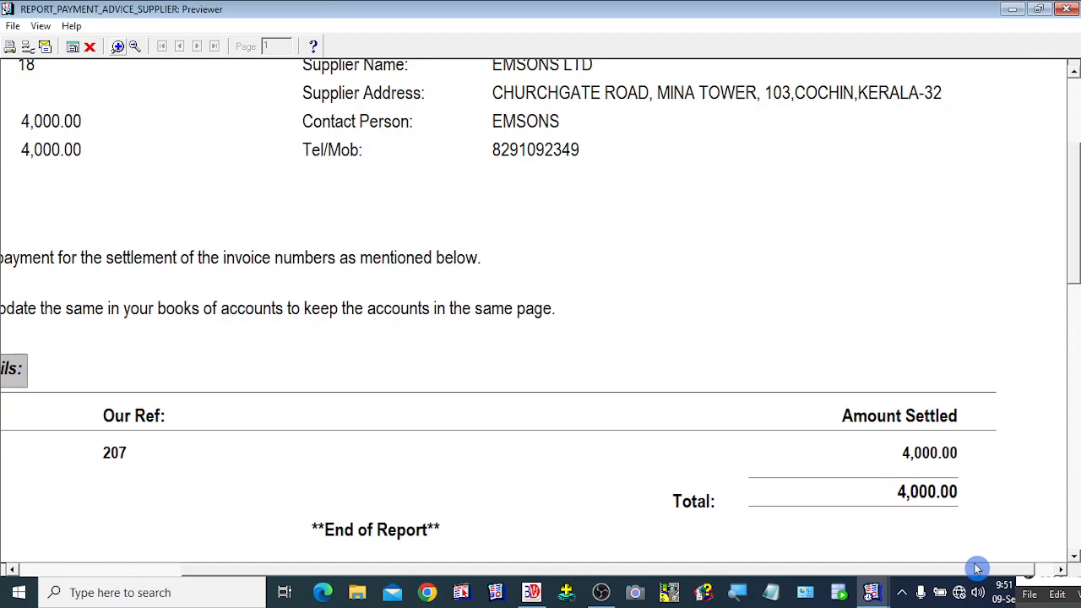
left_click(134, 48)
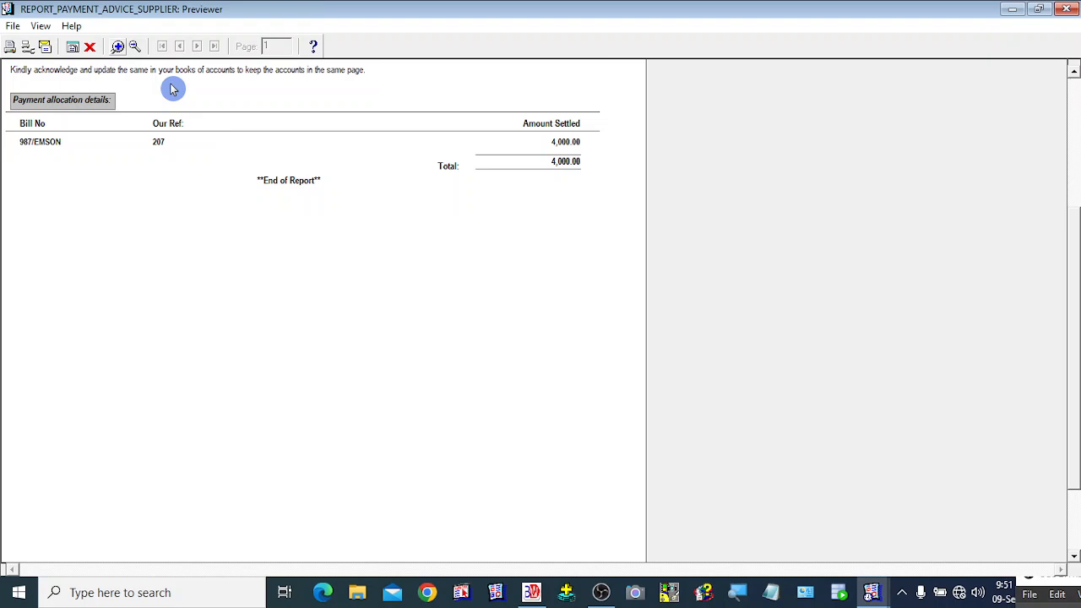
left_click_drag(1074, 371, 1077, 237)
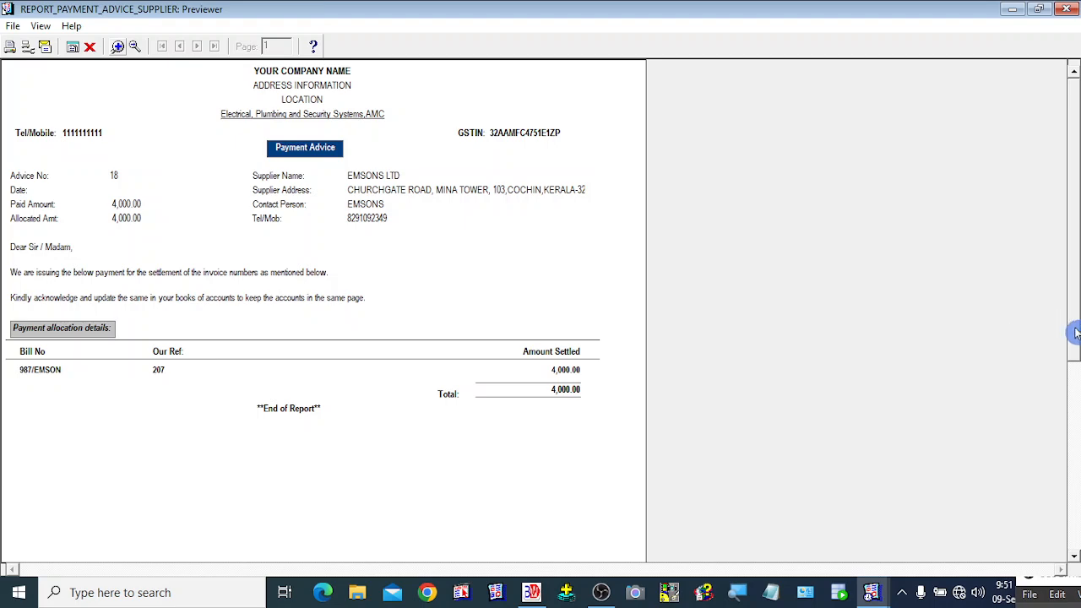
left_click_drag(1075, 332, 1077, 242)
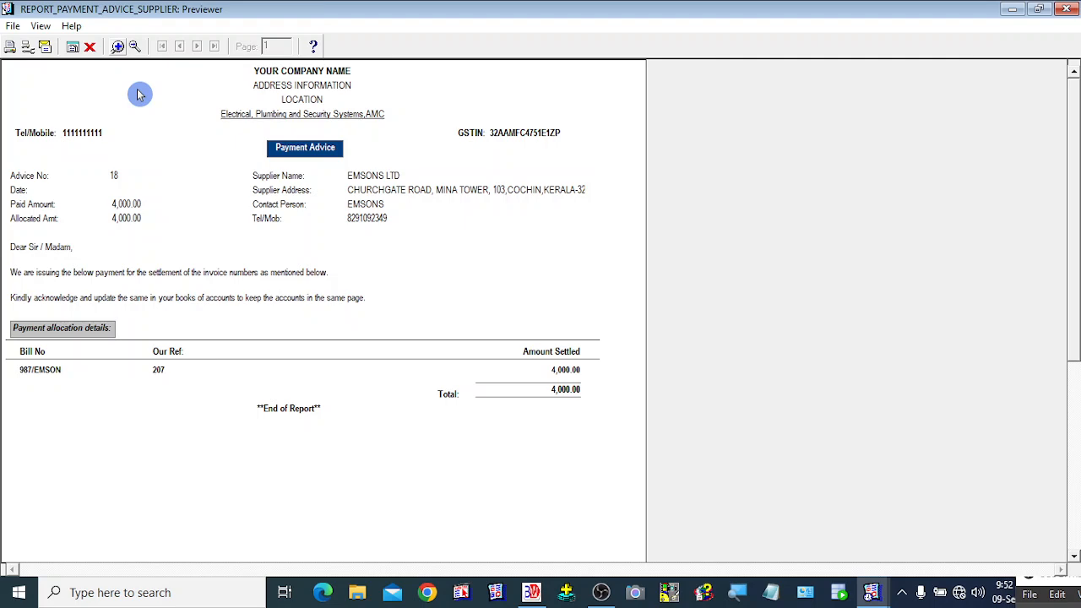
left_click(122, 49)
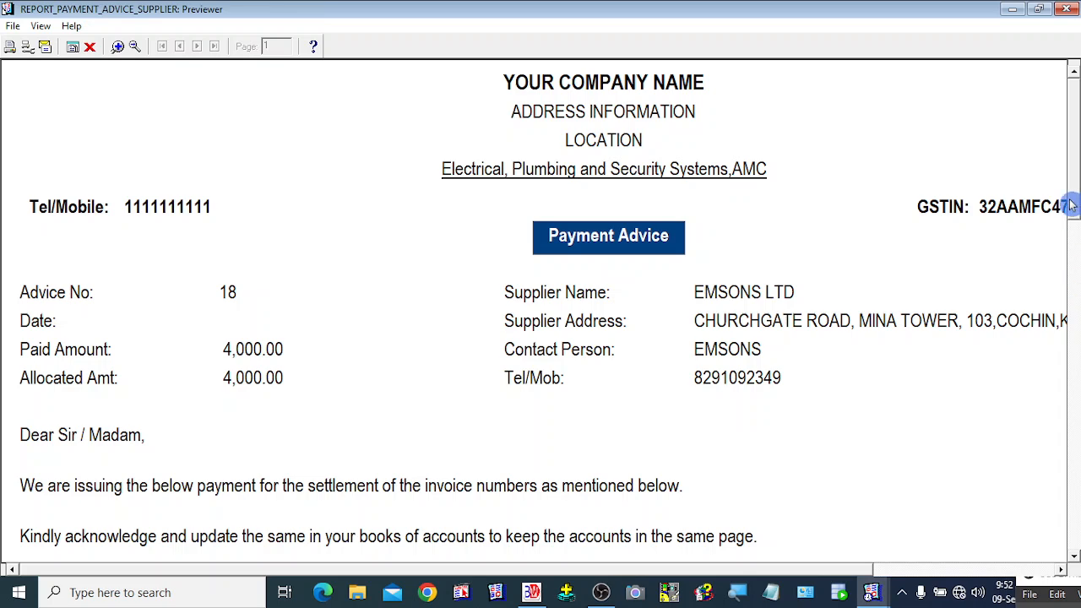
left_click_drag(1073, 205, 1074, 324)
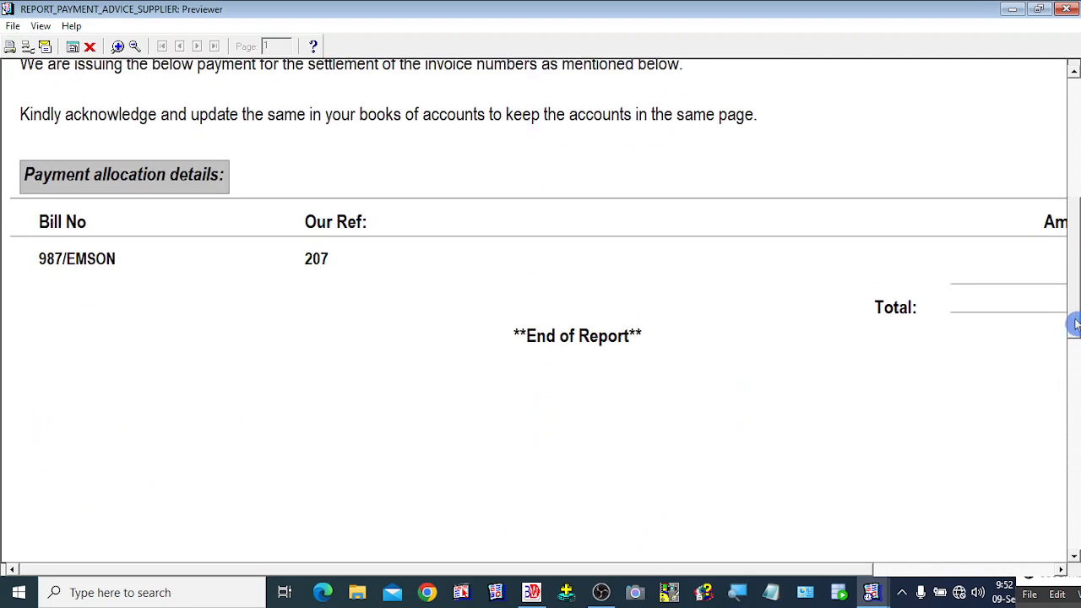
left_click(134, 46)
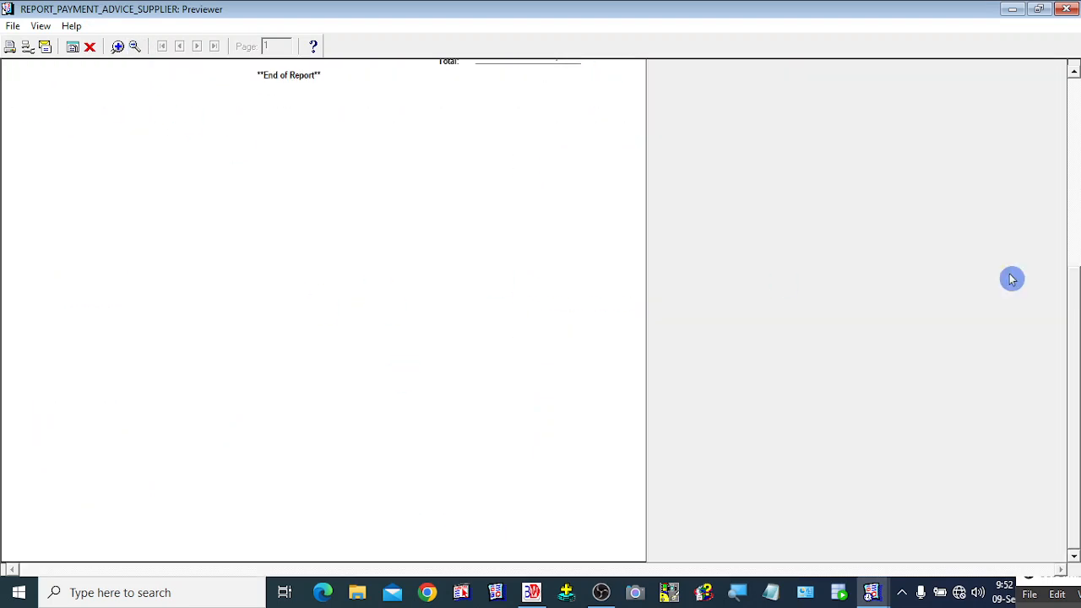
left_click(1074, 142)
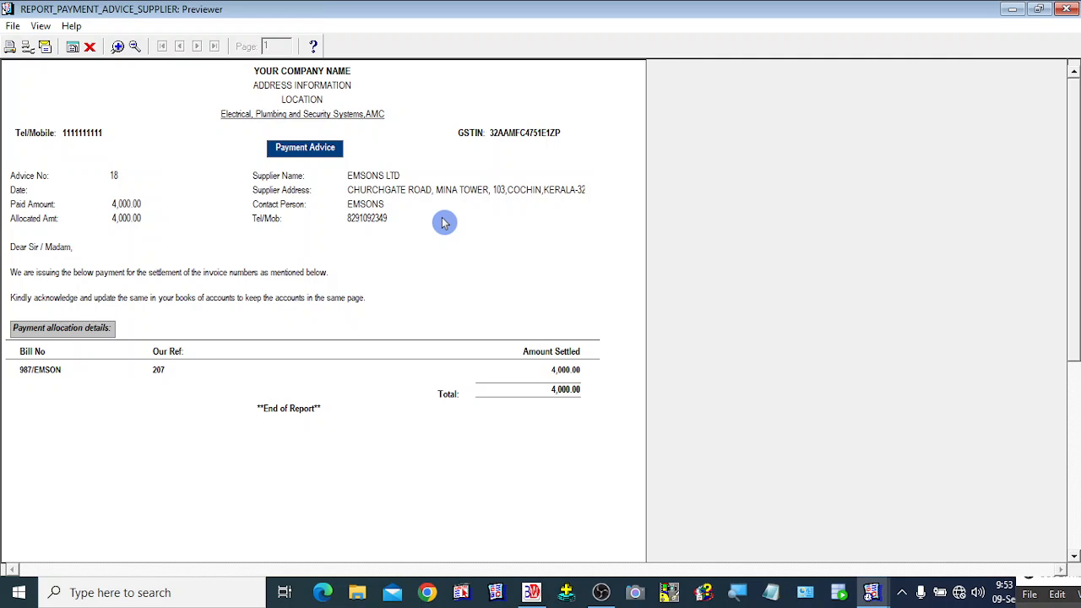
left_click(94, 52)
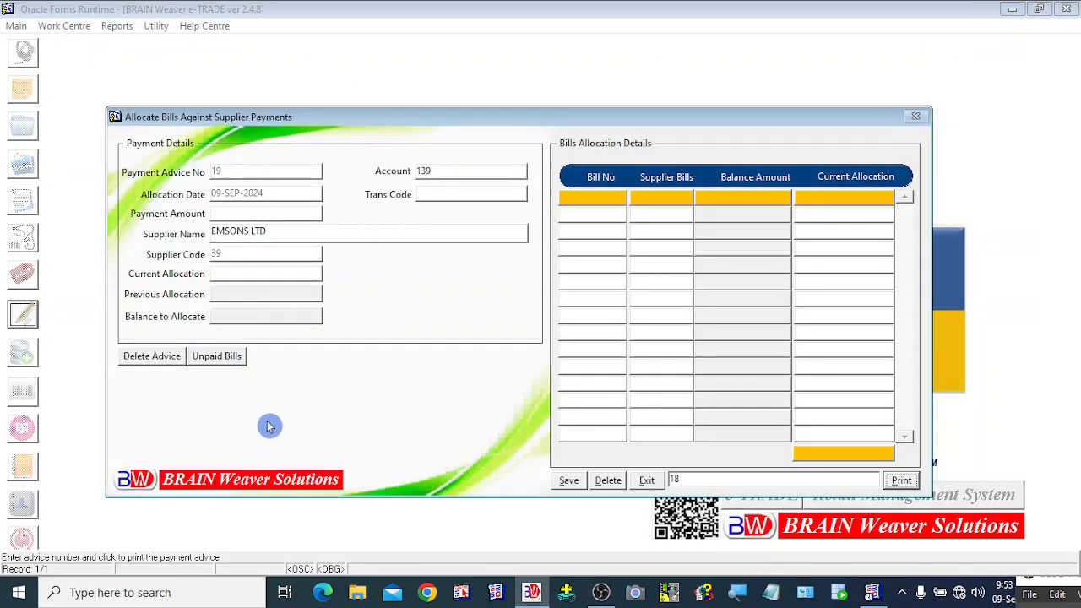
left_click(646, 481)
- Open a new credit entry in the purchase register and select EMSONS LTD as the supplier
left_click(64, 26)
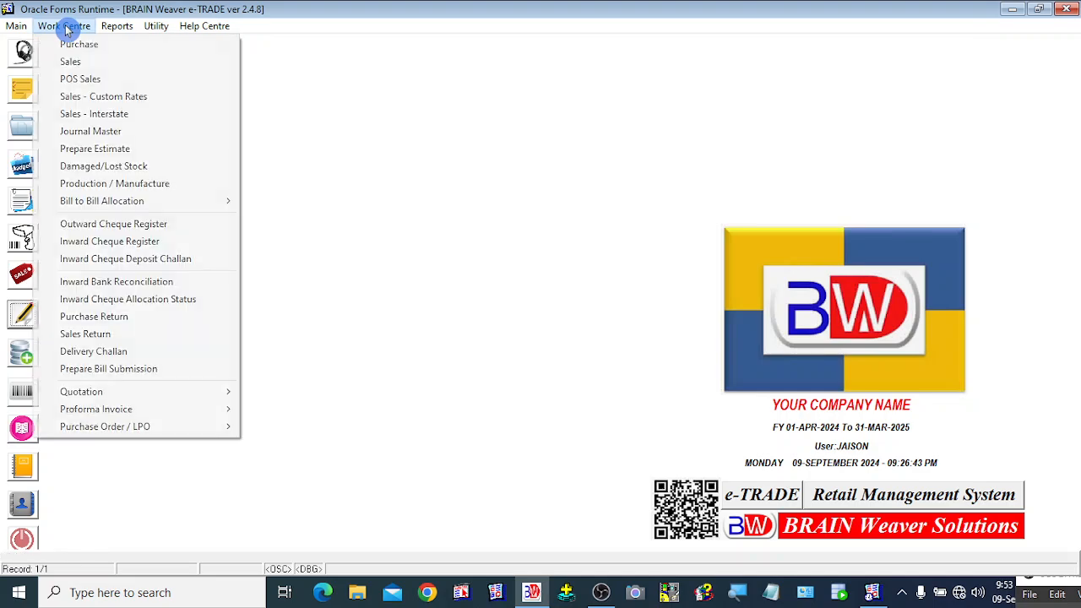
left_click(108, 327)
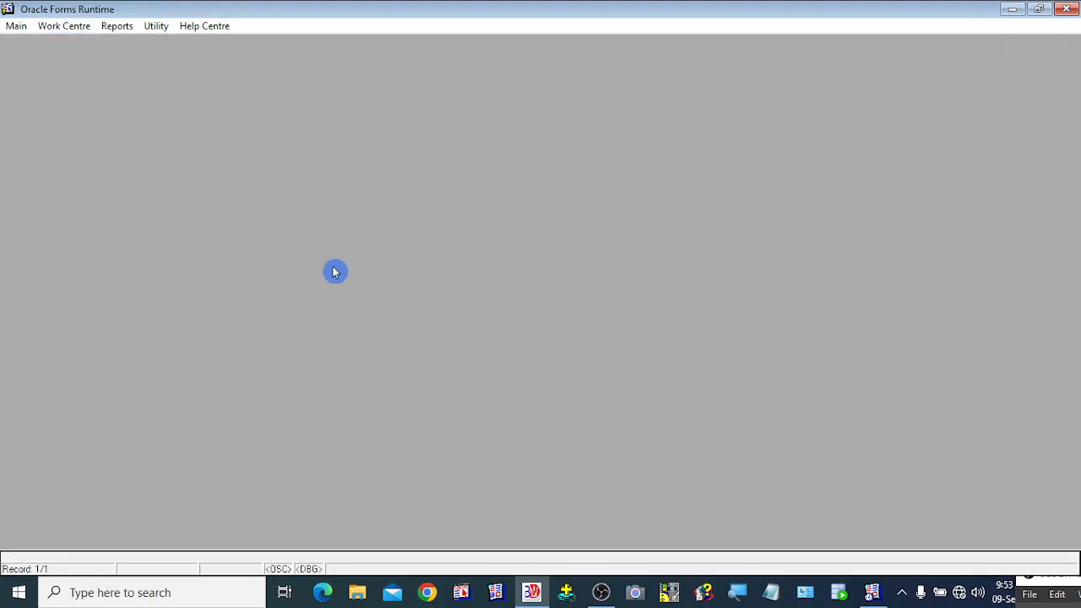
key("Return")
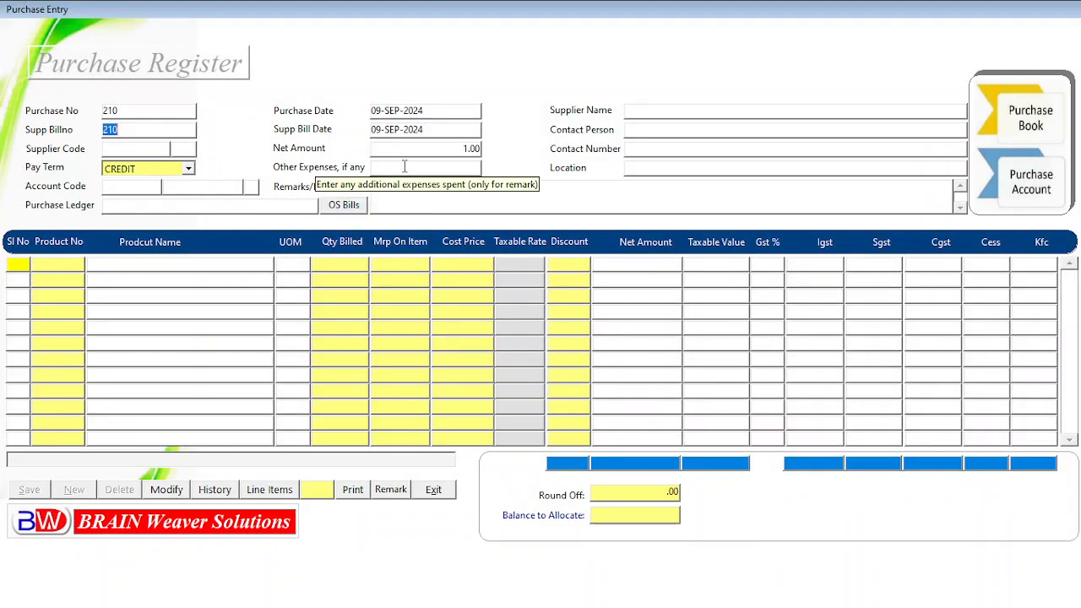
key("Return")
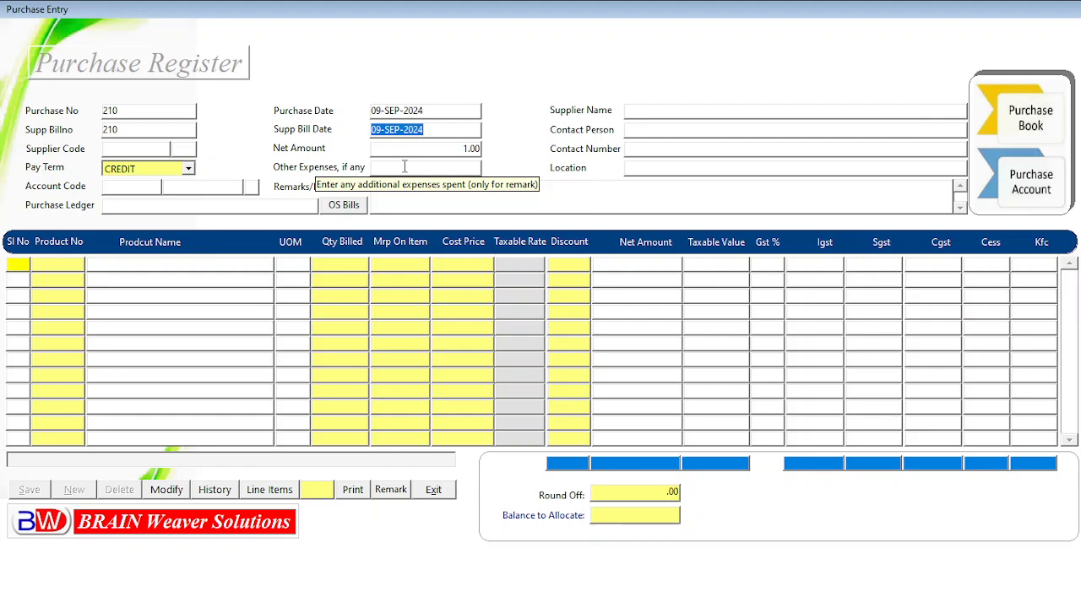
key("Return")
type("eMSONS LTD%")
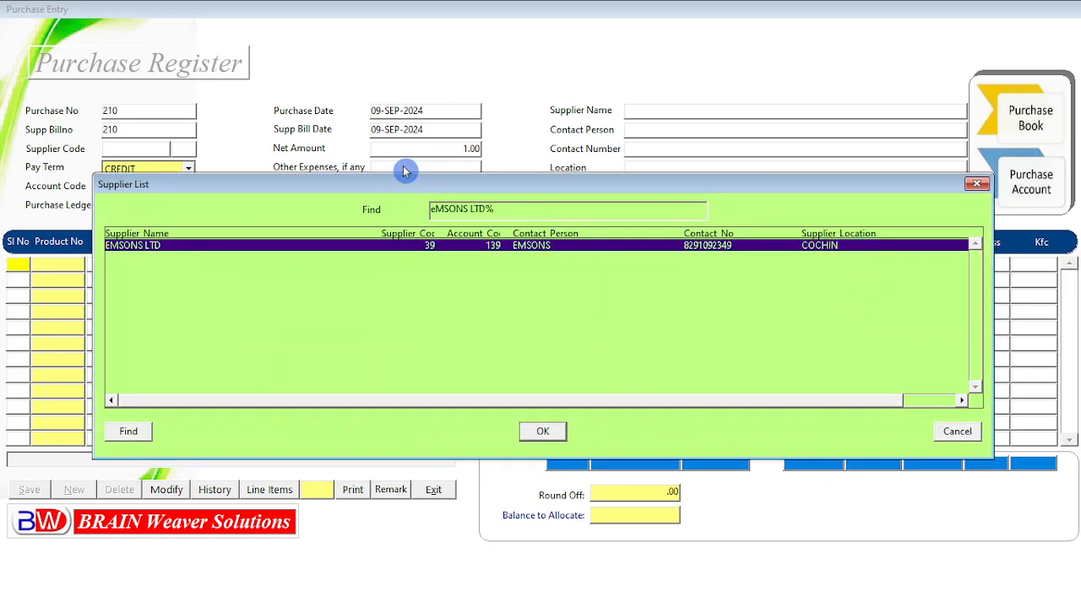
key("Return")
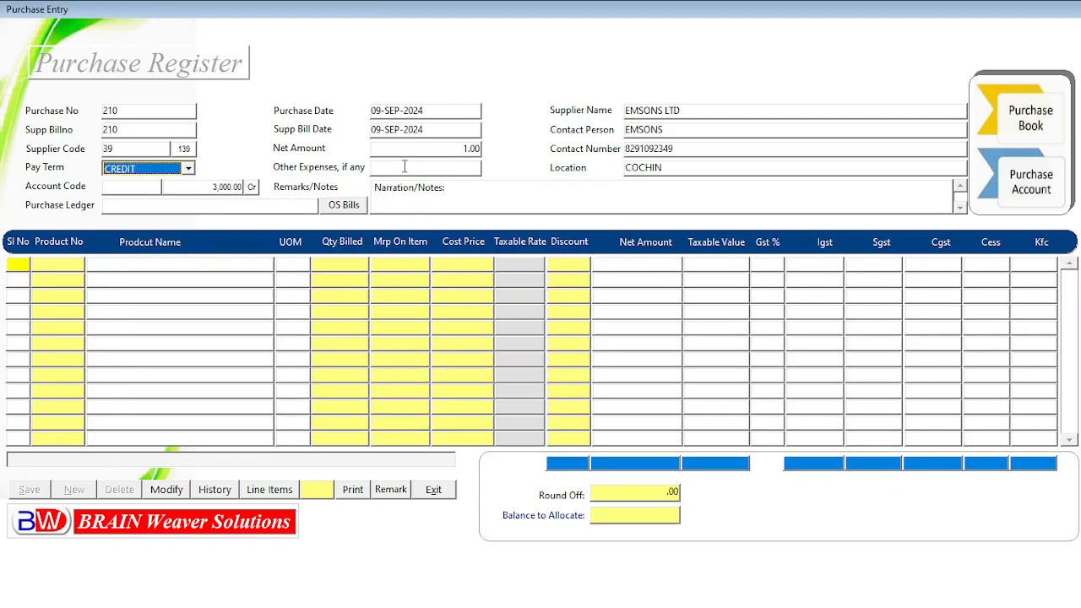
- Review the outstanding bills of EMSONS LTD in the list of bills payable, and exit the purchase register
left_click(342, 207)
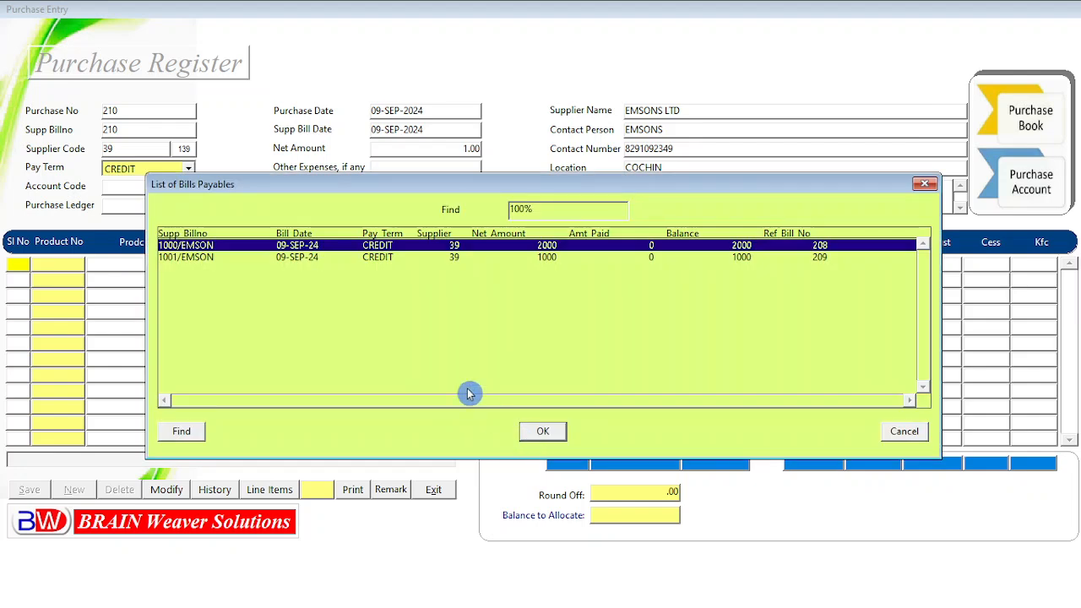
left_click(298, 257)
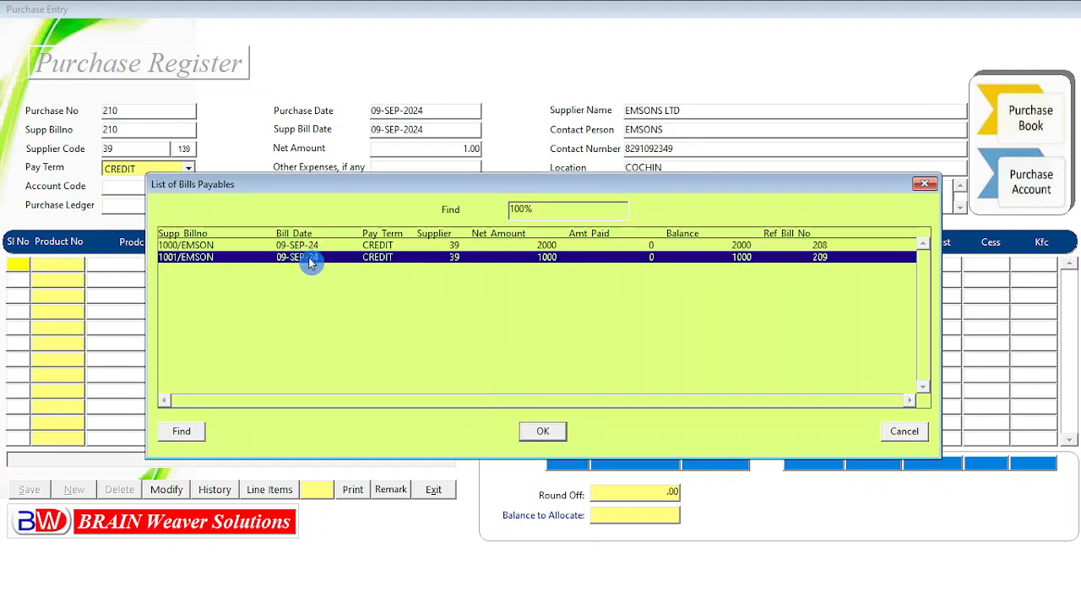
left_click(312, 247)
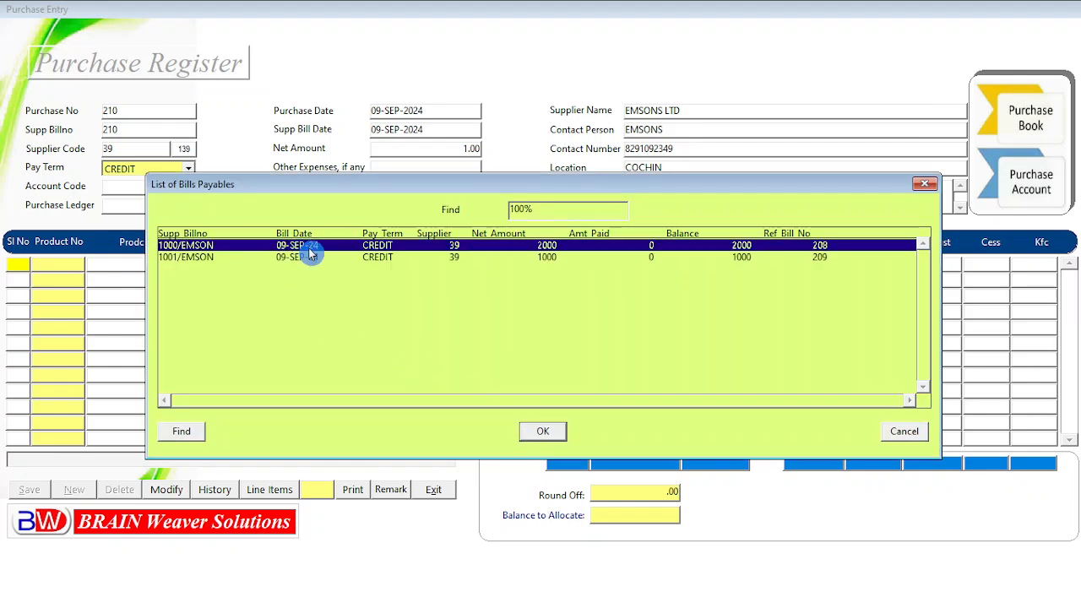
left_click(315, 259)
left_click(316, 246)
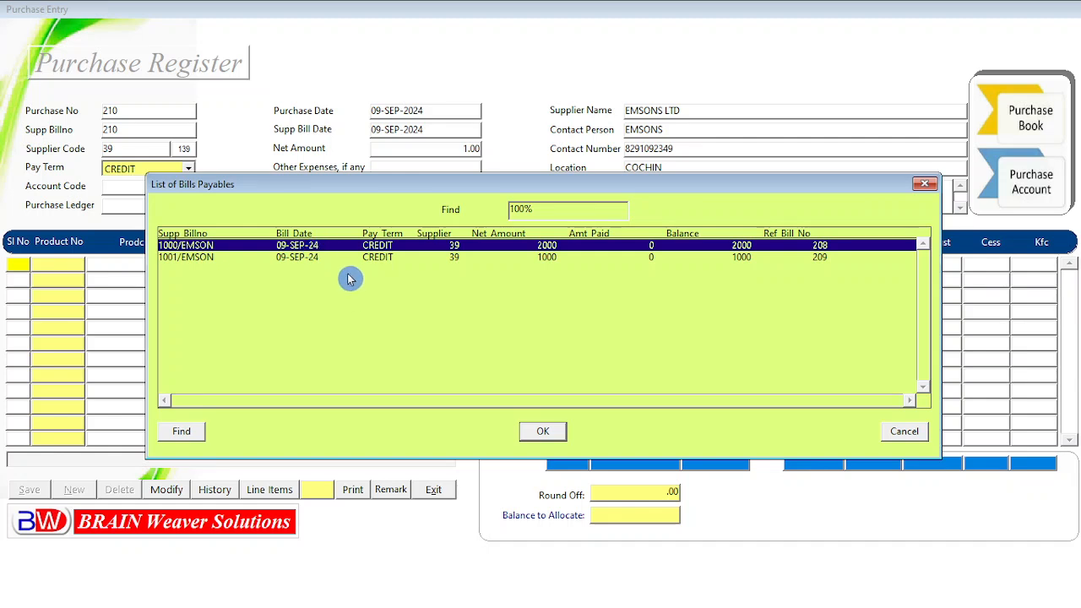
left_click(287, 259)
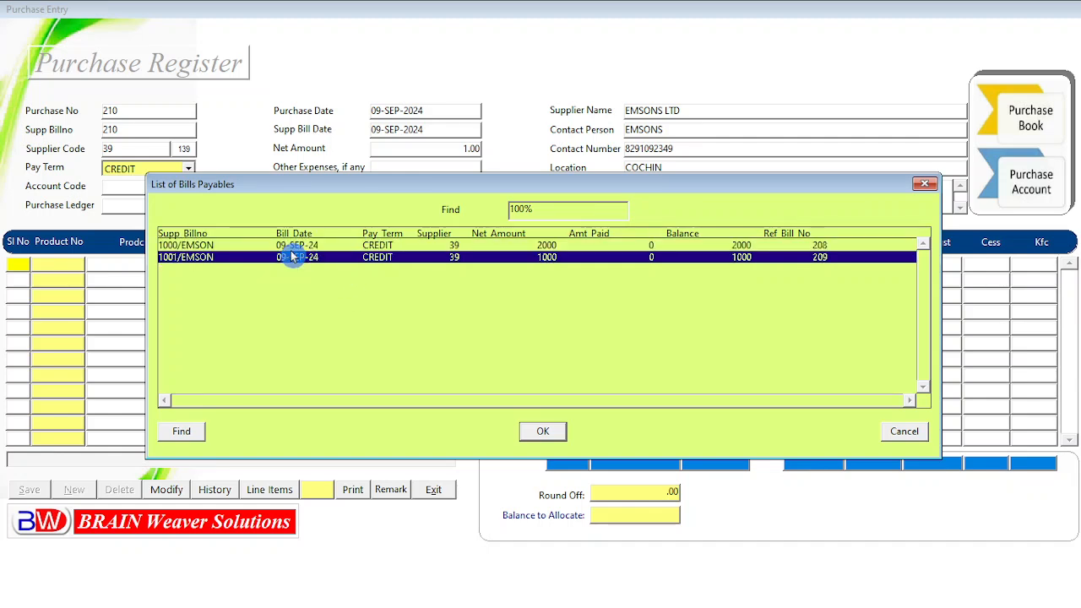
left_click(293, 246)
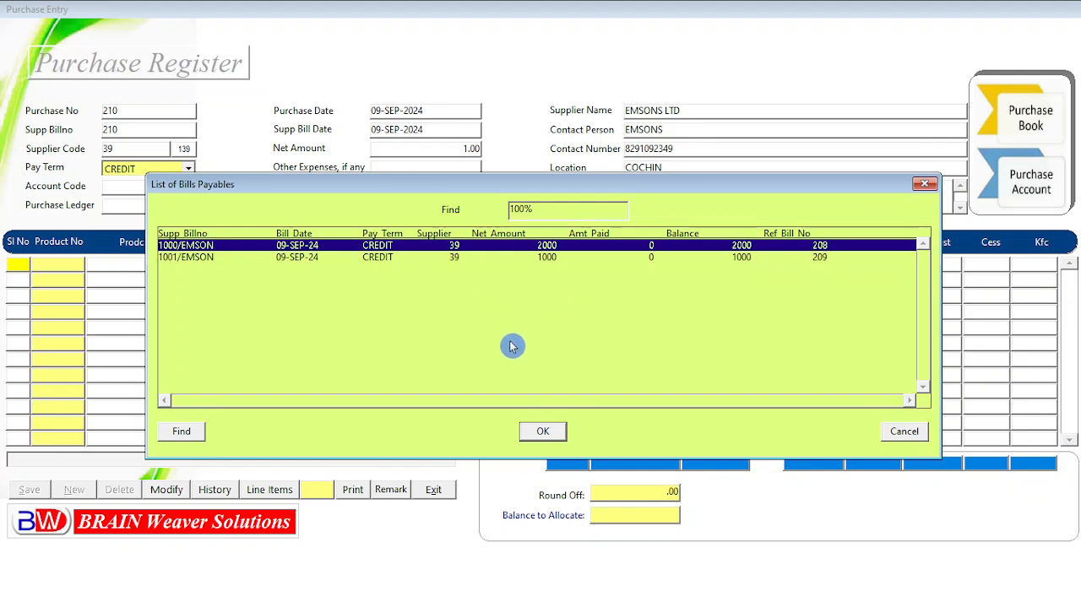
left_click(903, 441)
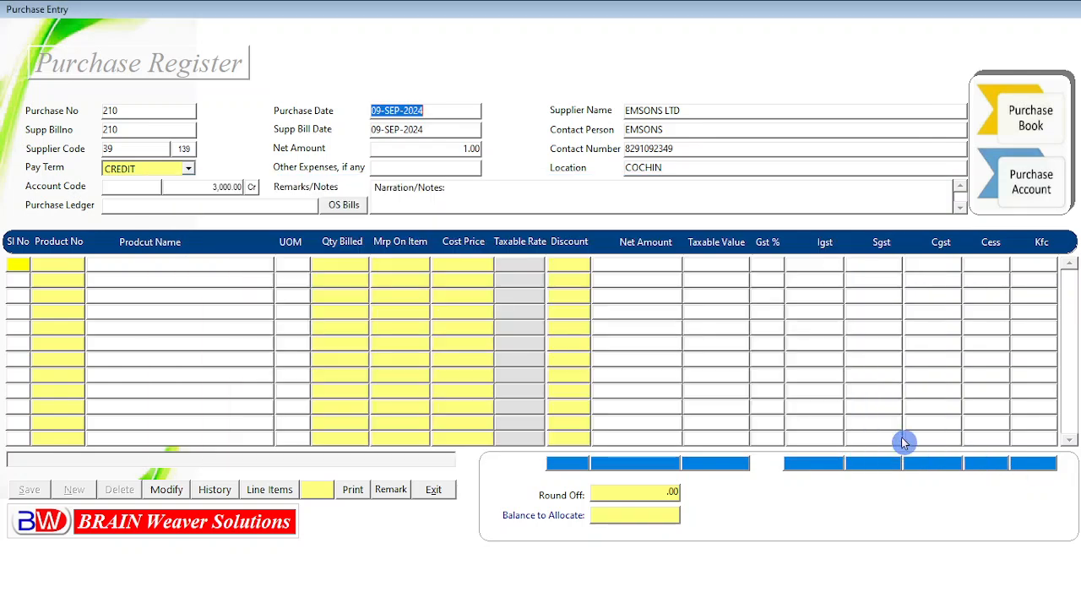
left_click(434, 490)
- Reopen the supplier payment allocation form with STAR PLASTICS as the supplier
left_click(76, 27)
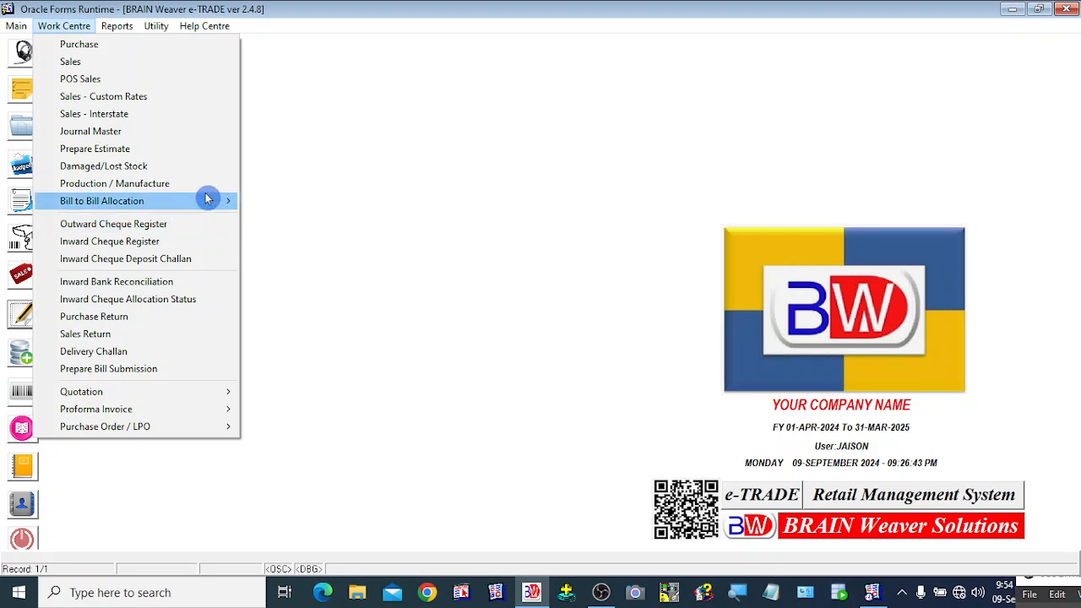
mouse_move(207, 198)
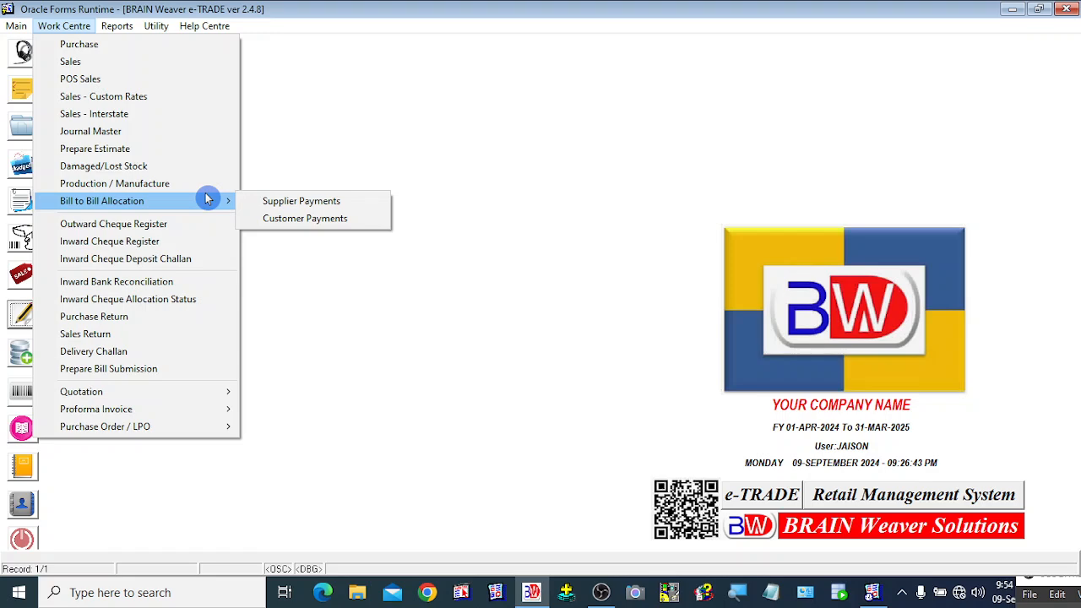
left_click(251, 203)
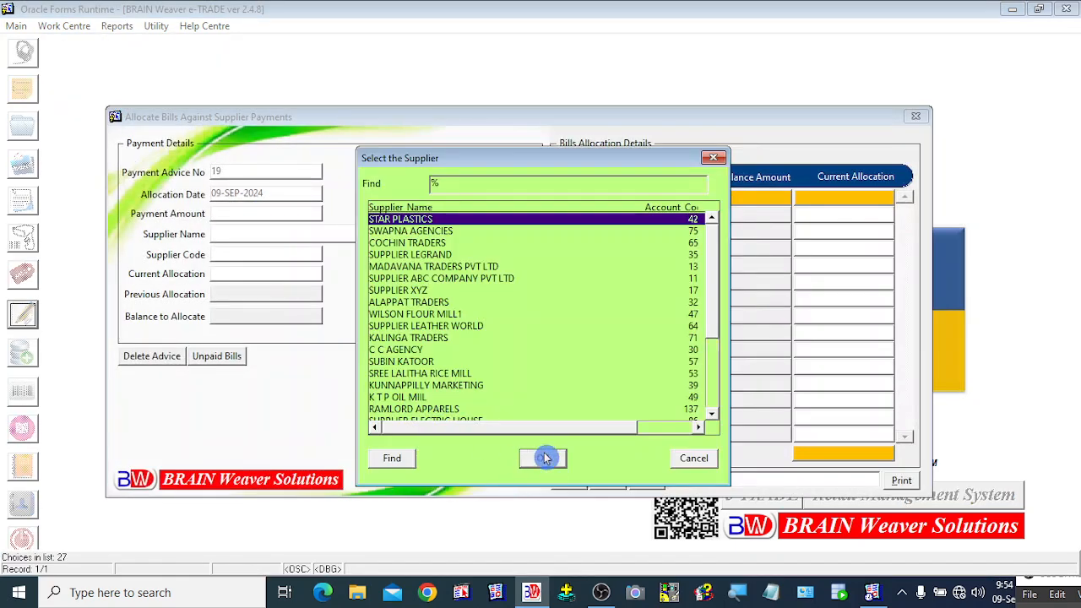
left_click(543, 456)
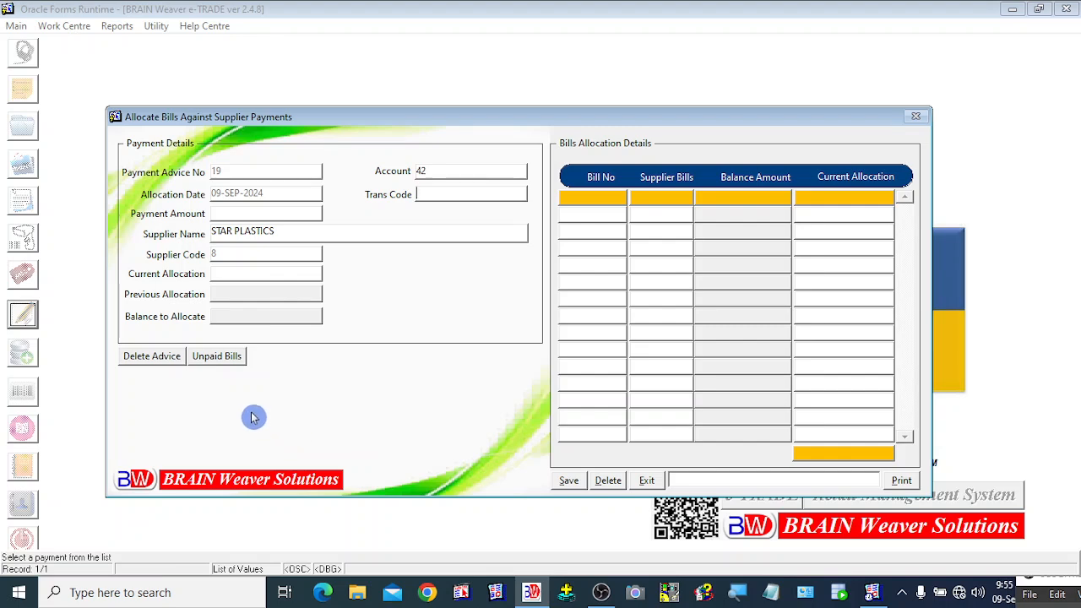
- Select payment advice 18 of EMSONS LTD for deletion, decline the permanent deletion and exit the advice deletion form
left_click(152, 355)
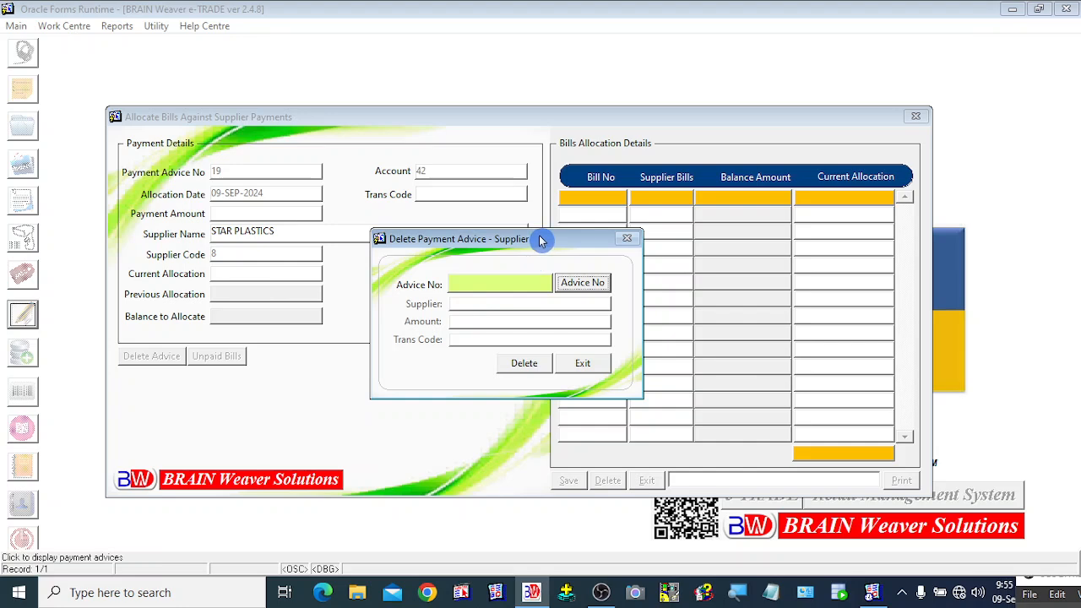
left_click_drag(542, 239, 550, 224)
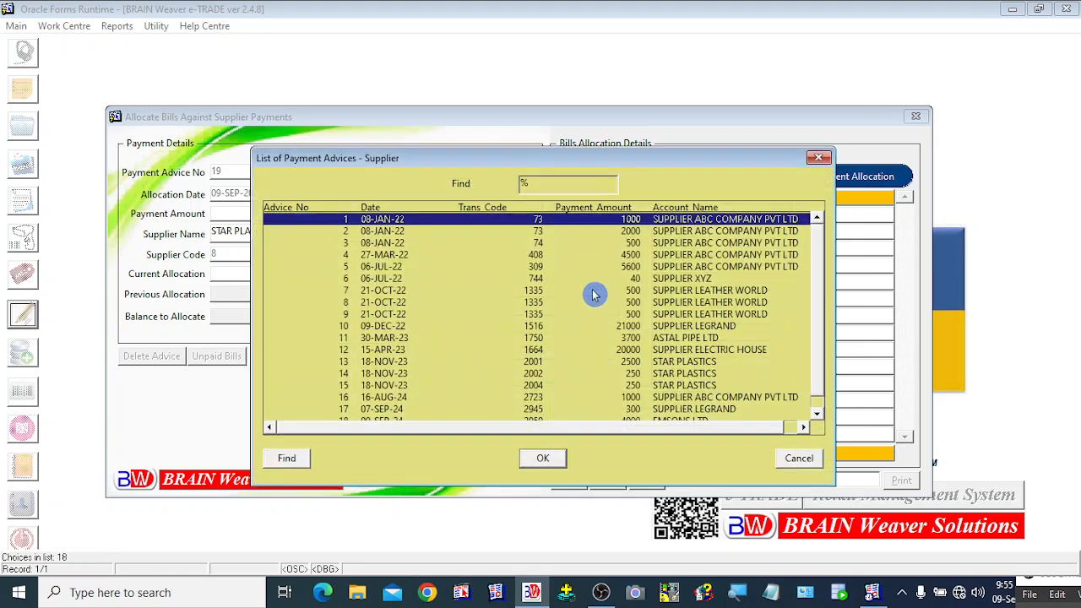
scroll(822, 270, "down", 1)
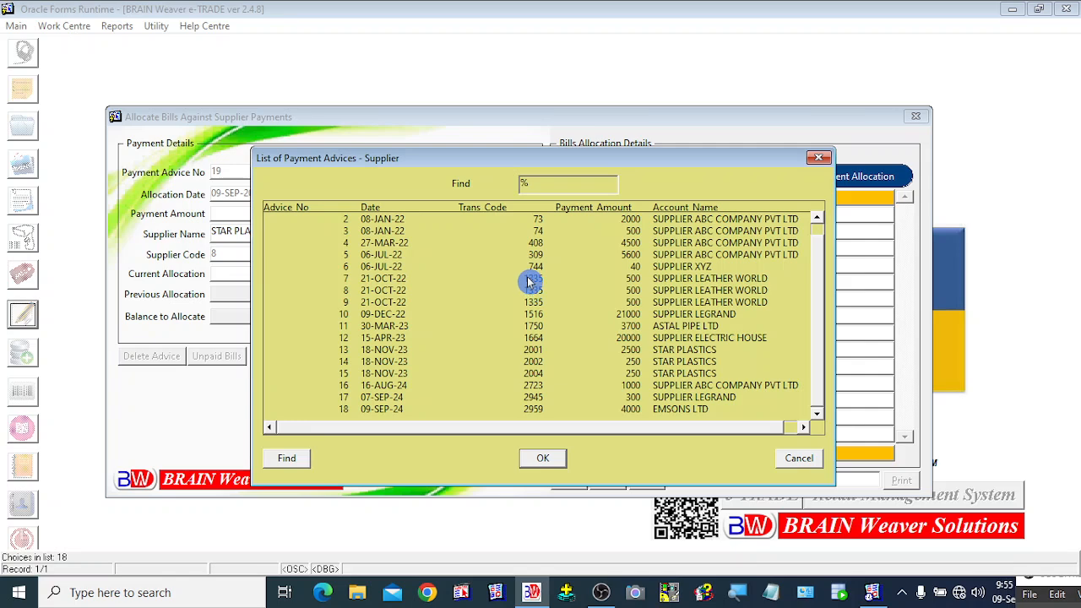
left_click(538, 410)
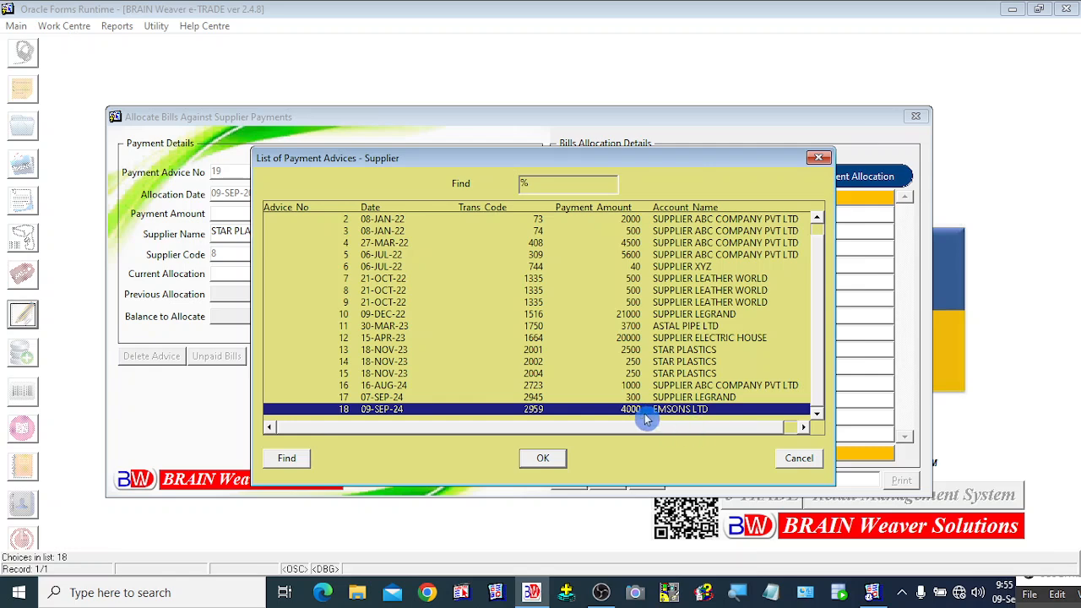
left_click(549, 463)
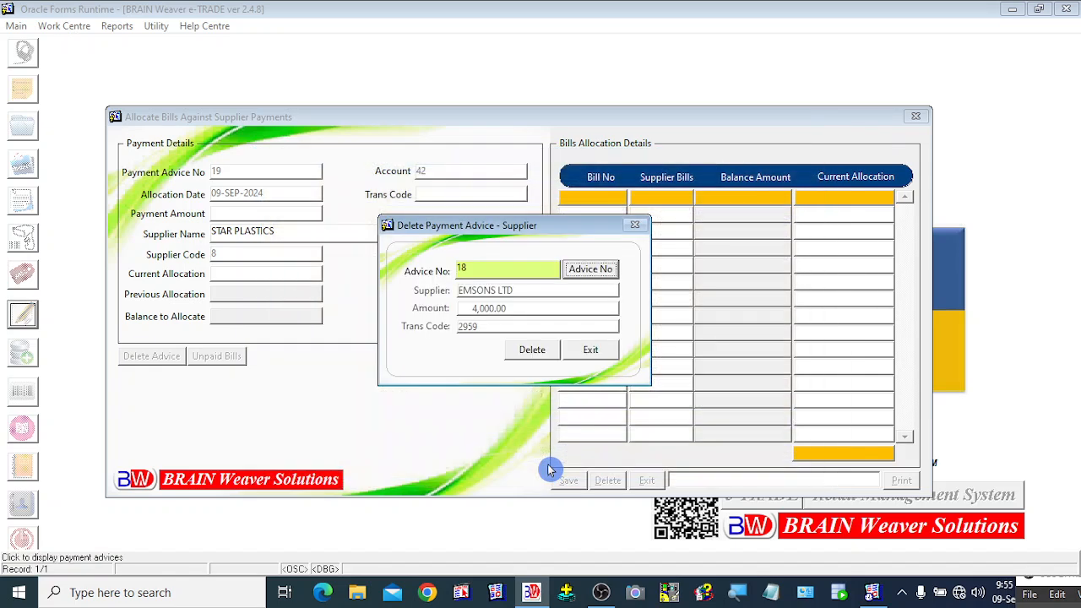
left_click(534, 351)
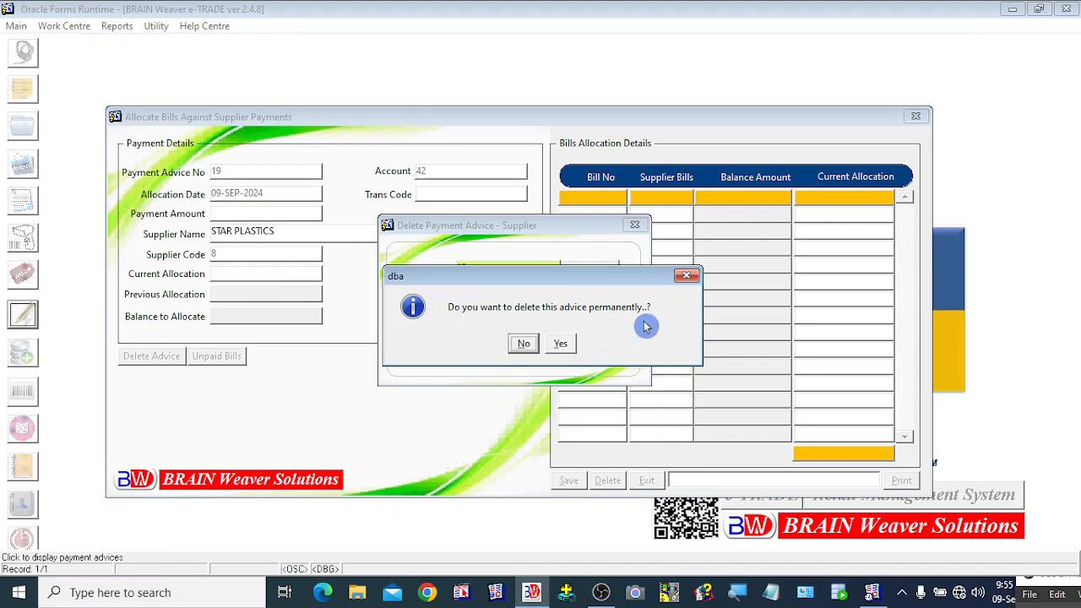
left_click(524, 347)
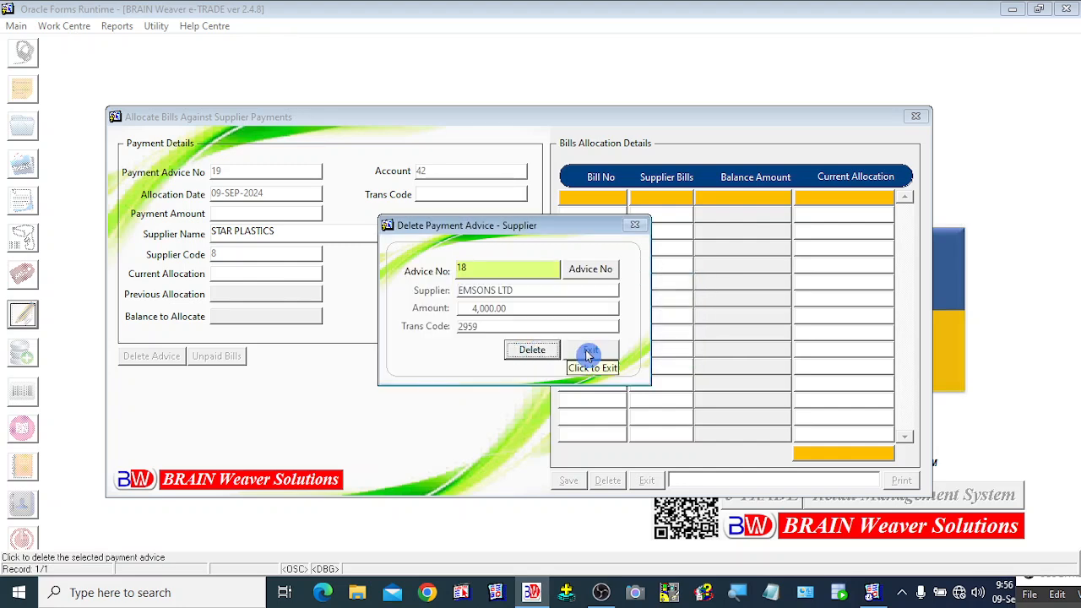
left_click(589, 356)
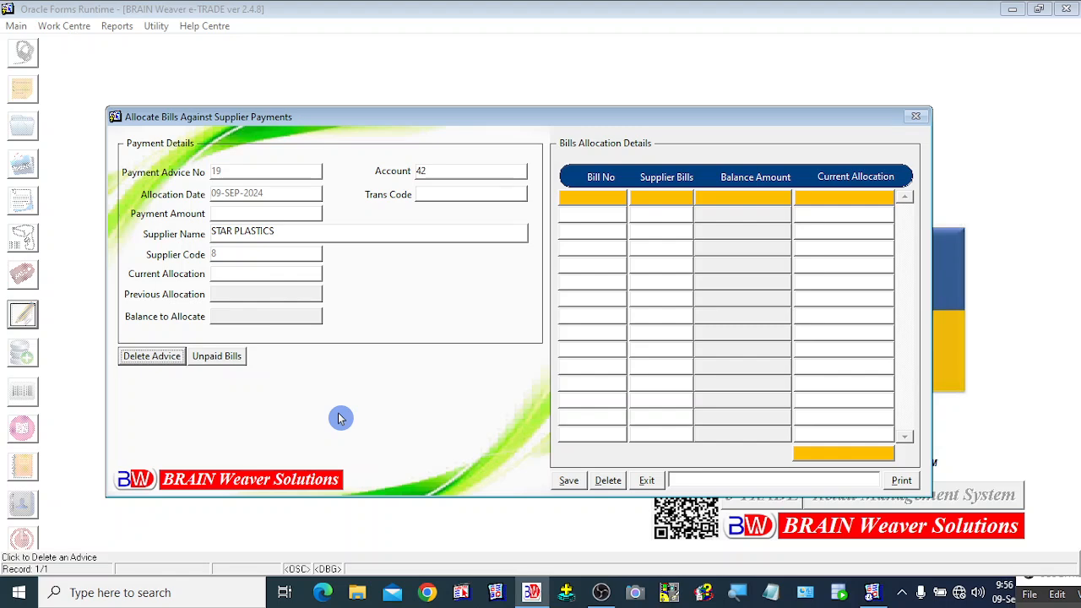
- Open the list of unpaid and unallocated purchase bills and look through the credit bills of the various suppliers
left_click(226, 361)
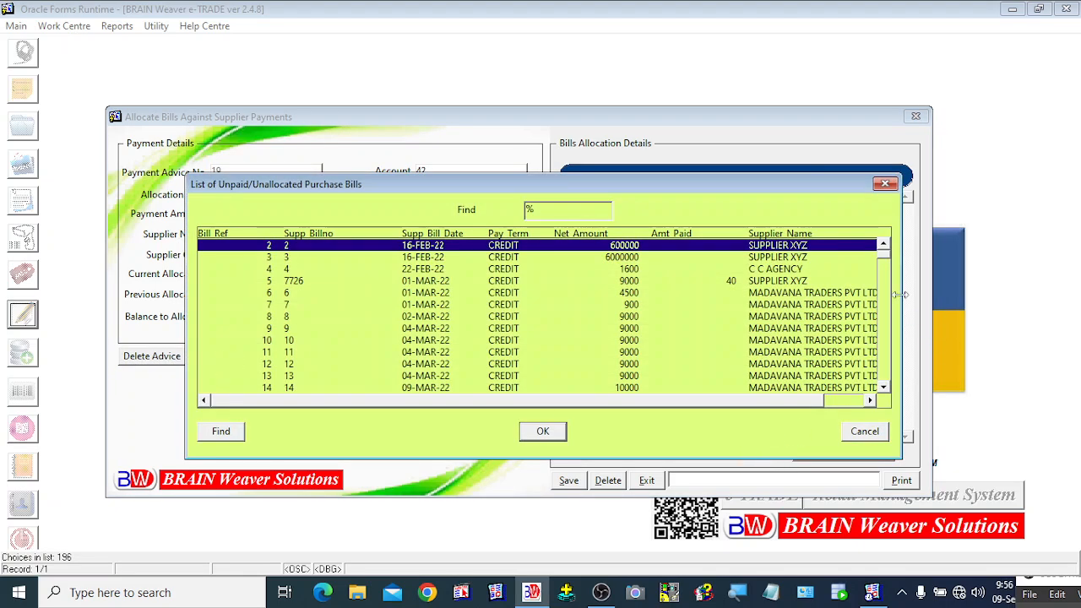
mouse_move(887, 259)
left_mouse_down()
mouse_move(887, 386)
mouse_move(890, 250)
left_mouse_up()
left_click(478, 296)
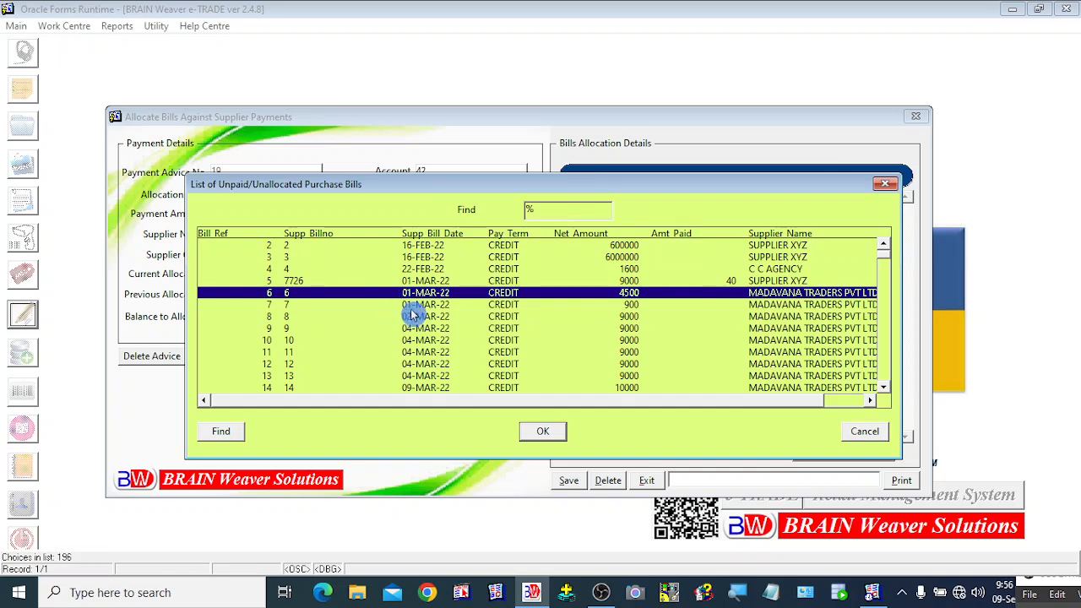
left_click(409, 352)
left_click(420, 283)
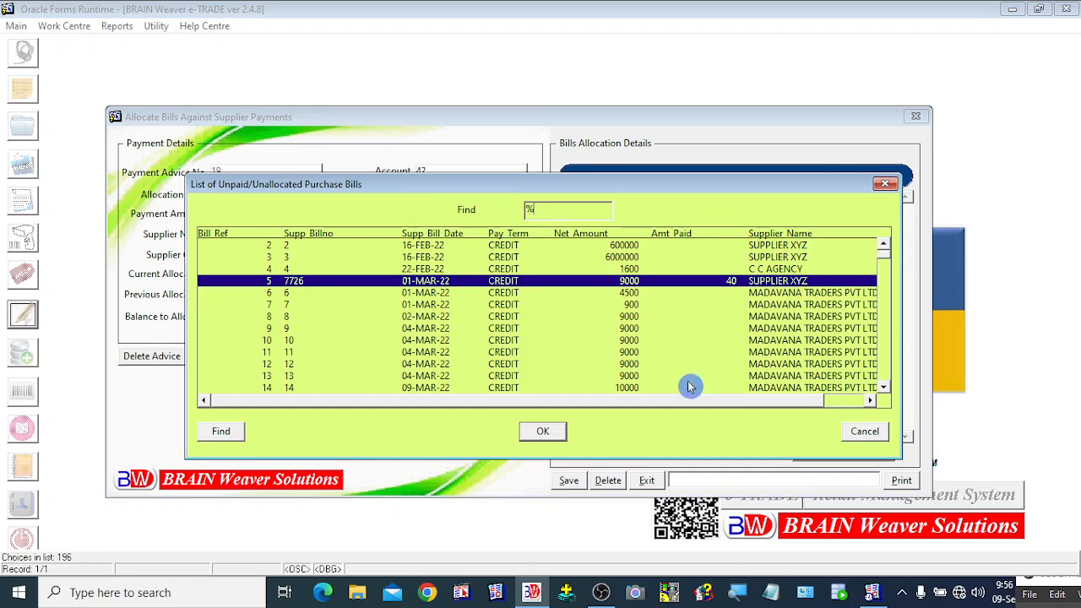
- Search the unpaid bills for %EMSO to review the EMSONS LTD bills, and exit the supplier payment allocation form
type("EM")
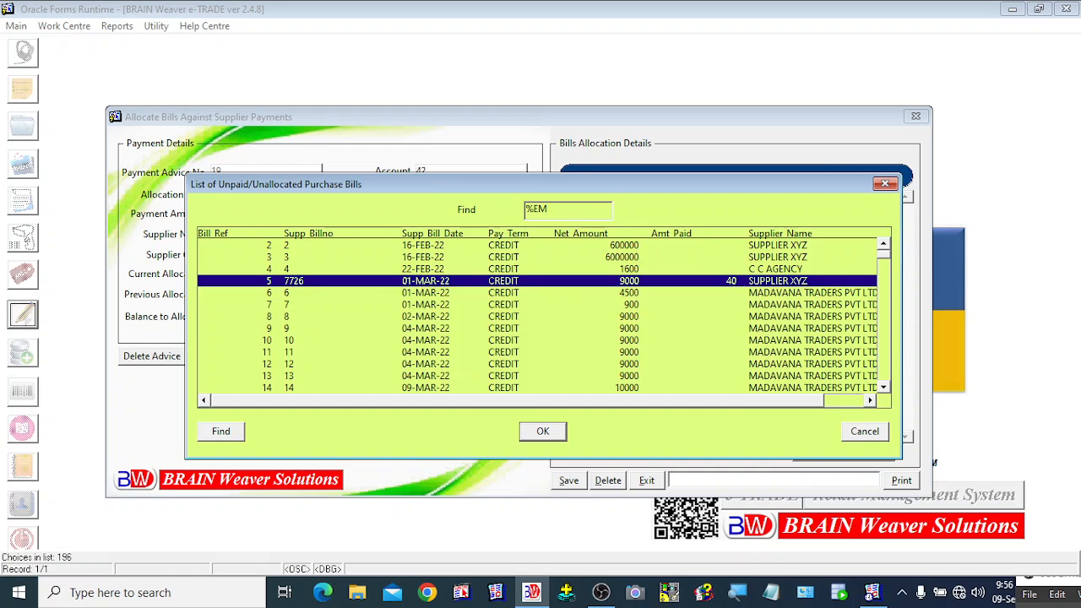
type("SO")
key("Return")
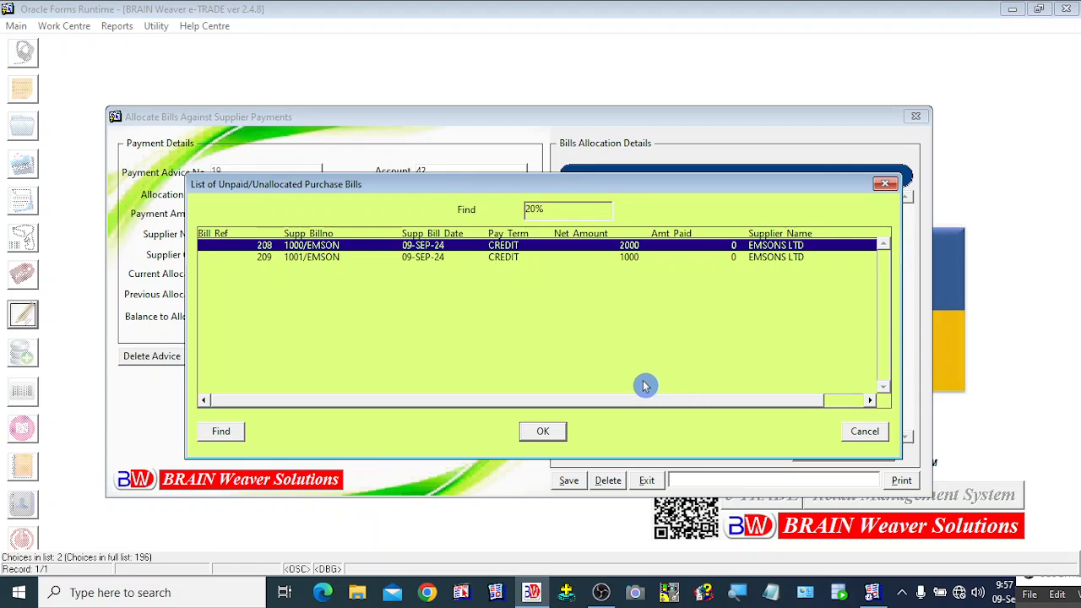
left_click(434, 258)
left_click(430, 247)
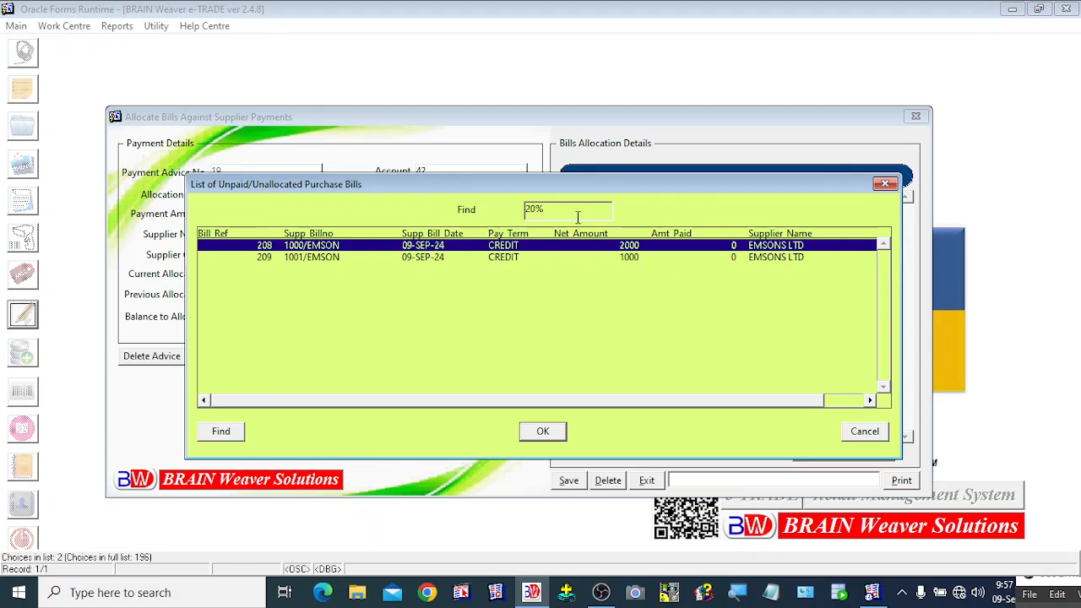
left_click(543, 430)
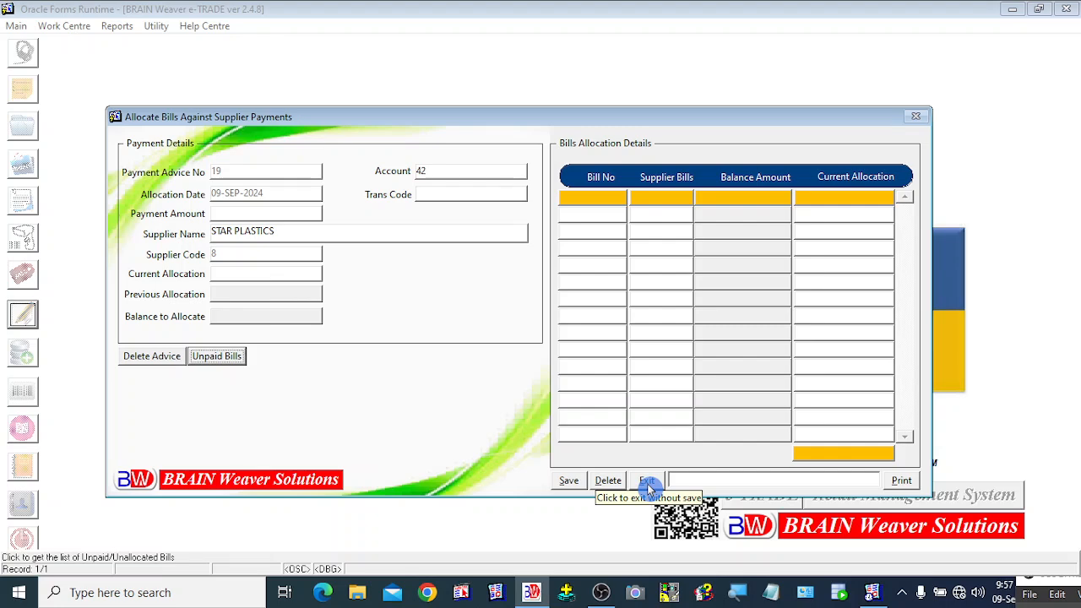
left_click(647, 481)
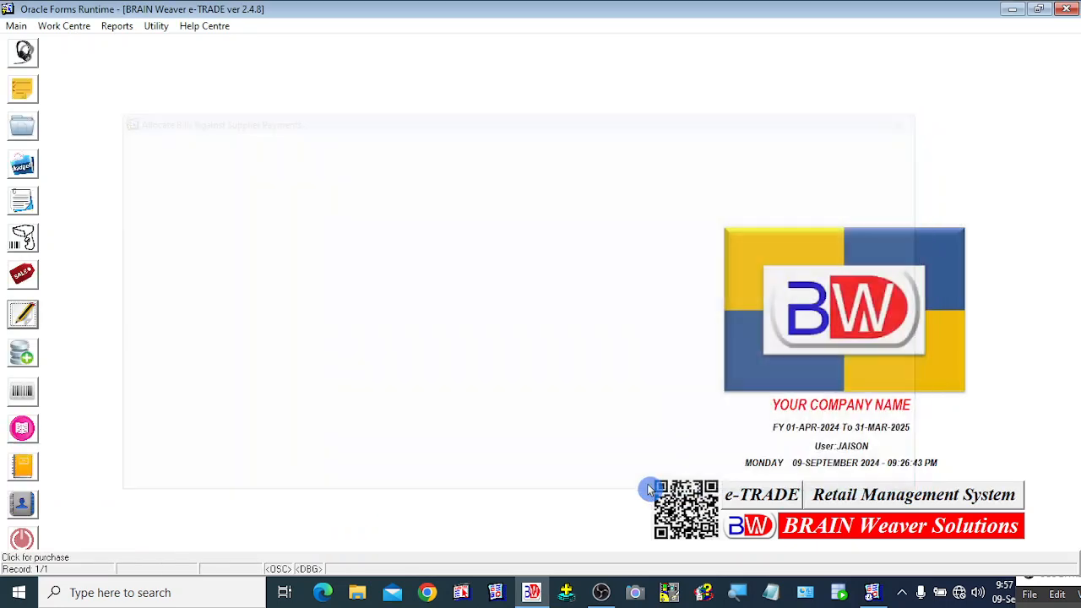
left_click(1065, 590)
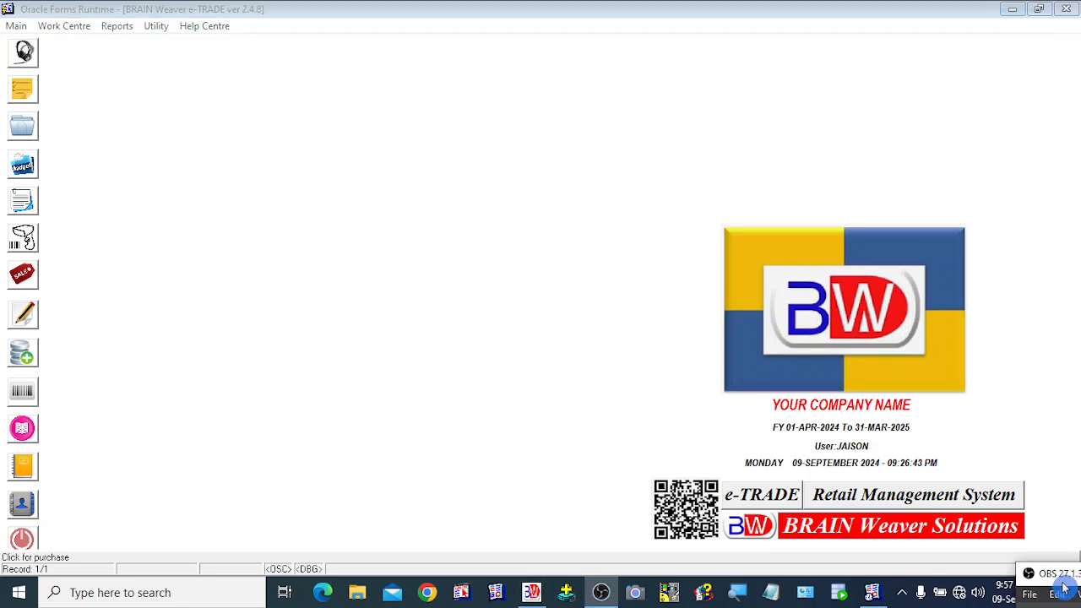